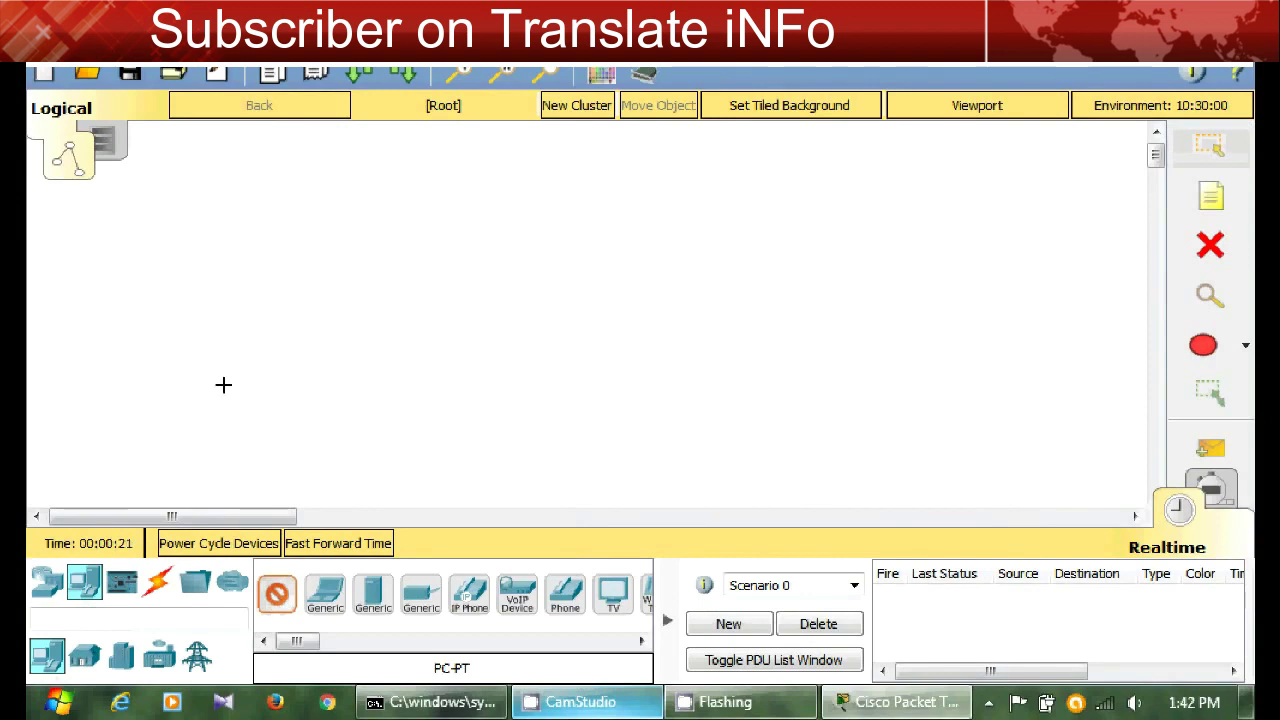
- Place two generic PCs in the logical workspace, level with each other and with wide space between them
left_click(223, 385)
left_click(277, 593)
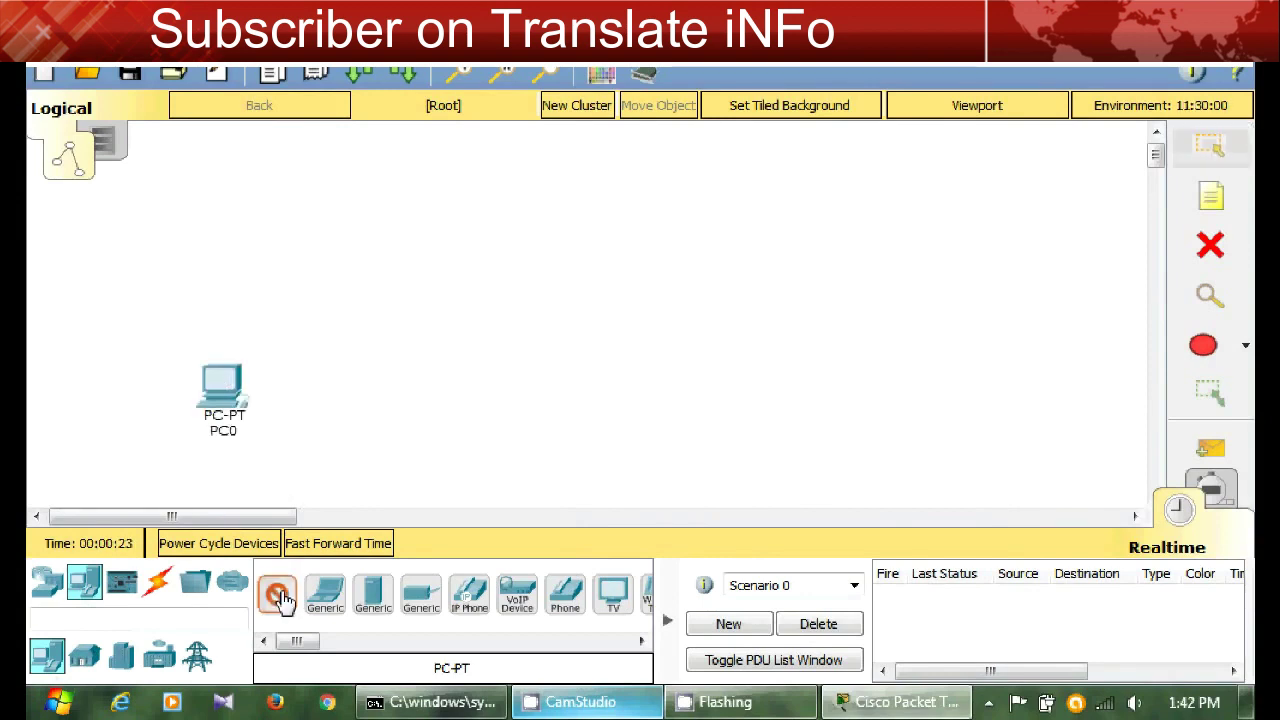
left_click(720, 388)
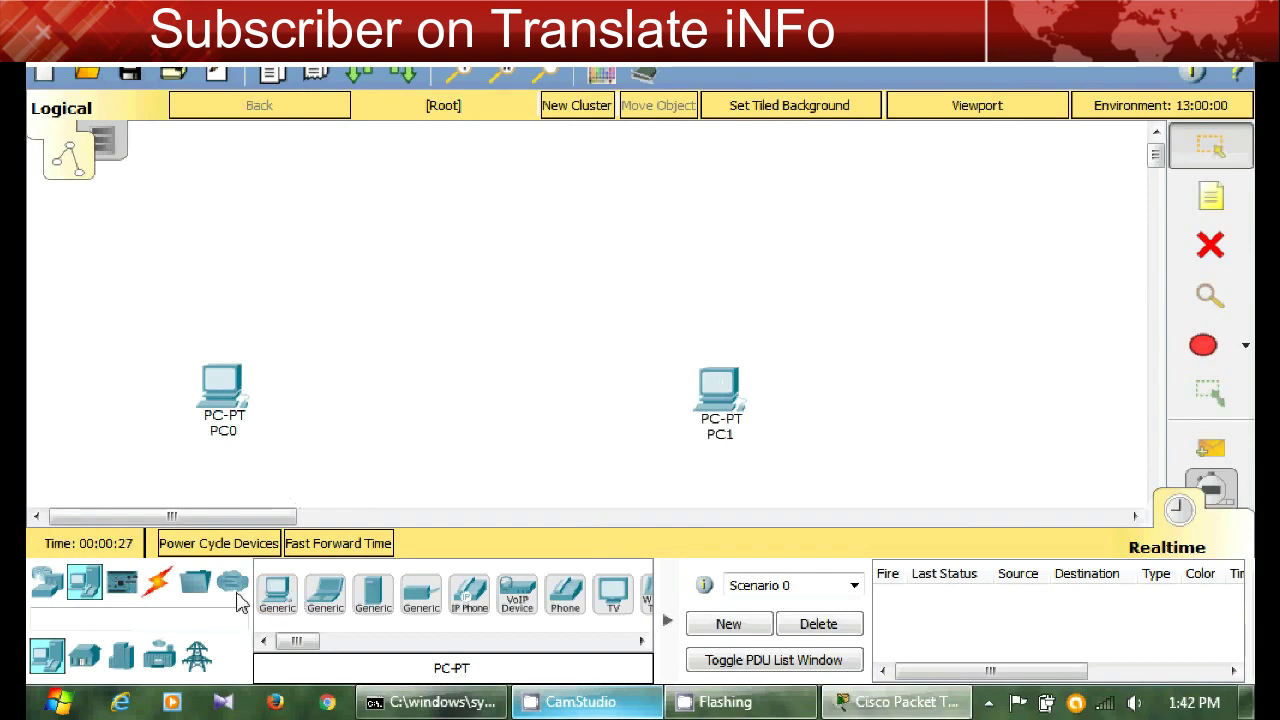
- Add two generic Router-PT routers side by side, above and between the two PCs
left_click(48, 654)
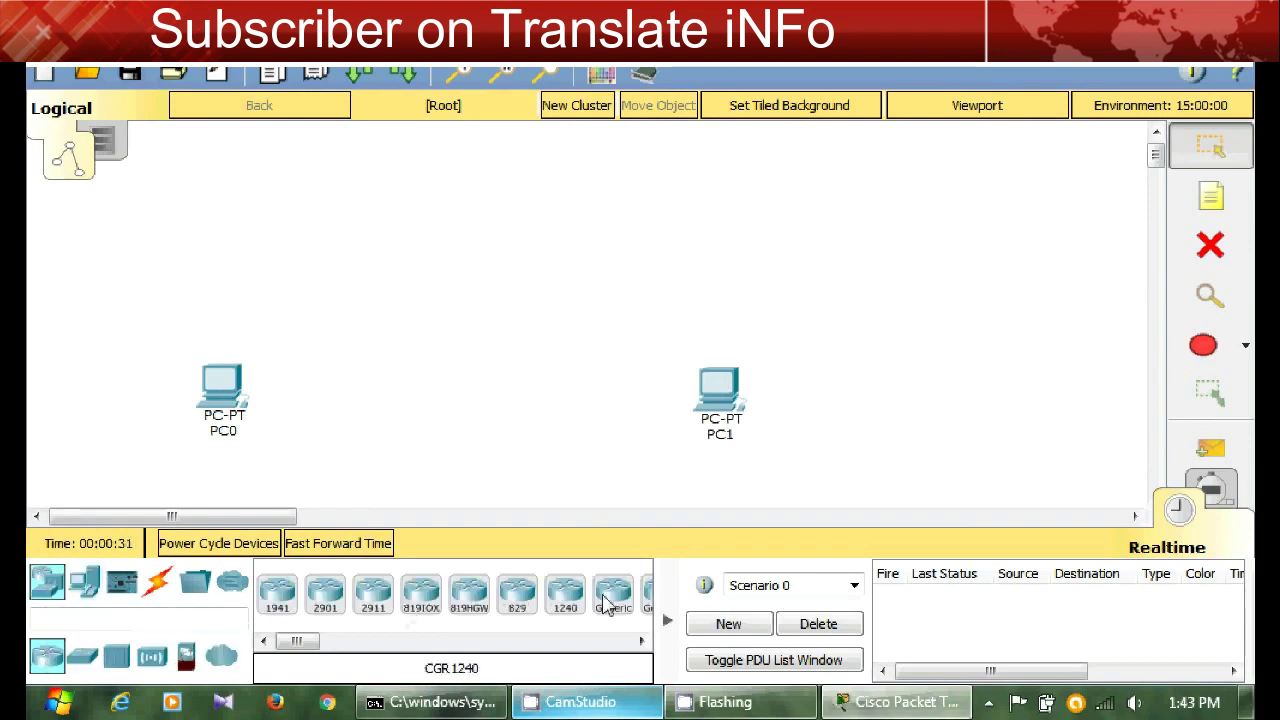
left_click(613, 595)
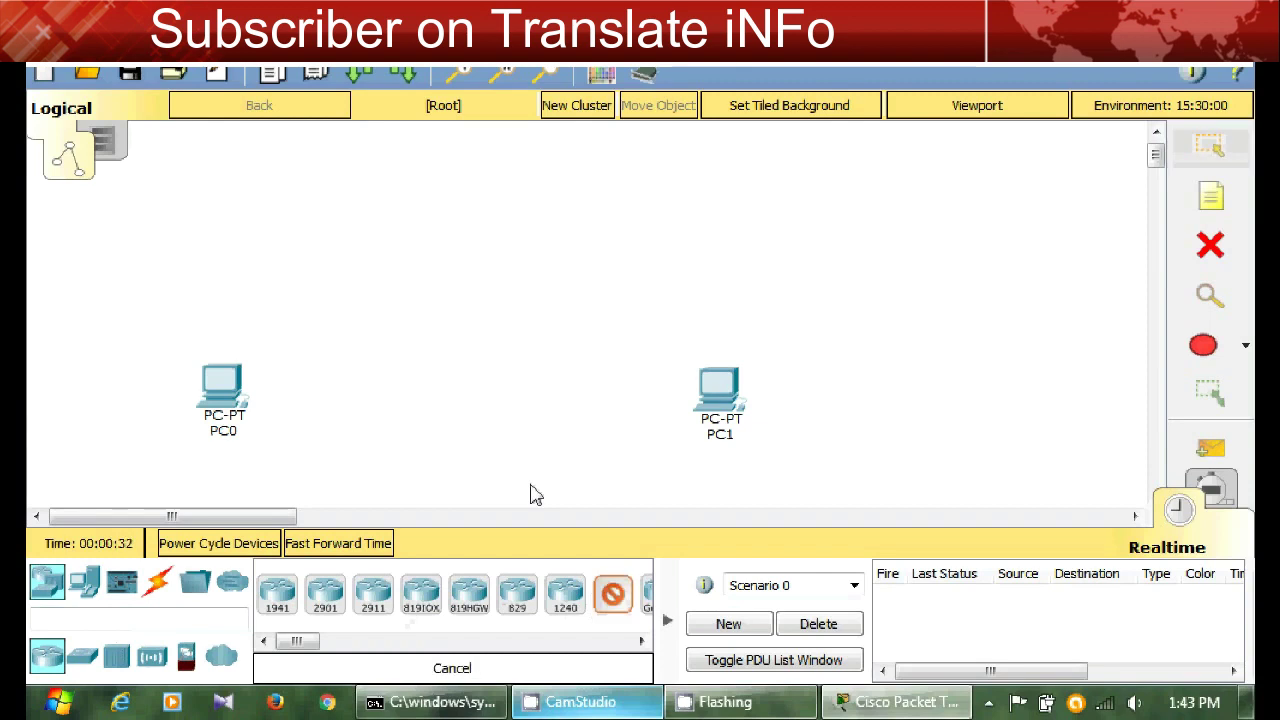
left_click(379, 295)
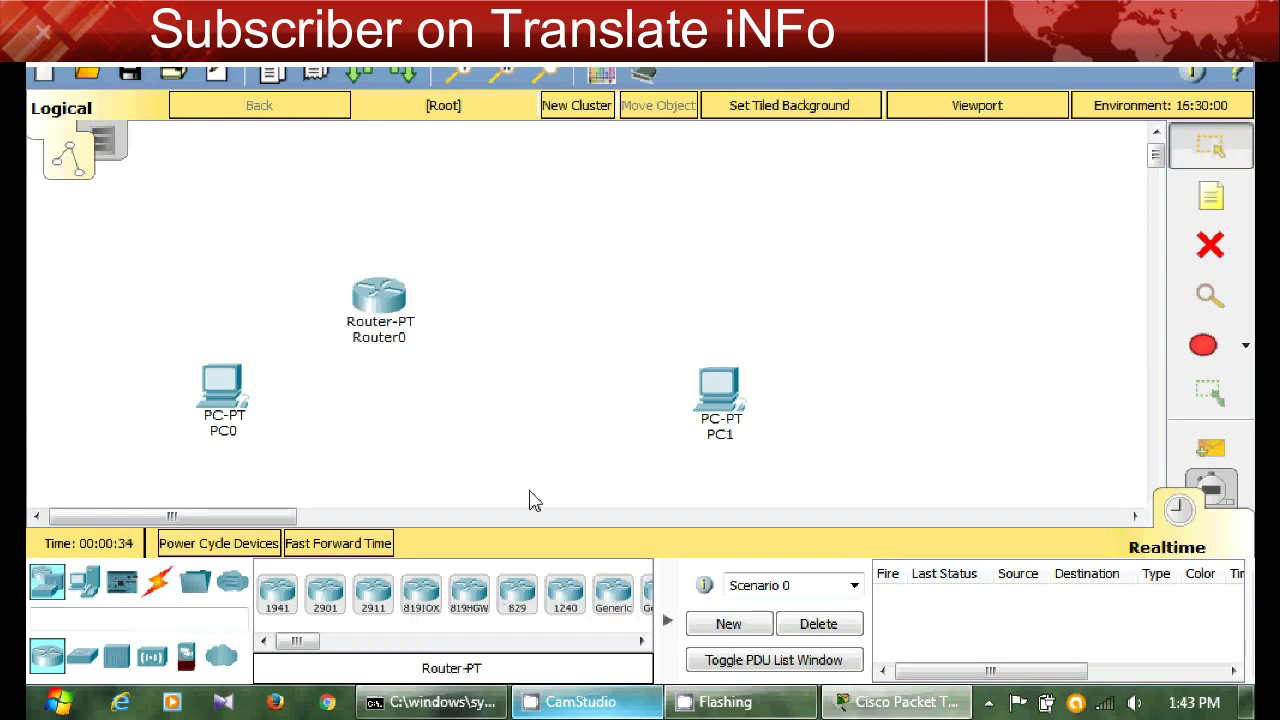
left_click(611, 600)
left_click(545, 303)
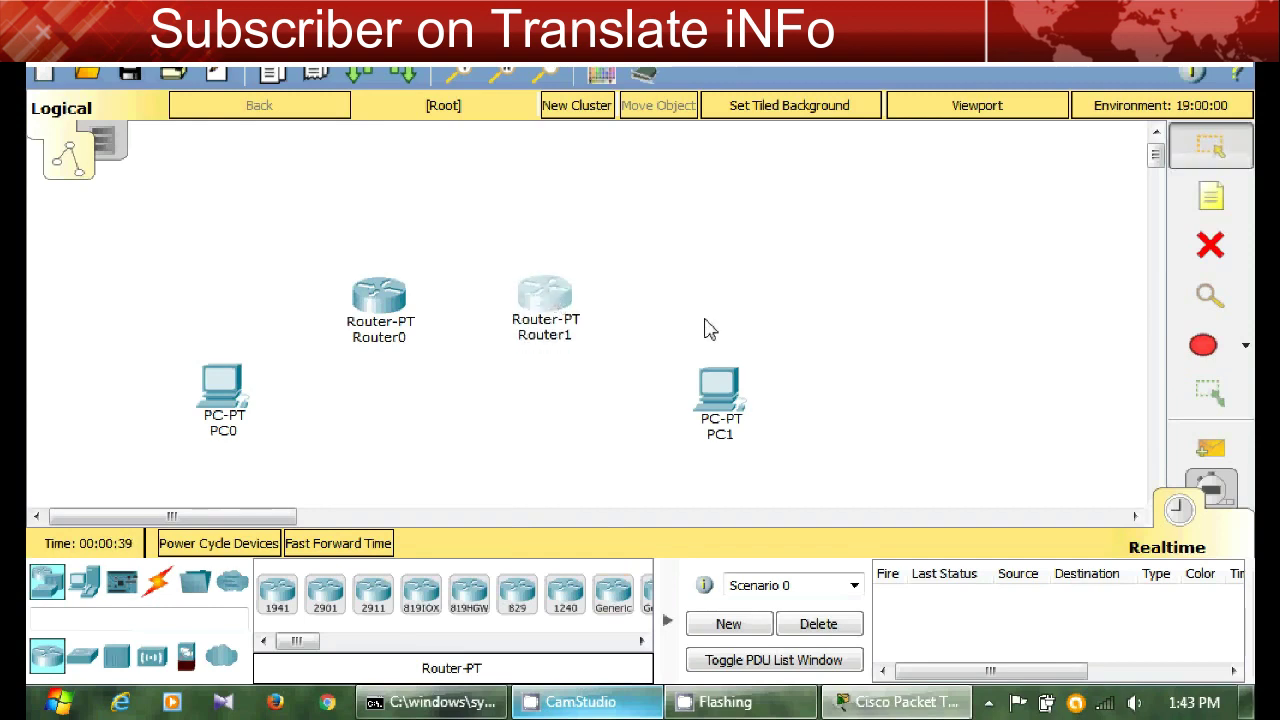
- Rename the two PCs to include their IP addresses: "PC1 192.168.2.1" and "PC0 192.168.1.1"
left_click(727, 437)
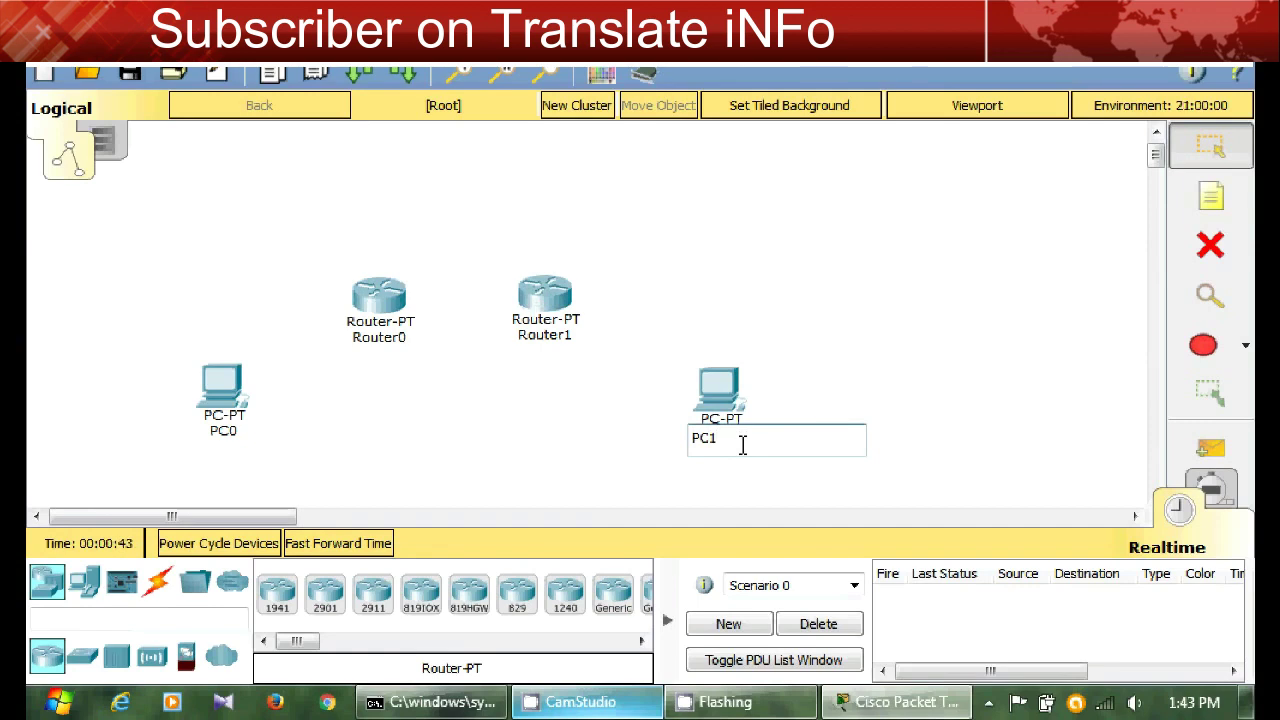
type("192.168.2.1")
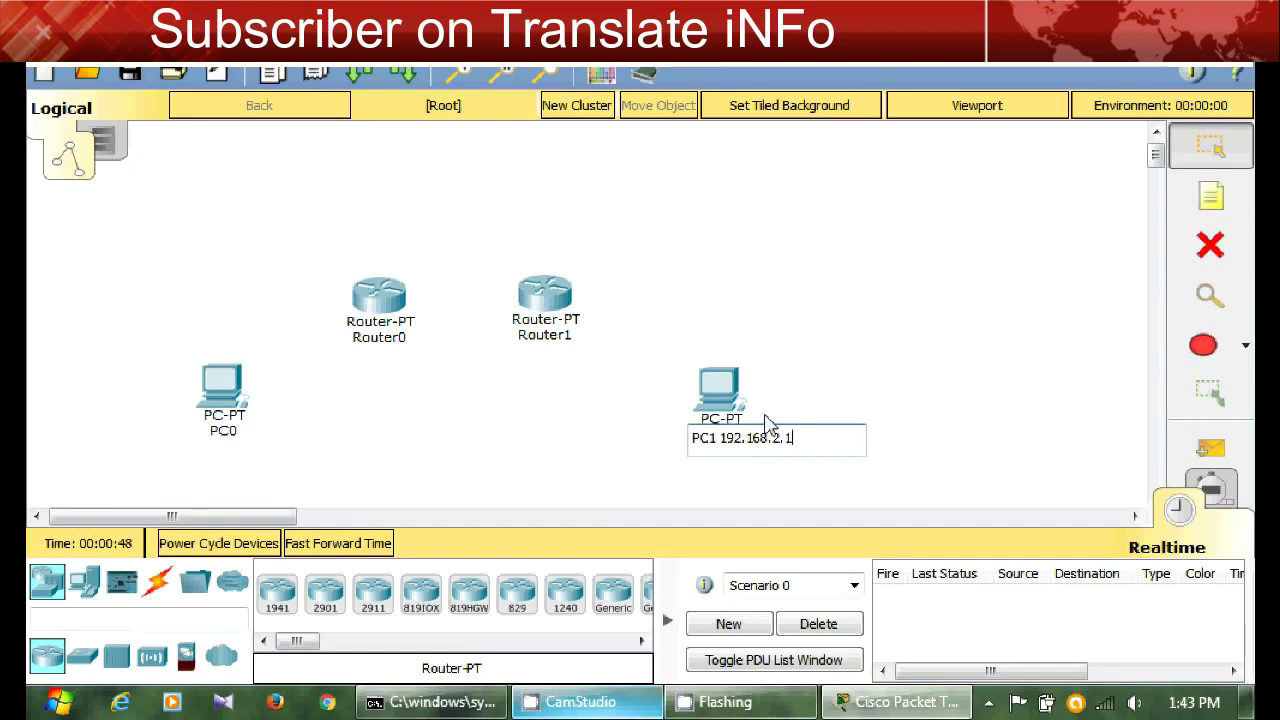
left_click(238, 433)
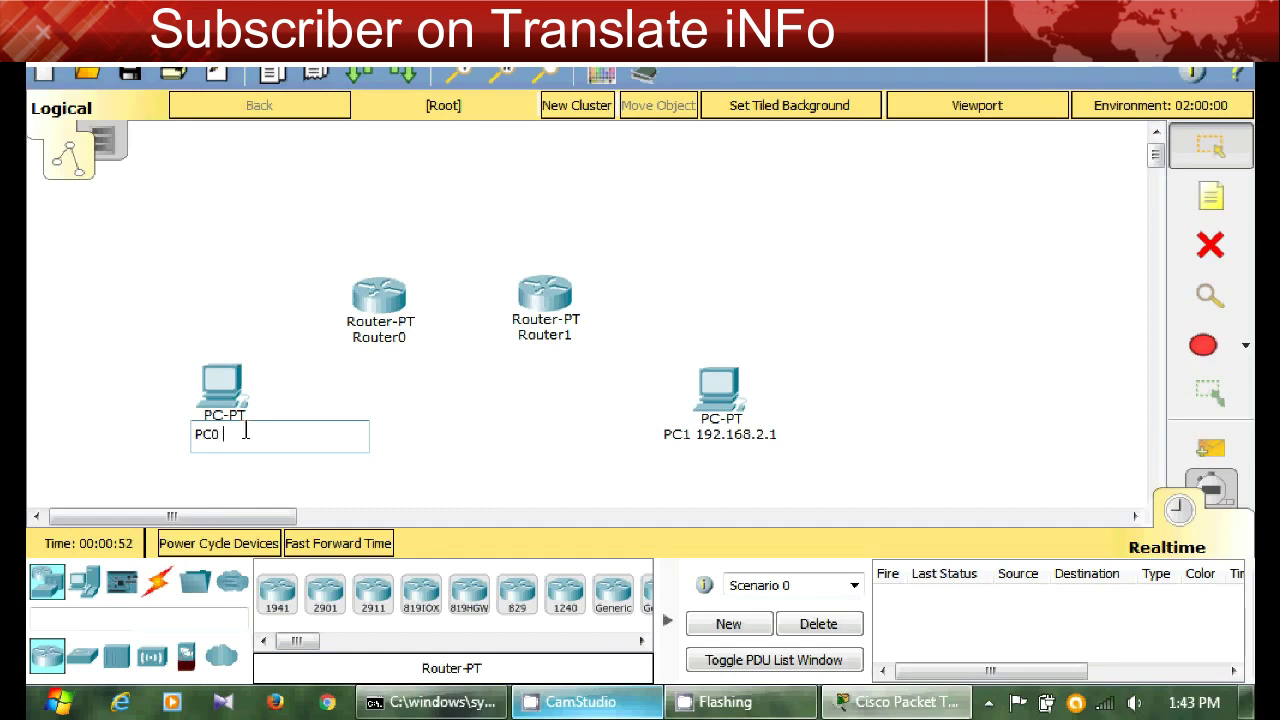
type("192.1")
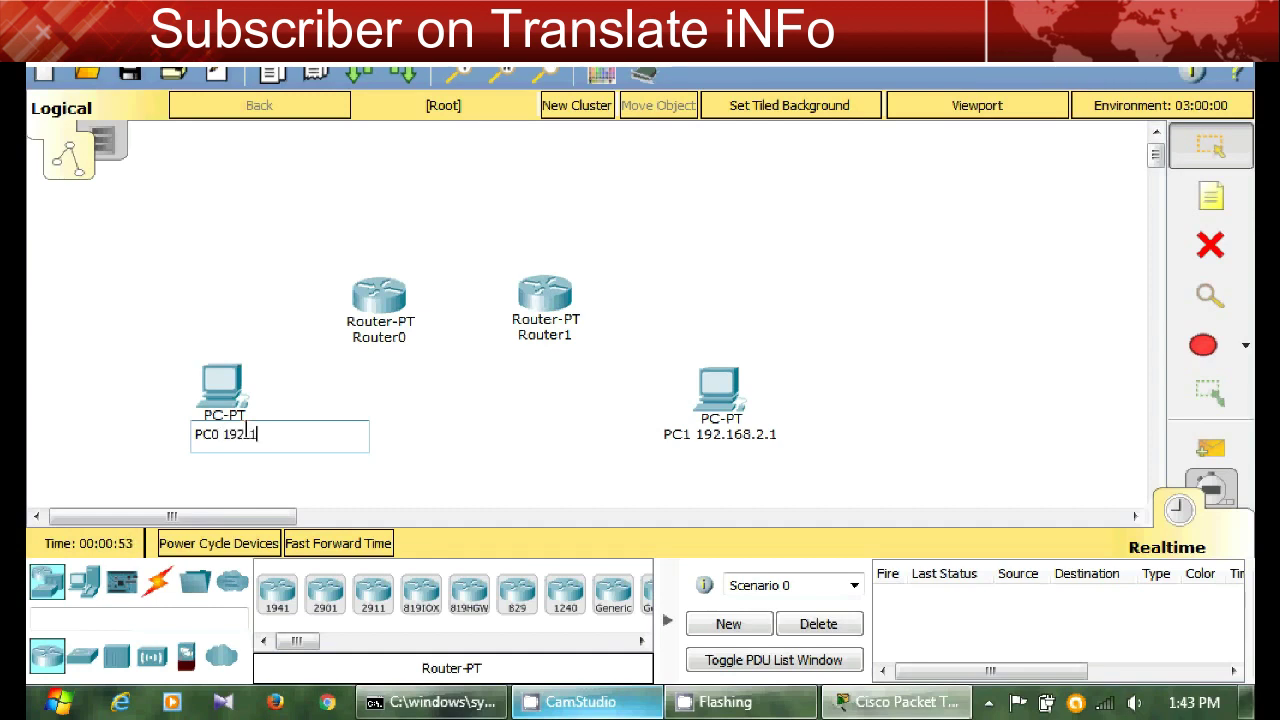
type("68.1.1")
left_click(397, 443)
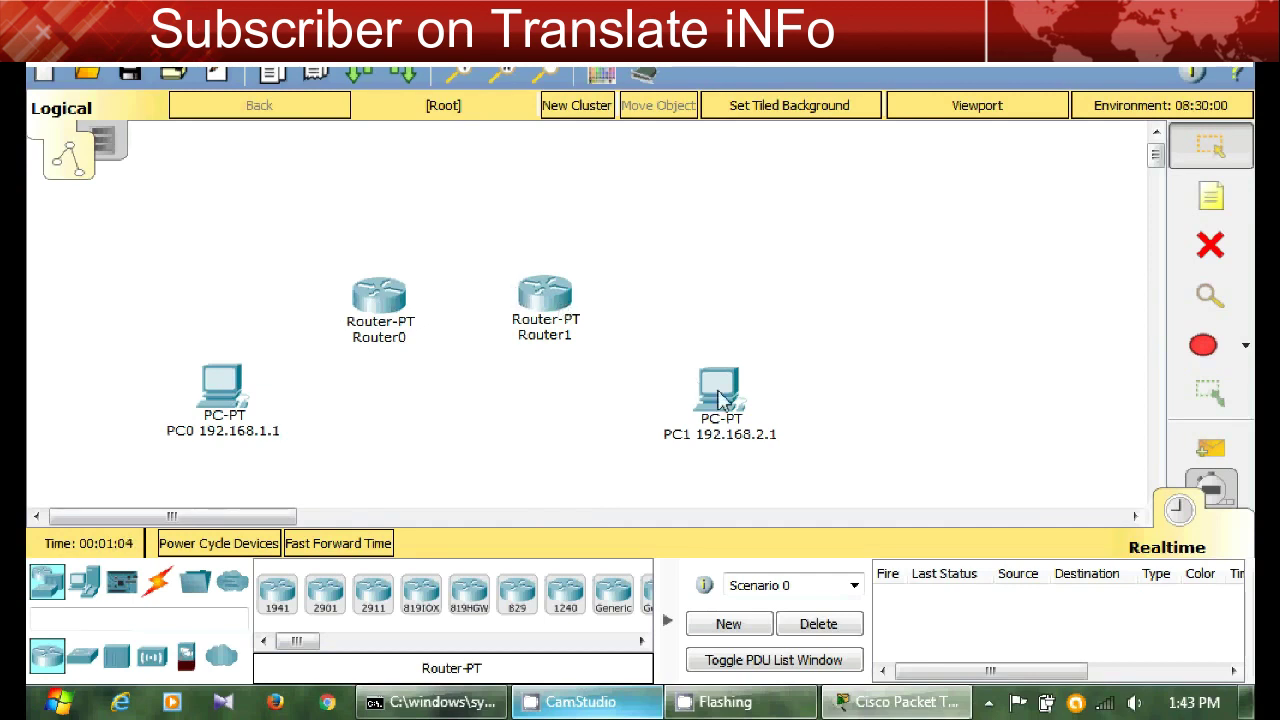
- Connect PC0's FastEthernet0 to Router0's FastEthernet0/0 with a copper cross-over cable
left_click(157, 581)
left_click(420, 594)
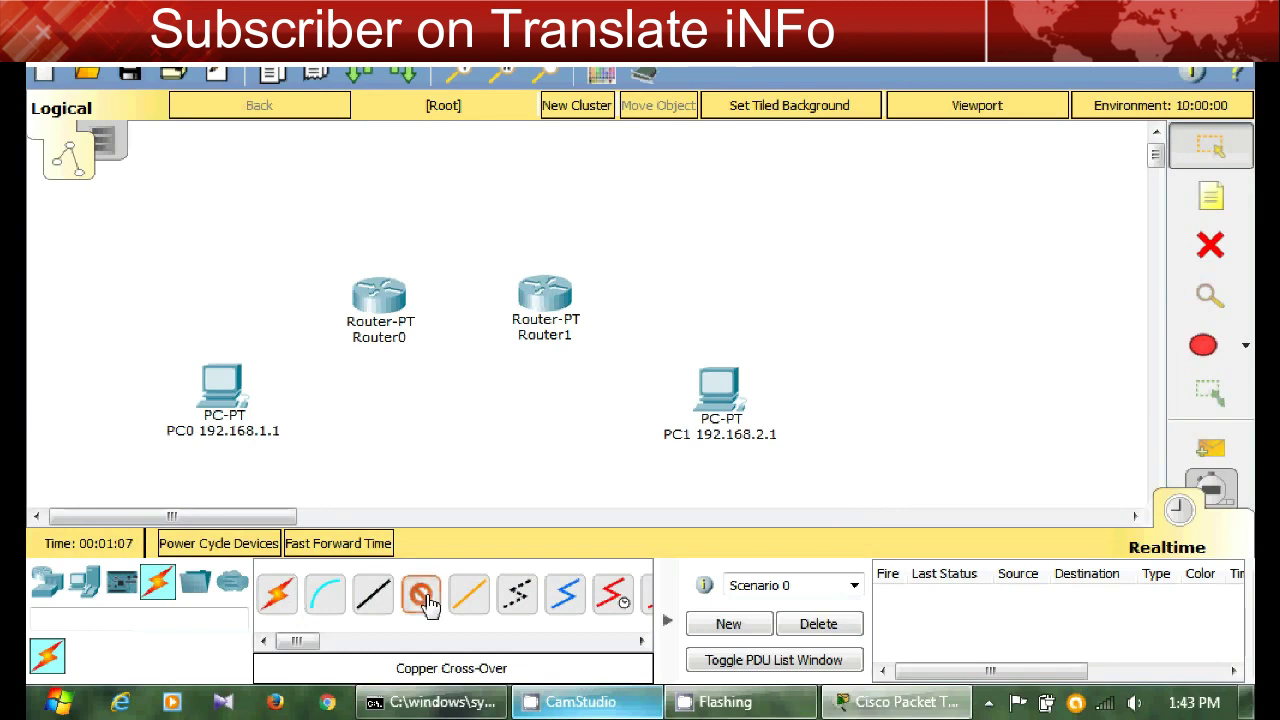
left_click(238, 398)
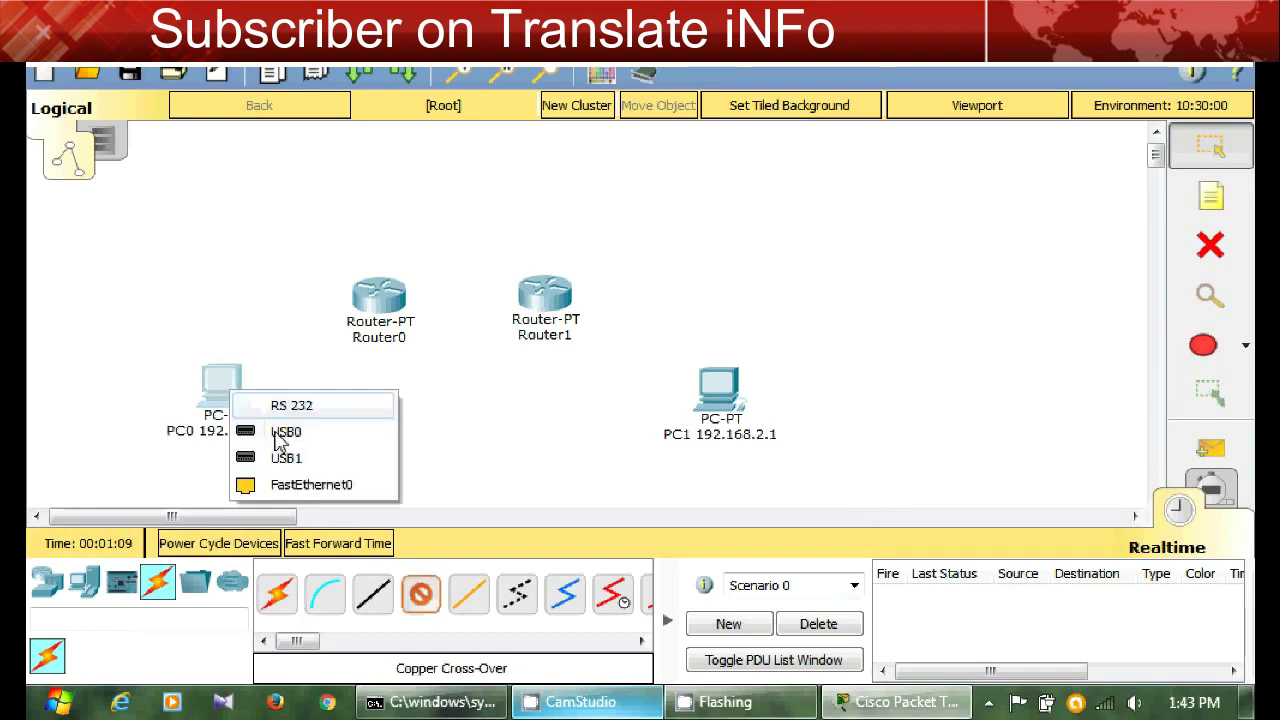
left_click(284, 489)
left_click(376, 305)
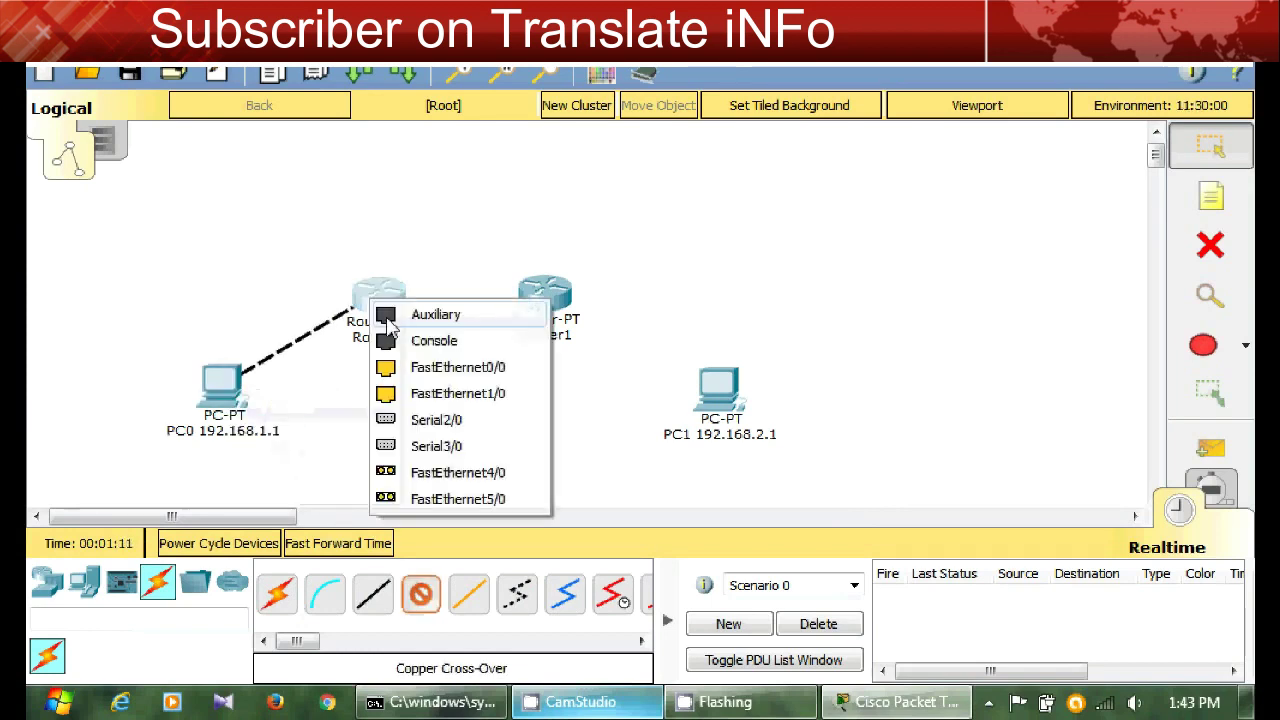
left_click(425, 368)
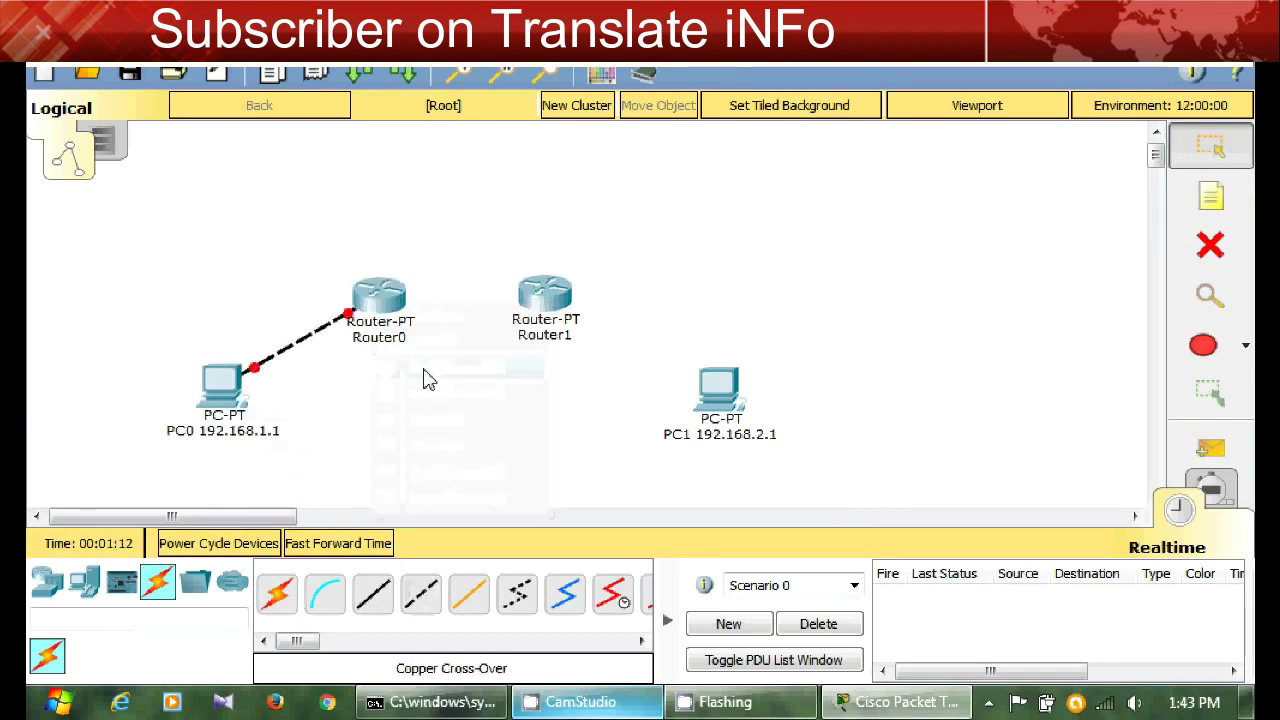
- Connect PC1's FastEthernet0 to Router1's FastEthernet0/0 with a copper cross-over cable
left_click(421, 600)
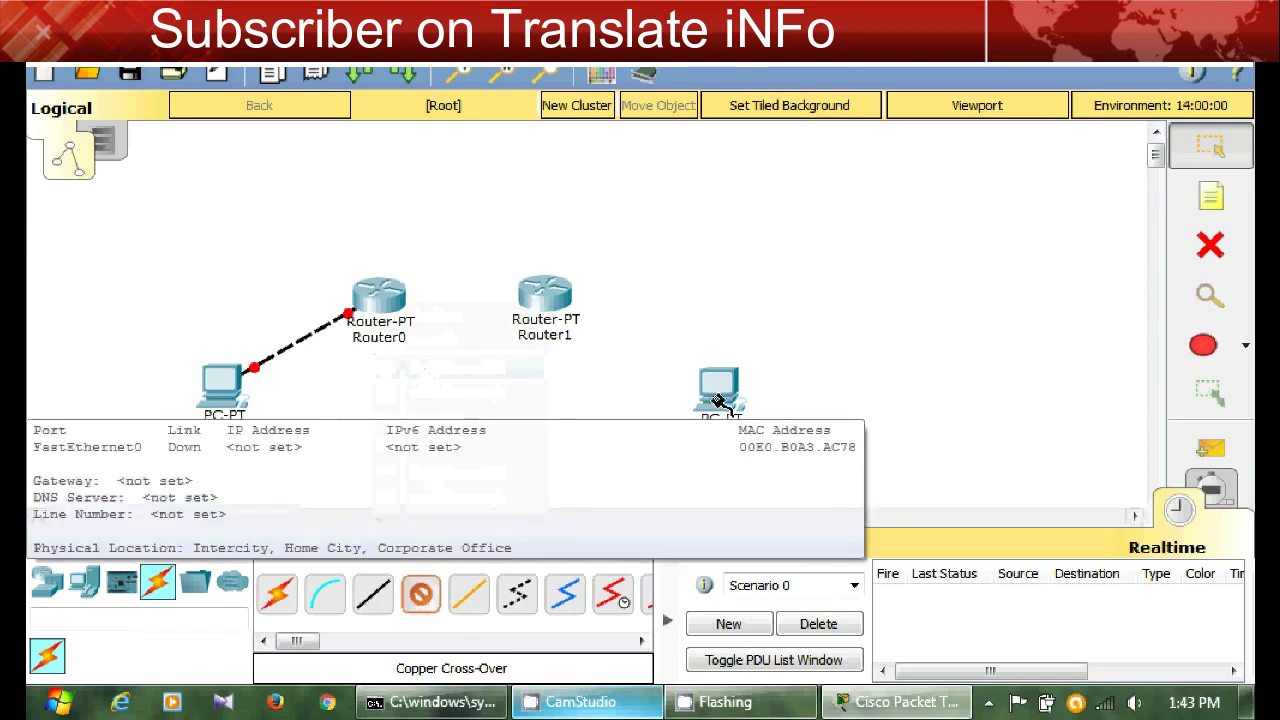
left_click(718, 400)
left_click(745, 488)
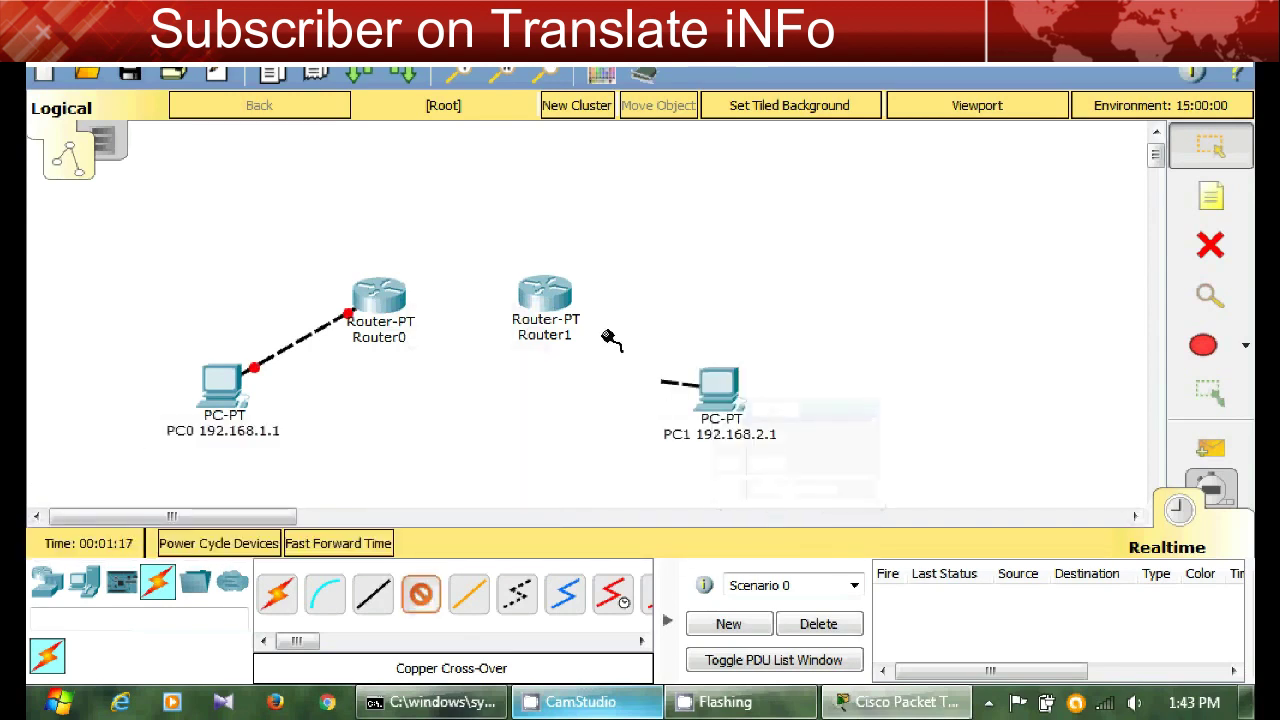
left_click(560, 298)
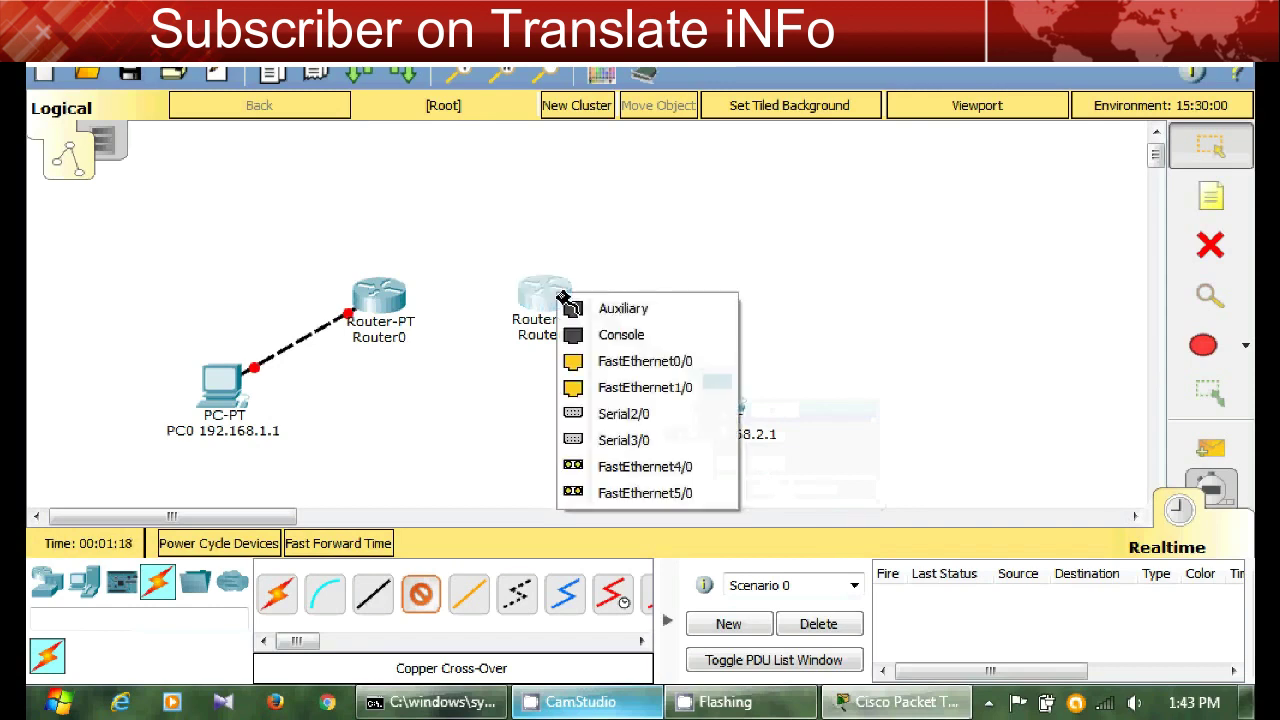
left_click(612, 366)
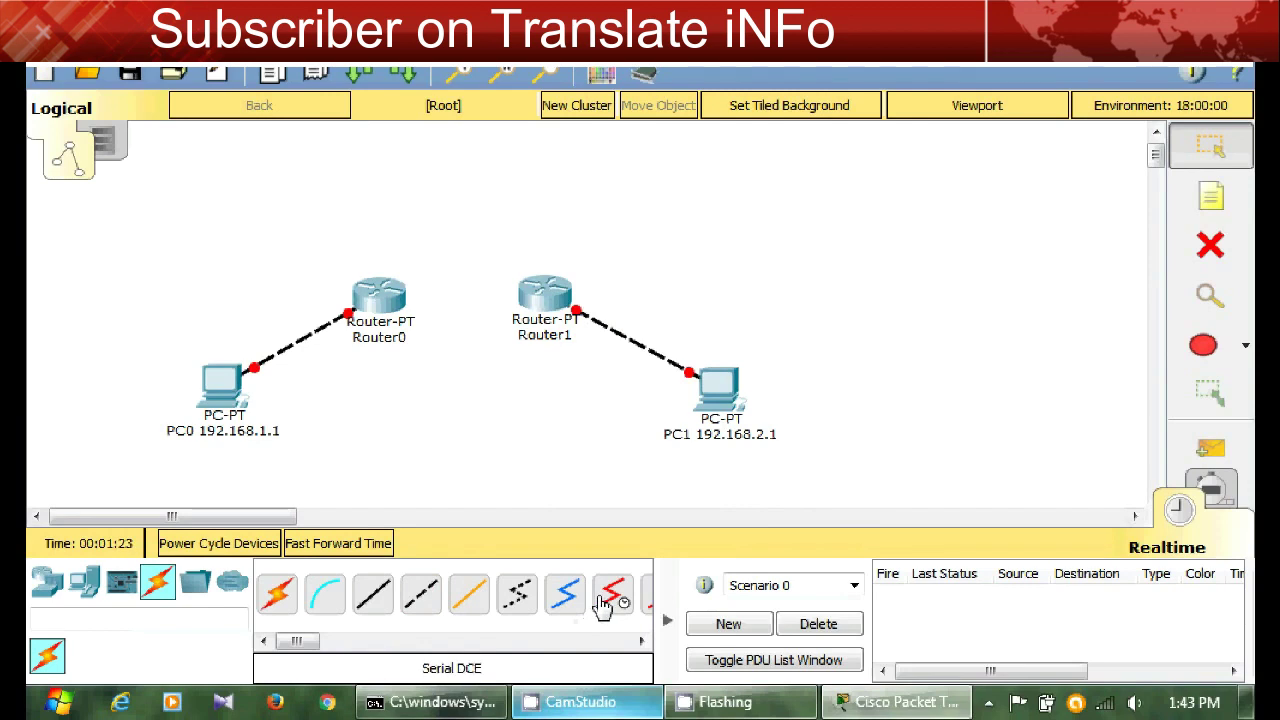
- Link Router0's Serial2/0 to Router1's Serial2/0 with a Serial DTE cable
left_click(642, 640)
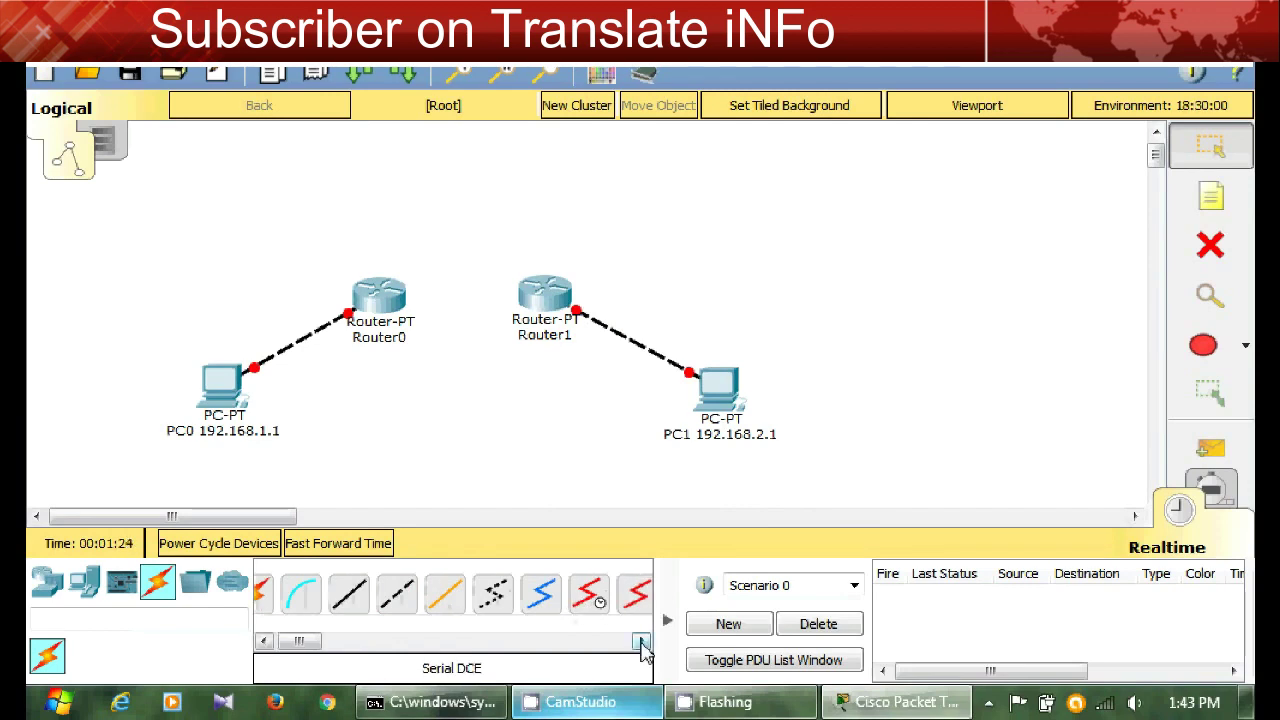
left_click(628, 597)
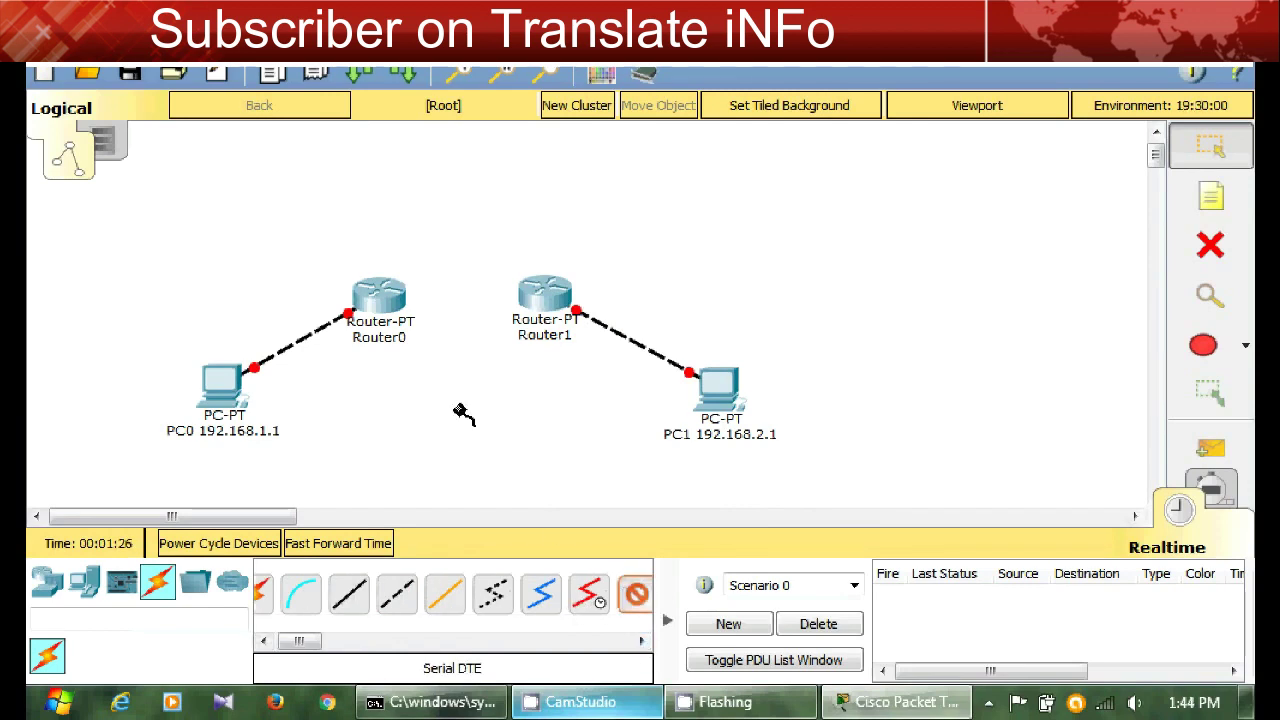
left_click(380, 298)
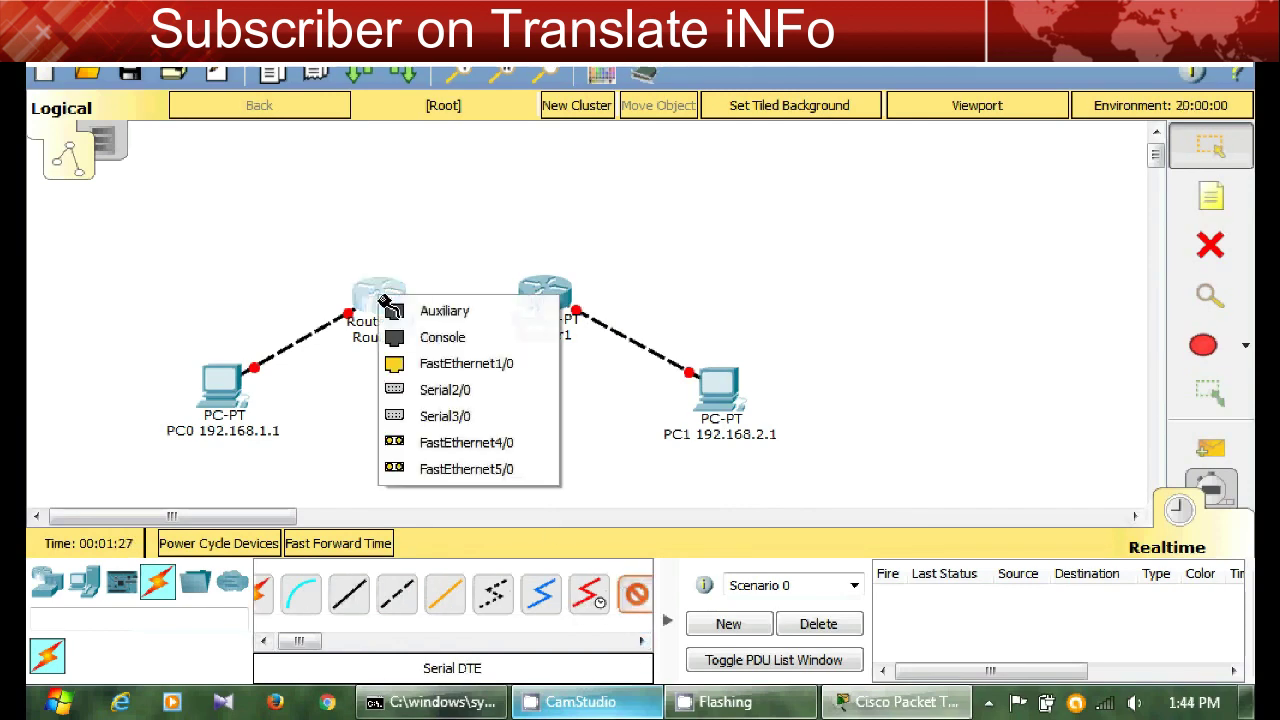
left_click(445, 390)
left_click(528, 293)
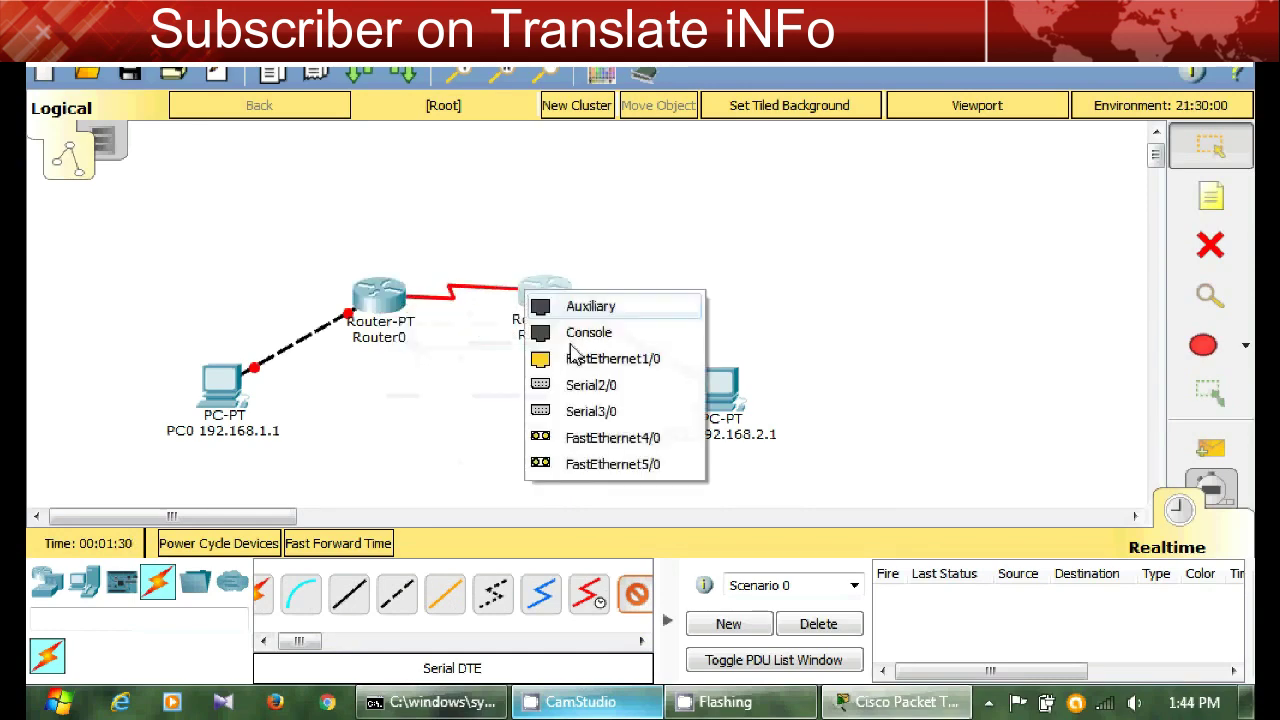
left_click(592, 387)
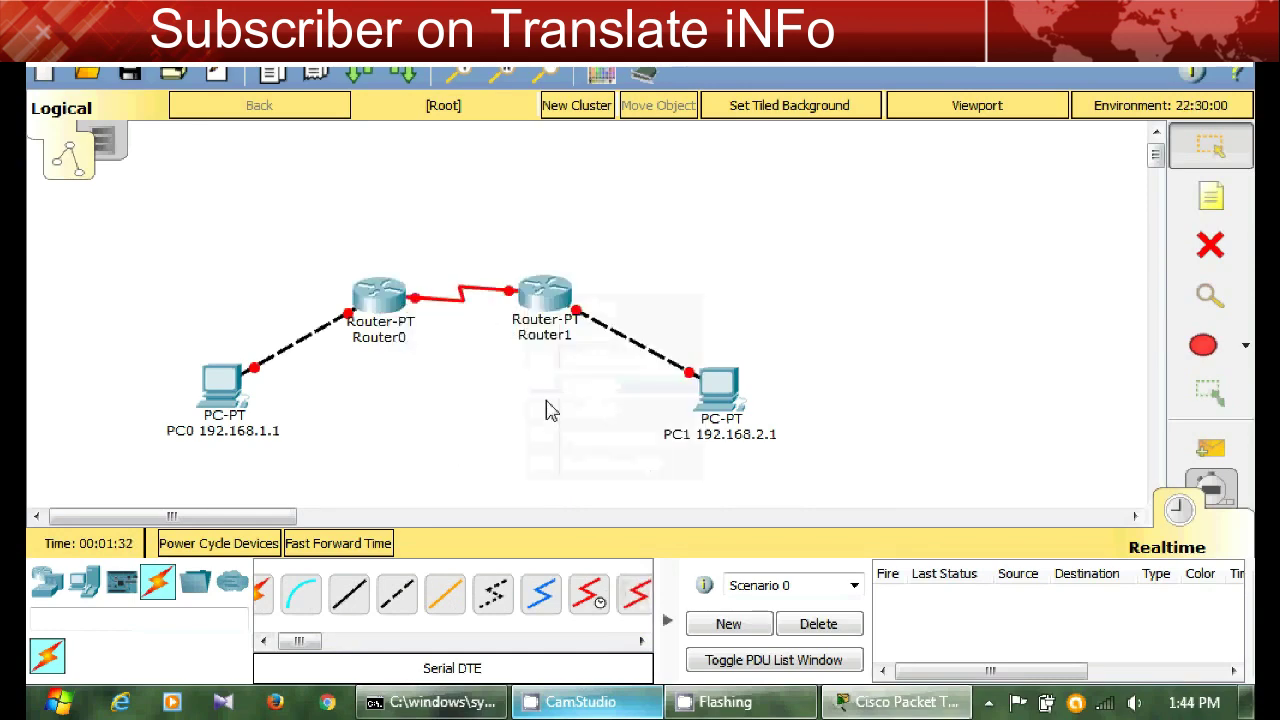
- Assign PC0 the static IP address 192.168.1.1 with subnet mask 255.255.255.0
left_click(225, 385)
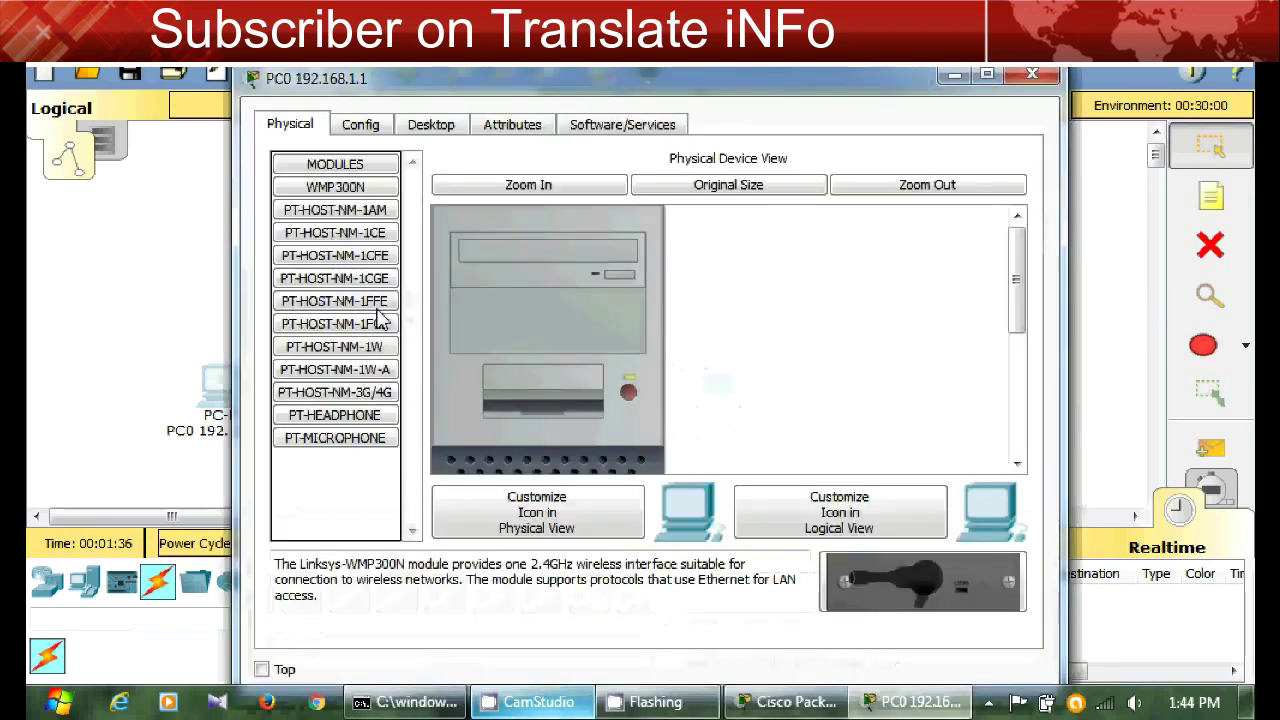
left_click(431, 124)
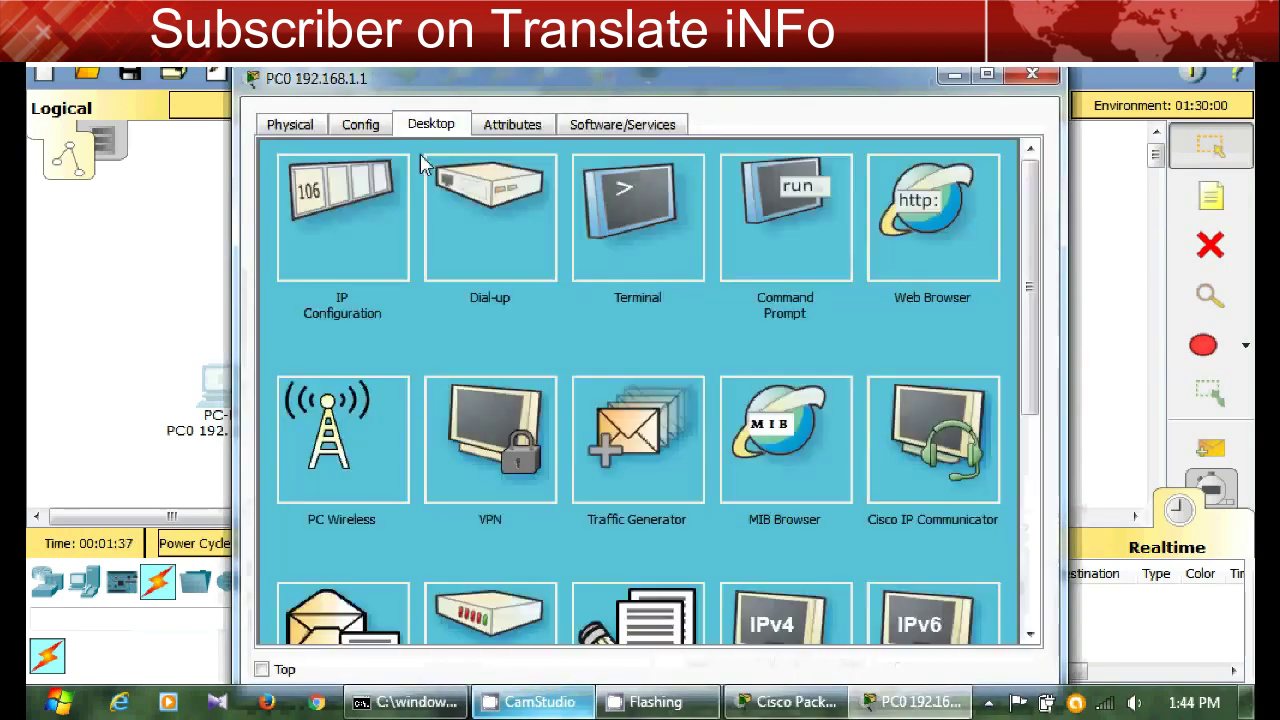
left_click(347, 207)
left_click(541, 259)
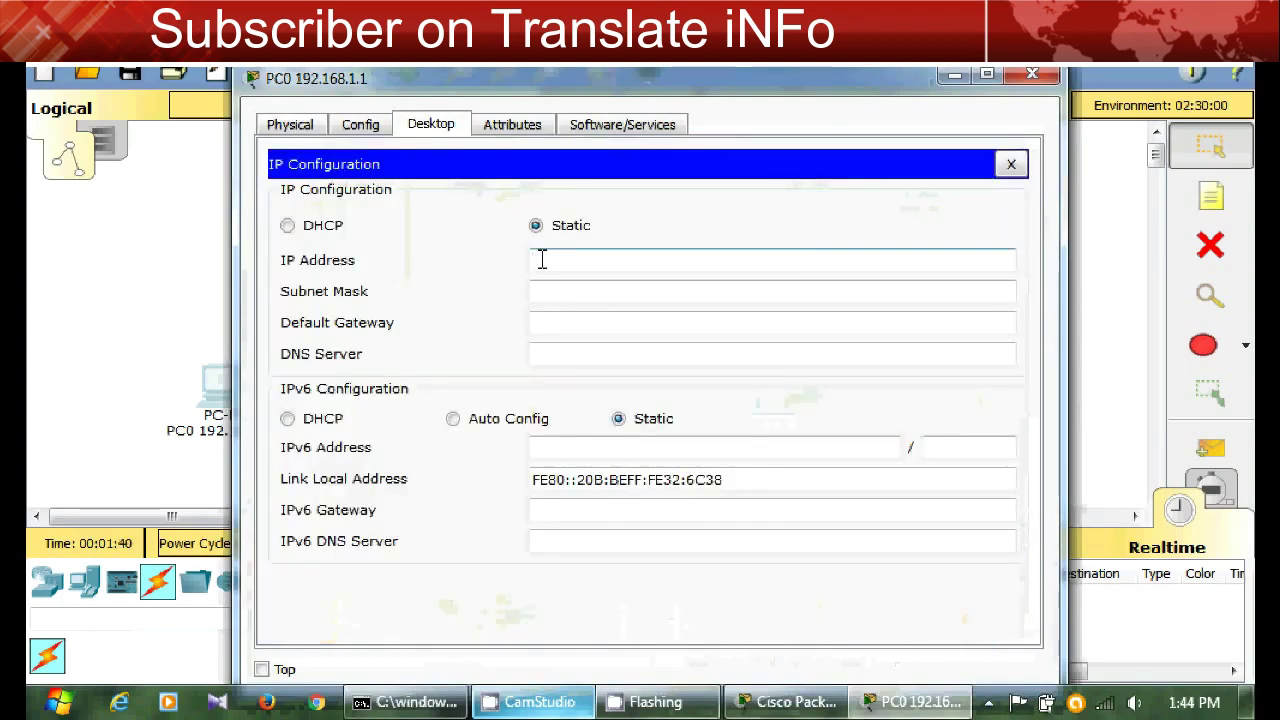
type("192.168")
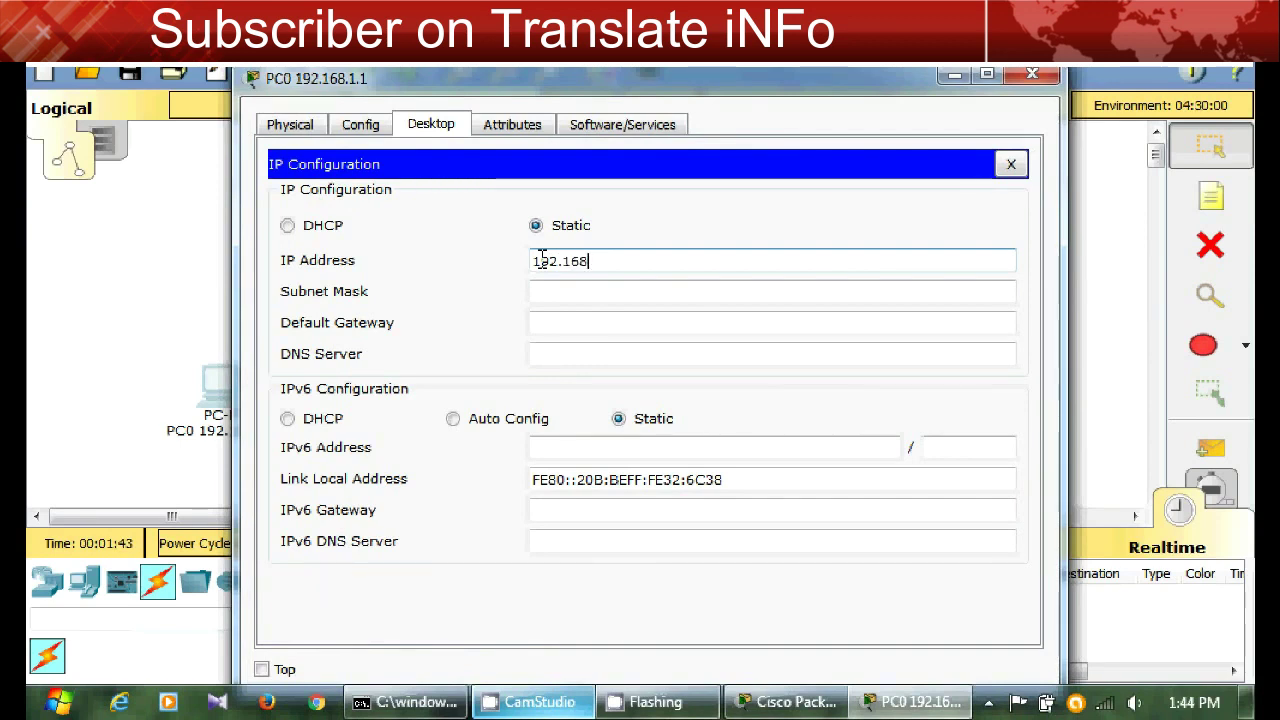
type(".1.1")
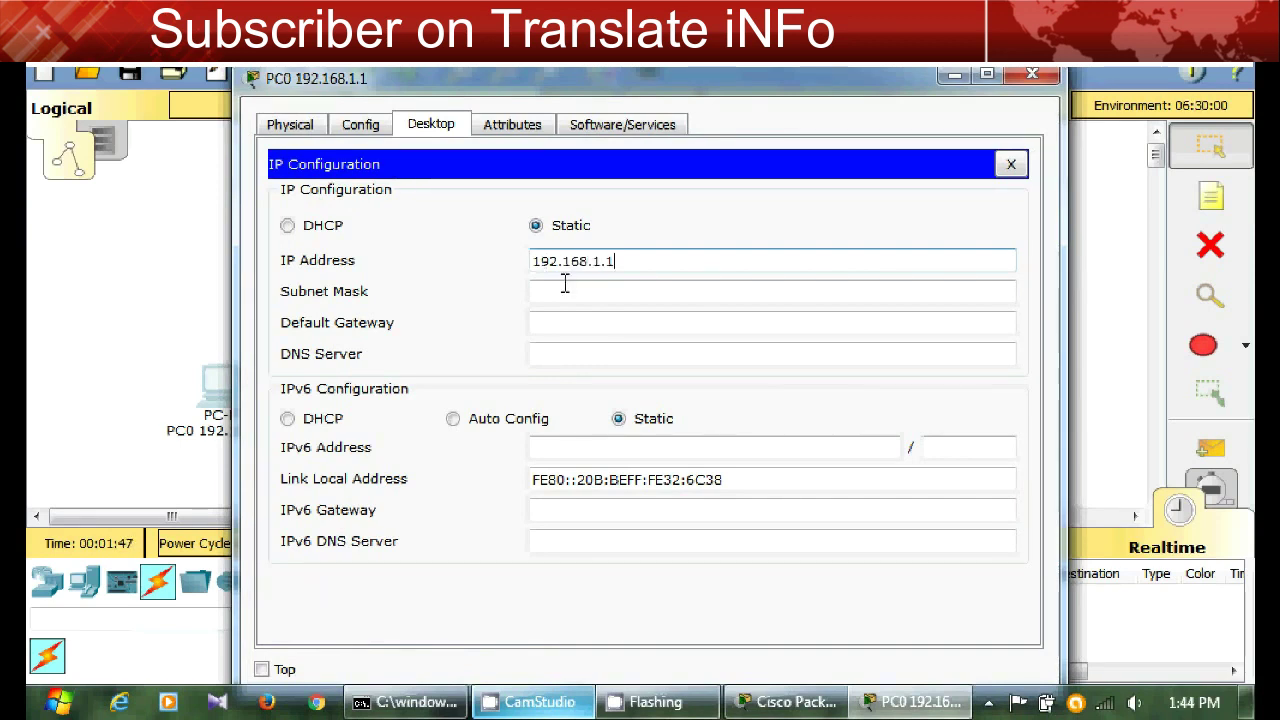
left_click(565, 287)
- Set PC0's default gateway to 192.168.1.10
left_click(578, 323)
type("1")
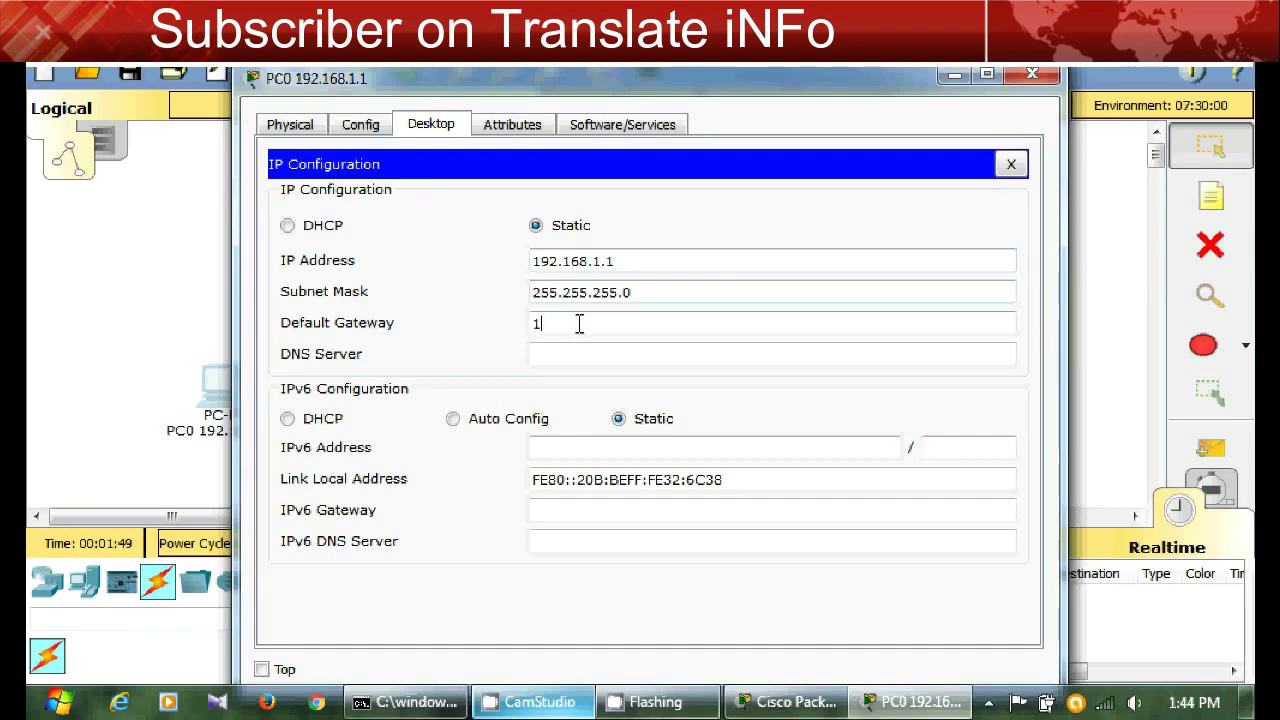
type("92.1")
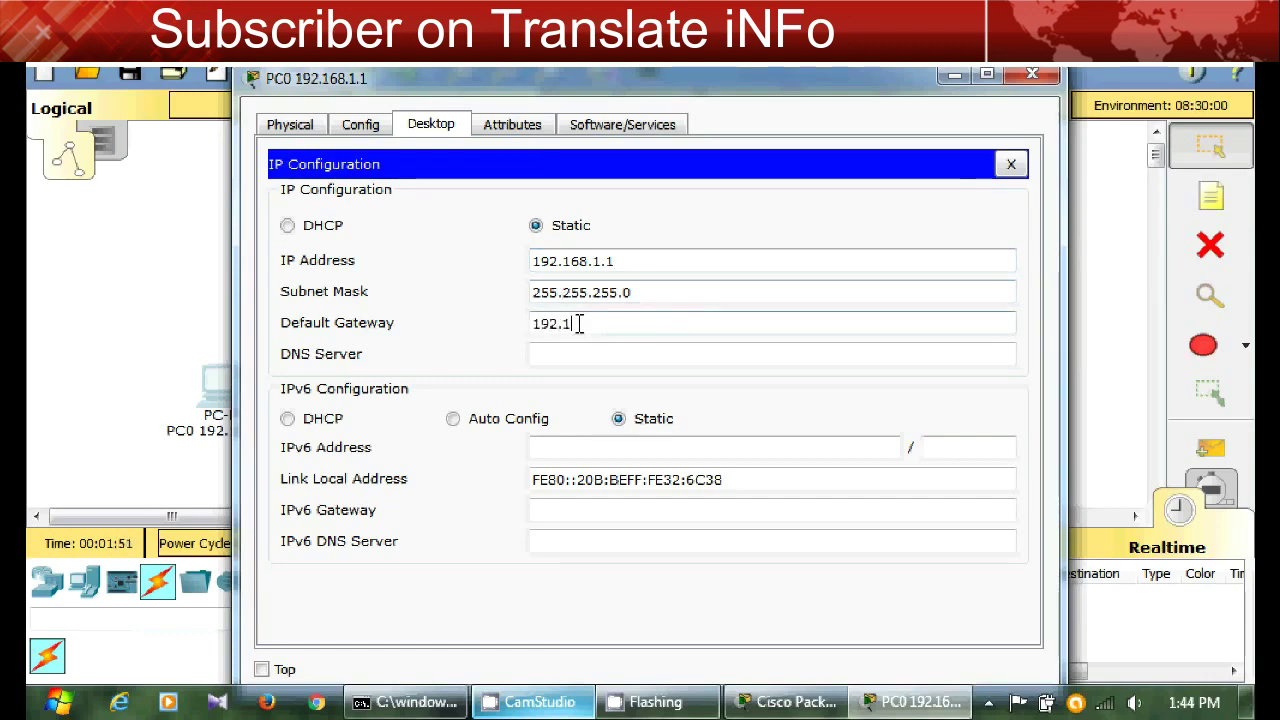
type("68.1.10")
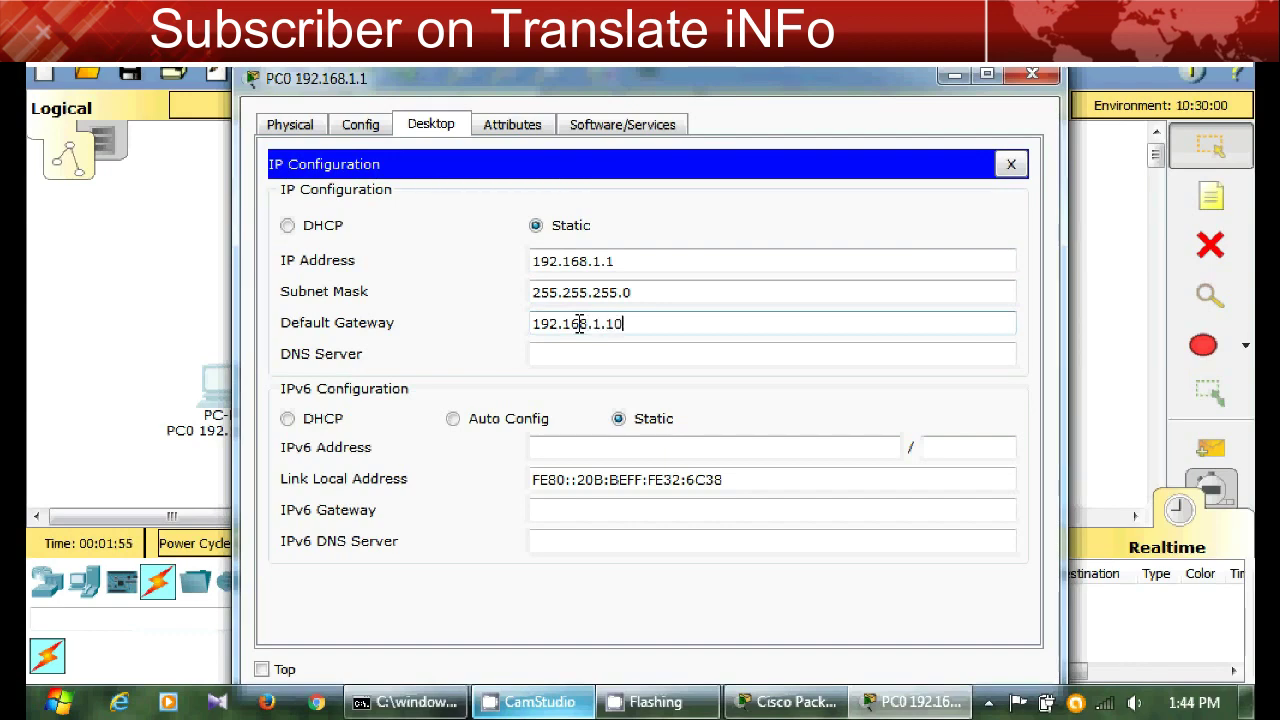
- Copy PC0's default gateway address and close the PC's configuration window
left_click_drag(625, 324, 533, 324)
right_click(540, 334)
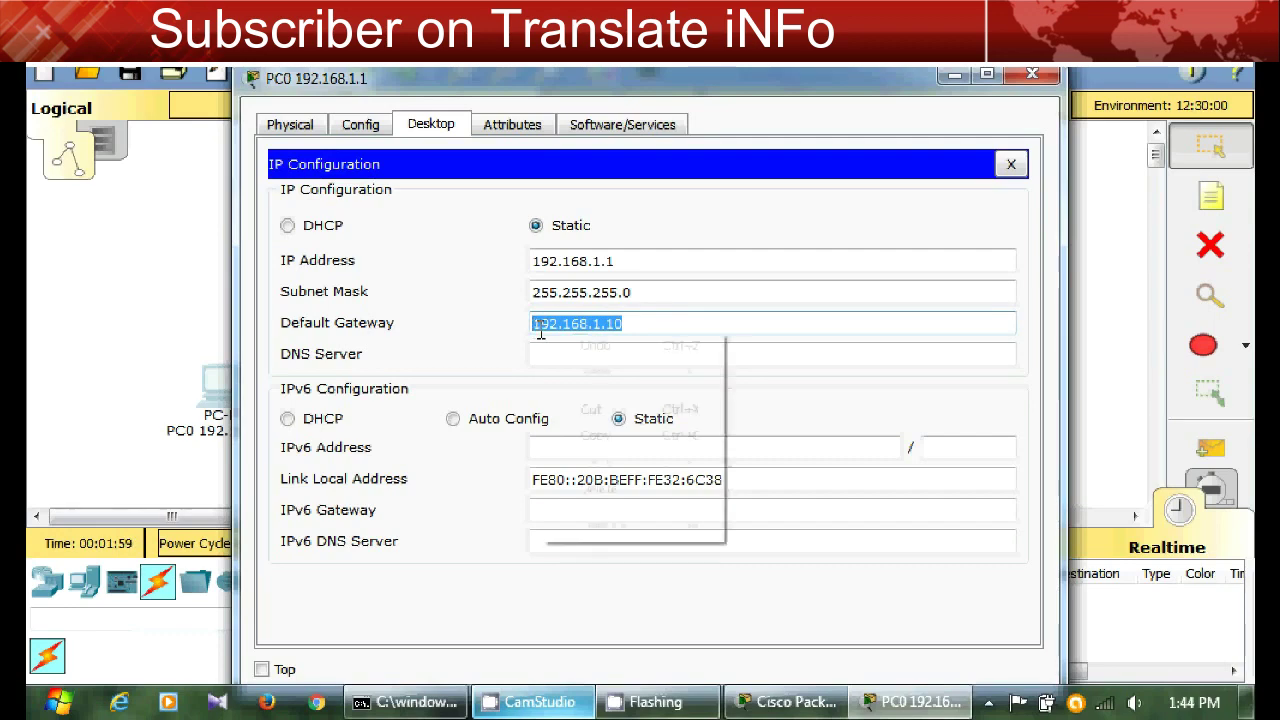
left_click(597, 437)
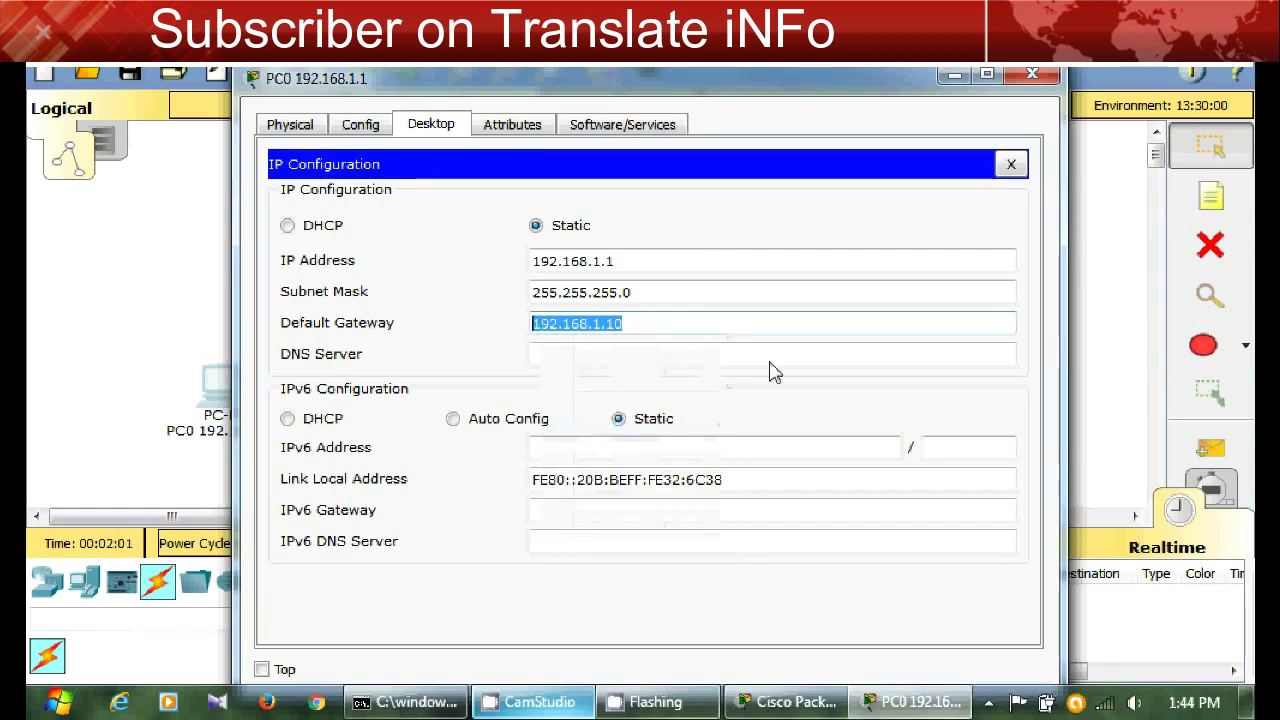
left_click(1032, 76)
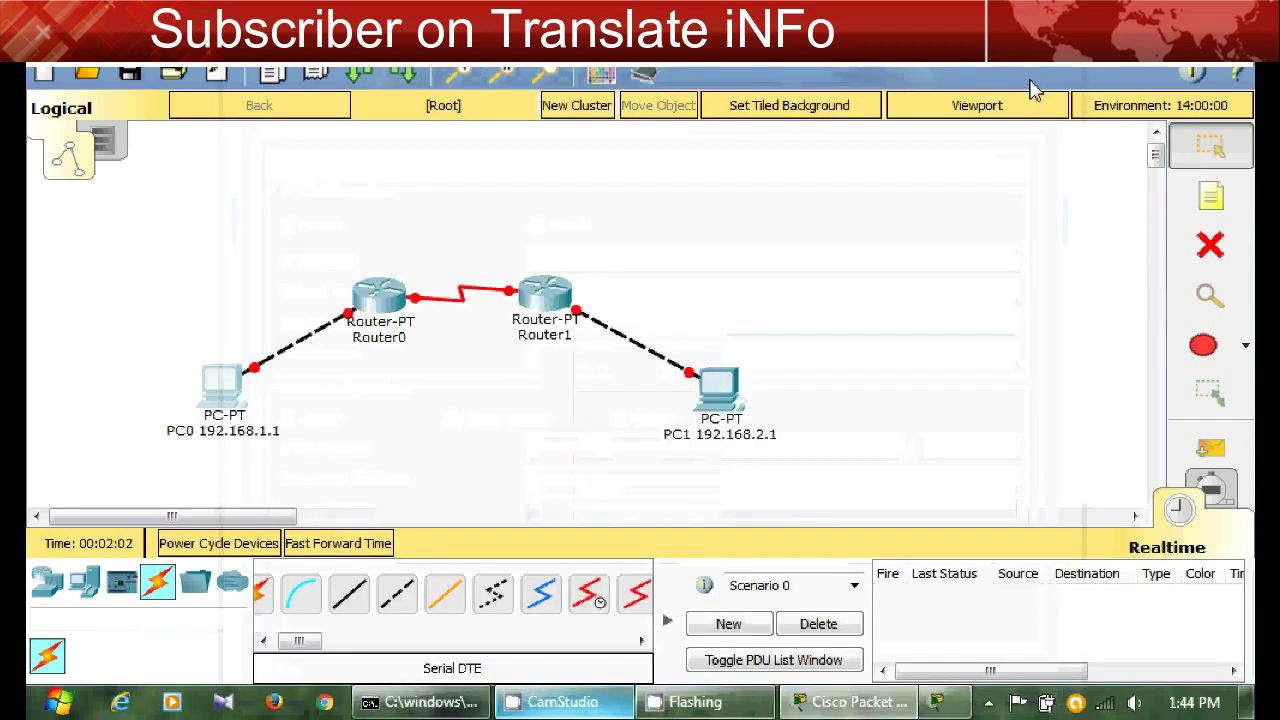
- Turn on Router0's FastEthernet0/0 port and assign it the copied IP address 192.168.1.10 with subnet mask 255.255.255.0
left_click(388, 305)
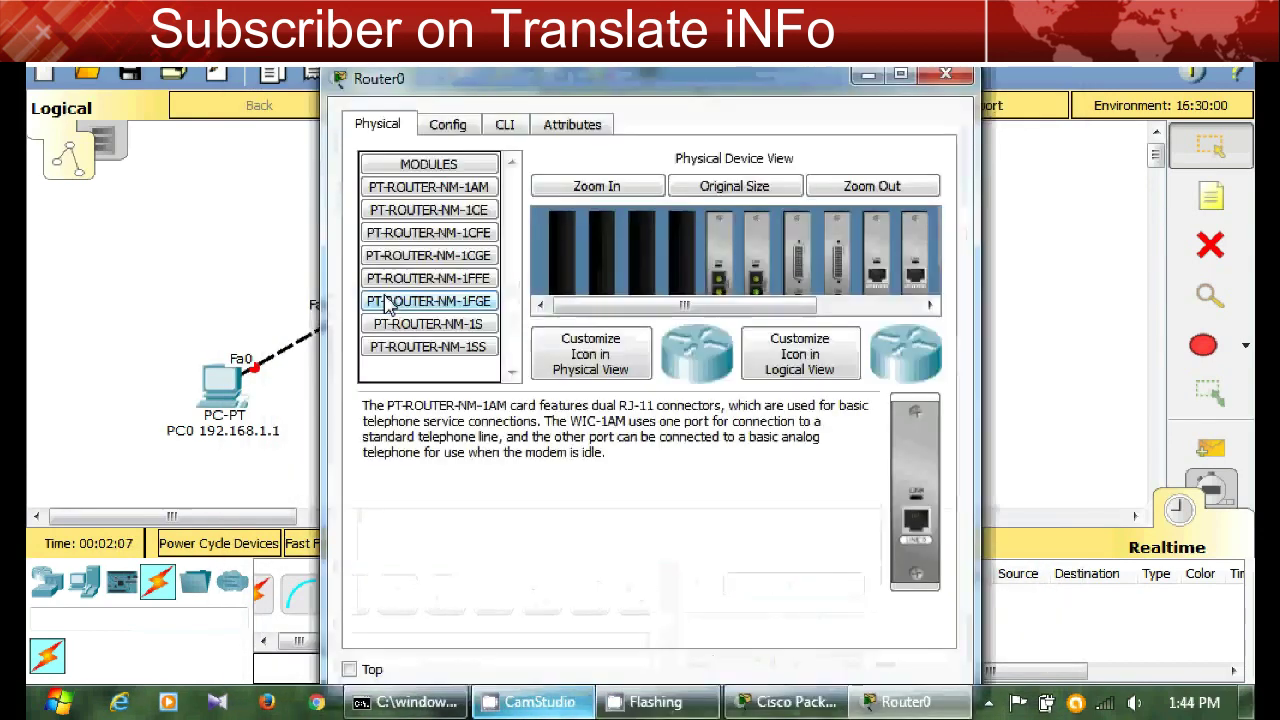
left_click(462, 137)
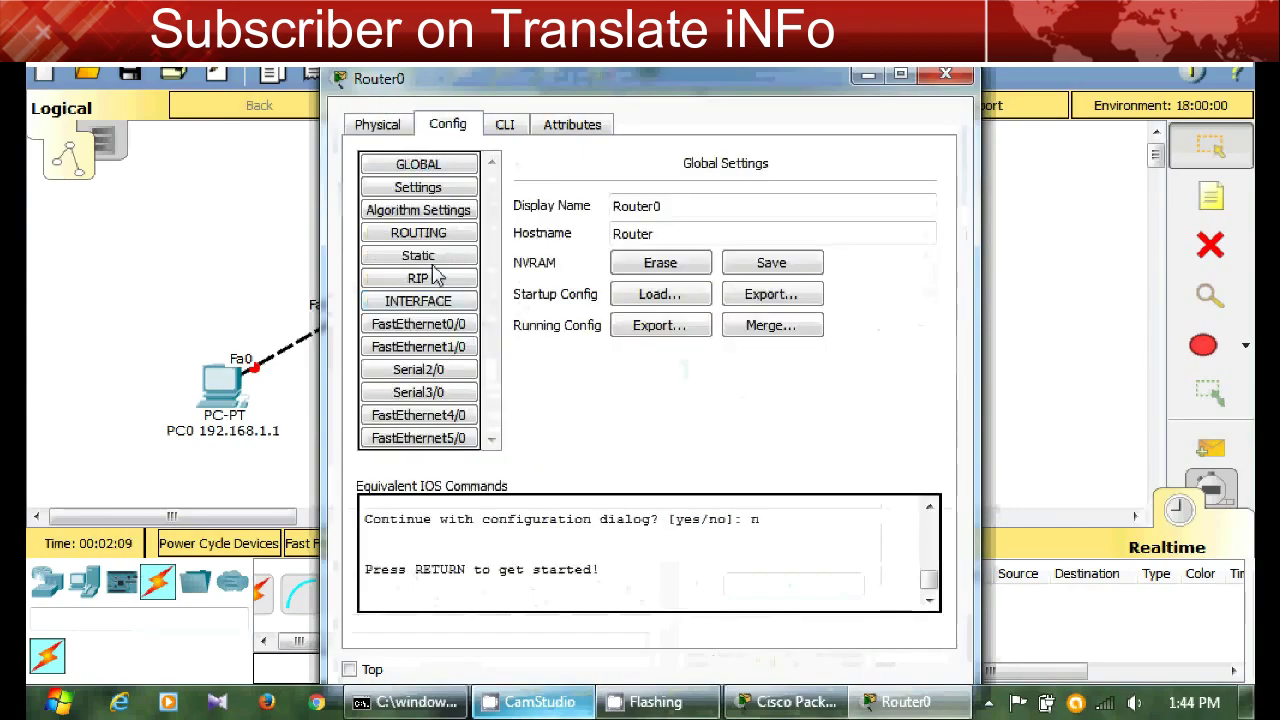
left_click(438, 326)
left_click(905, 183)
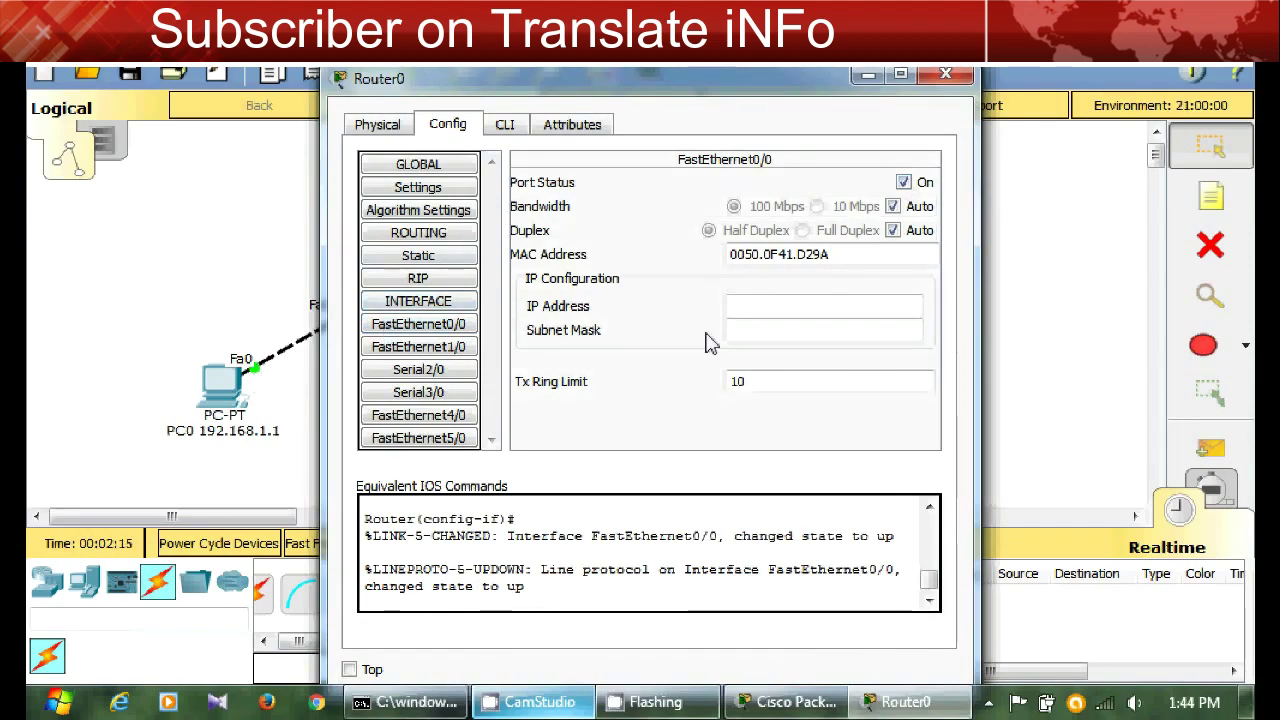
left_click(736, 306)
right_click(737, 311)
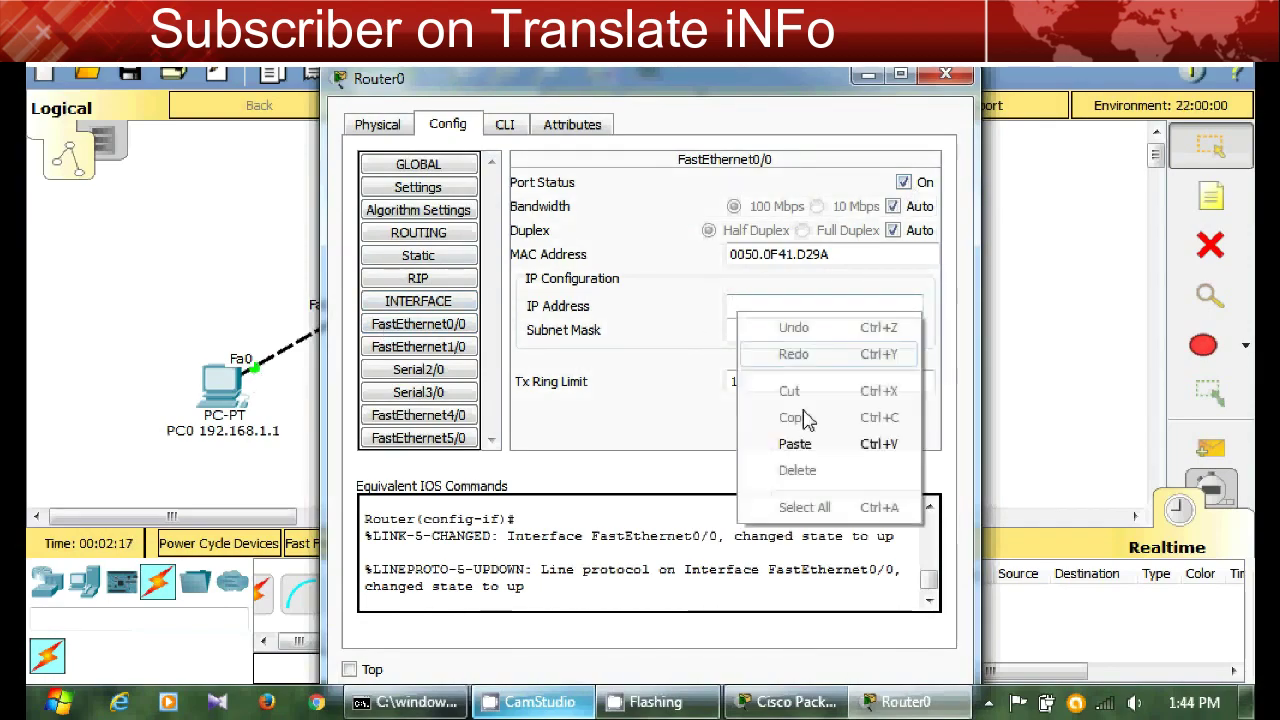
left_click(796, 443)
left_click(787, 331)
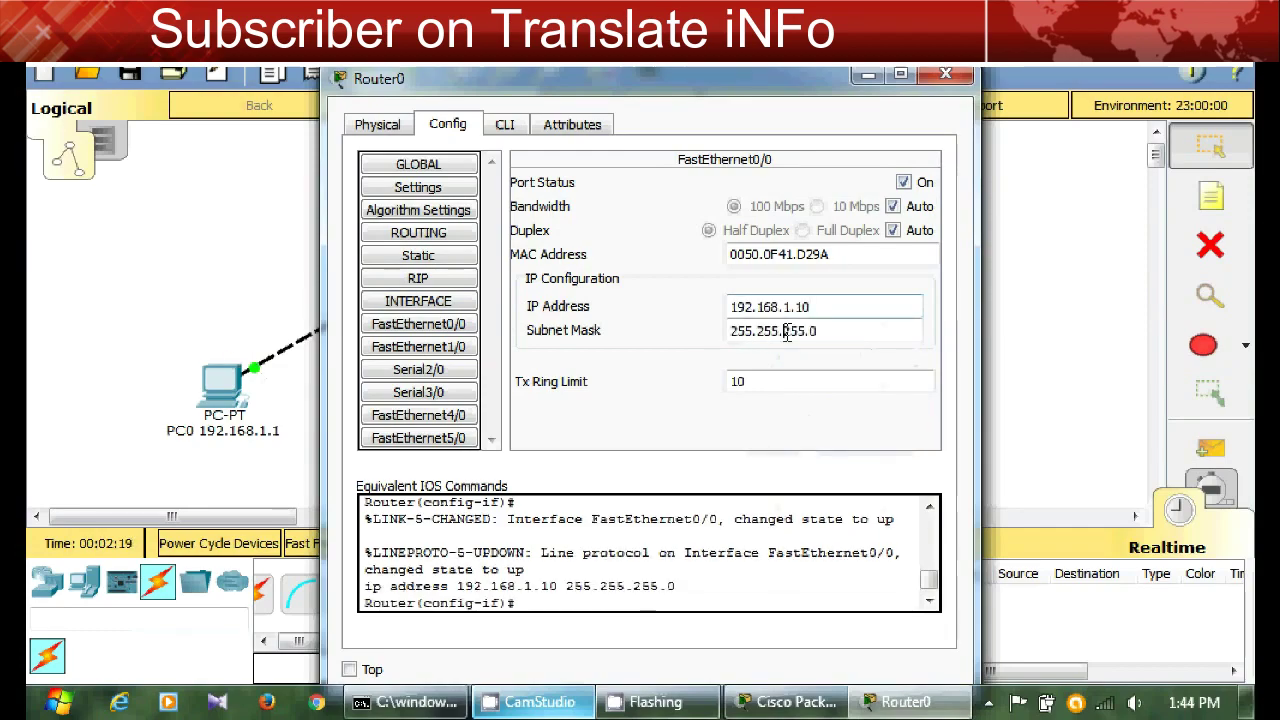
- Add the copied address 192.168.1.10 as a network in Router0's RIP routing and close the router's configuration window
left_click(460, 284)
left_click(766, 196)
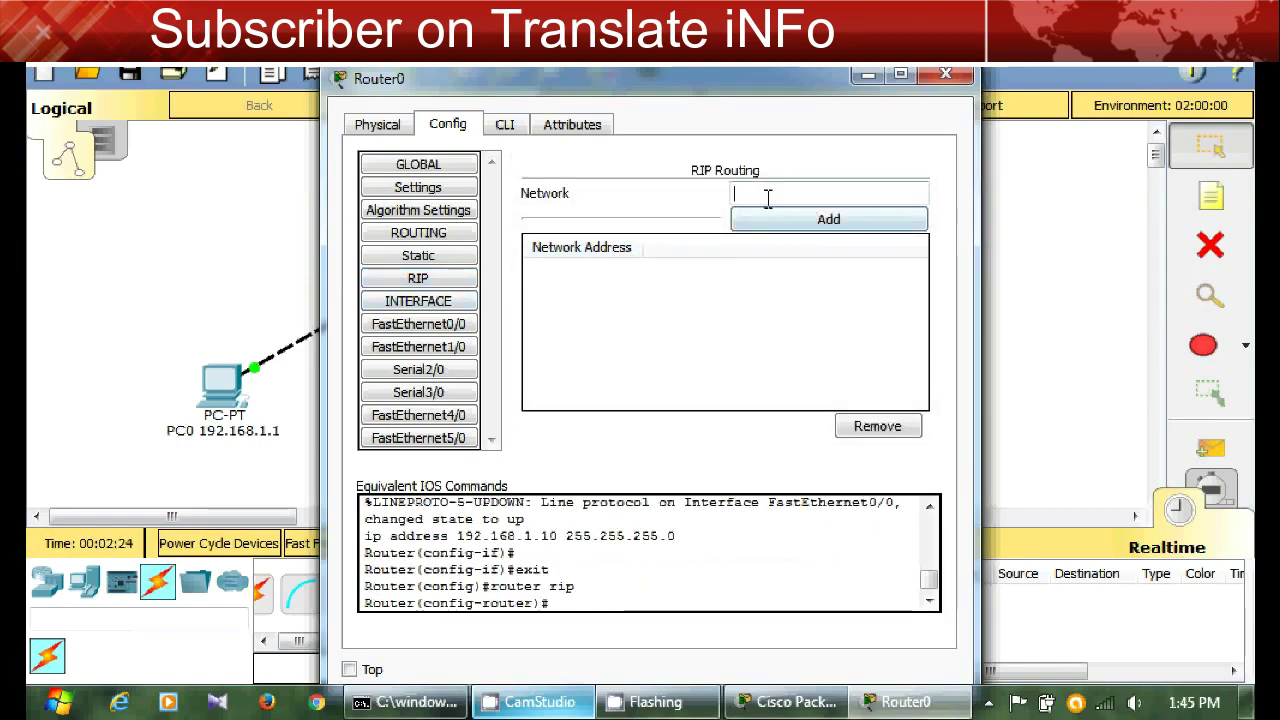
right_click(767, 198)
left_click(830, 330)
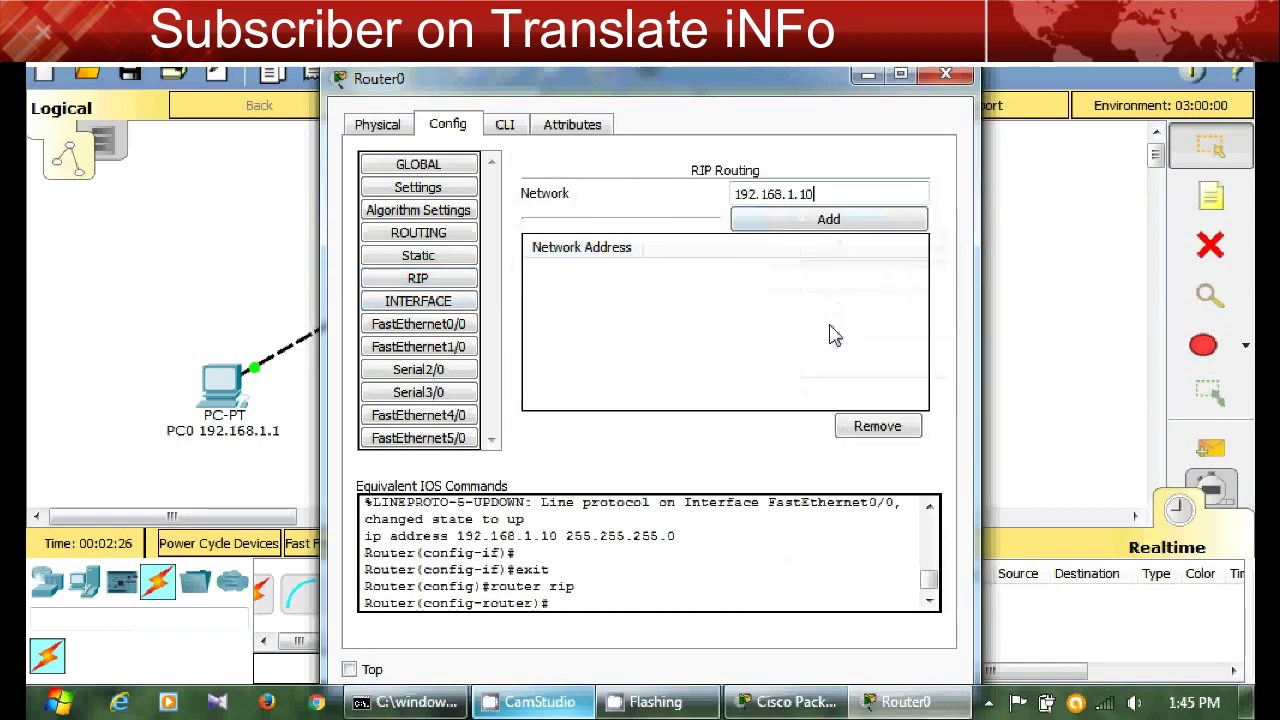
left_click(835, 219)
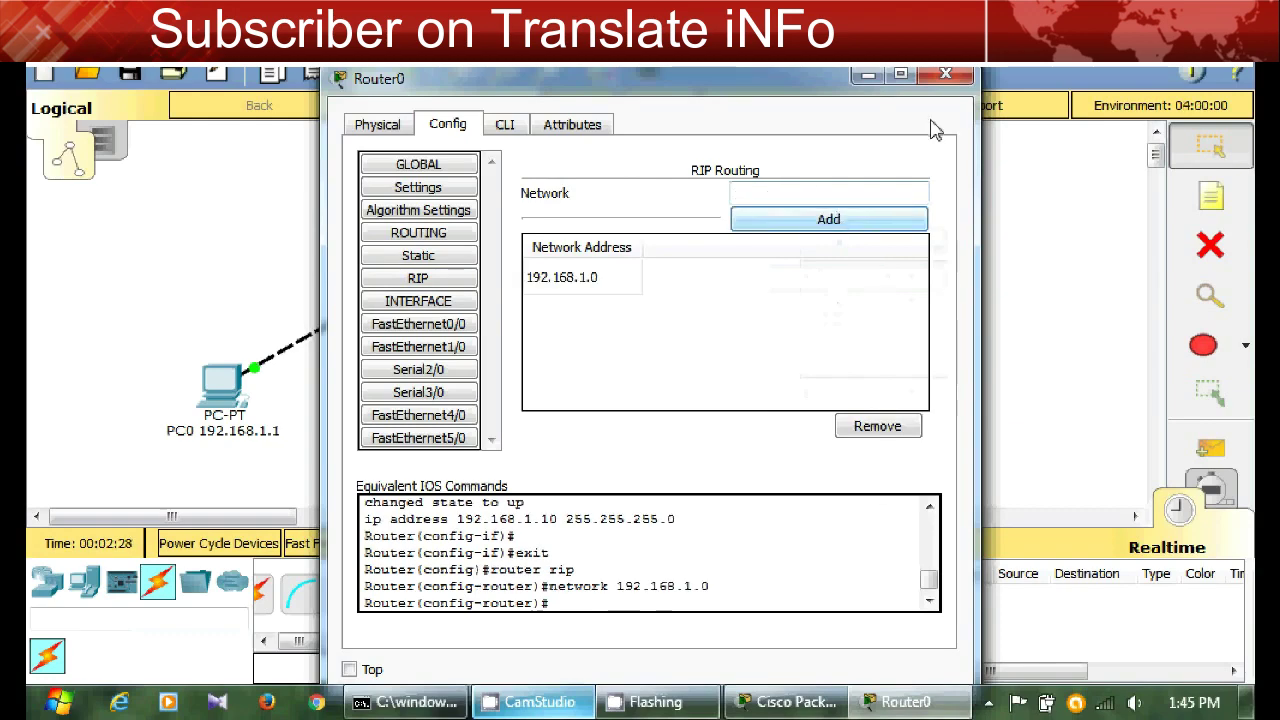
left_click(945, 75)
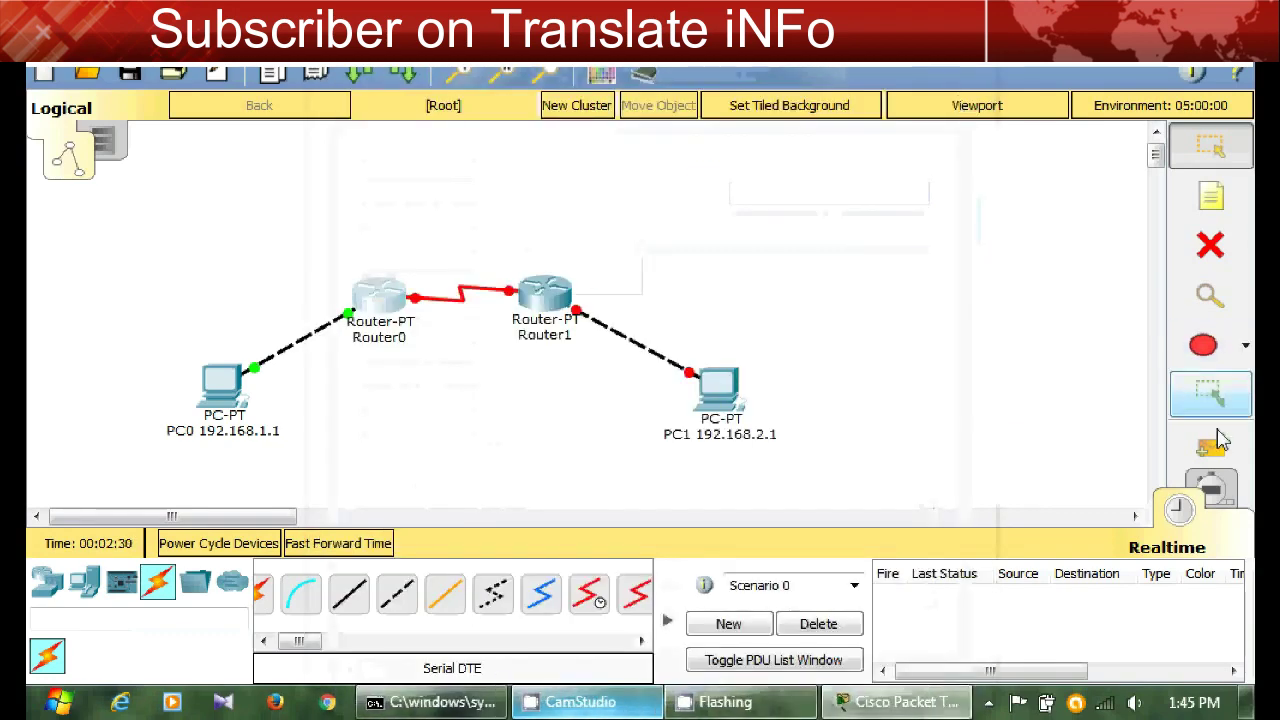
- Test the link with a simple PDU from PC0 to Router0 and delete the scenario's test entry
left_click(1219, 440)
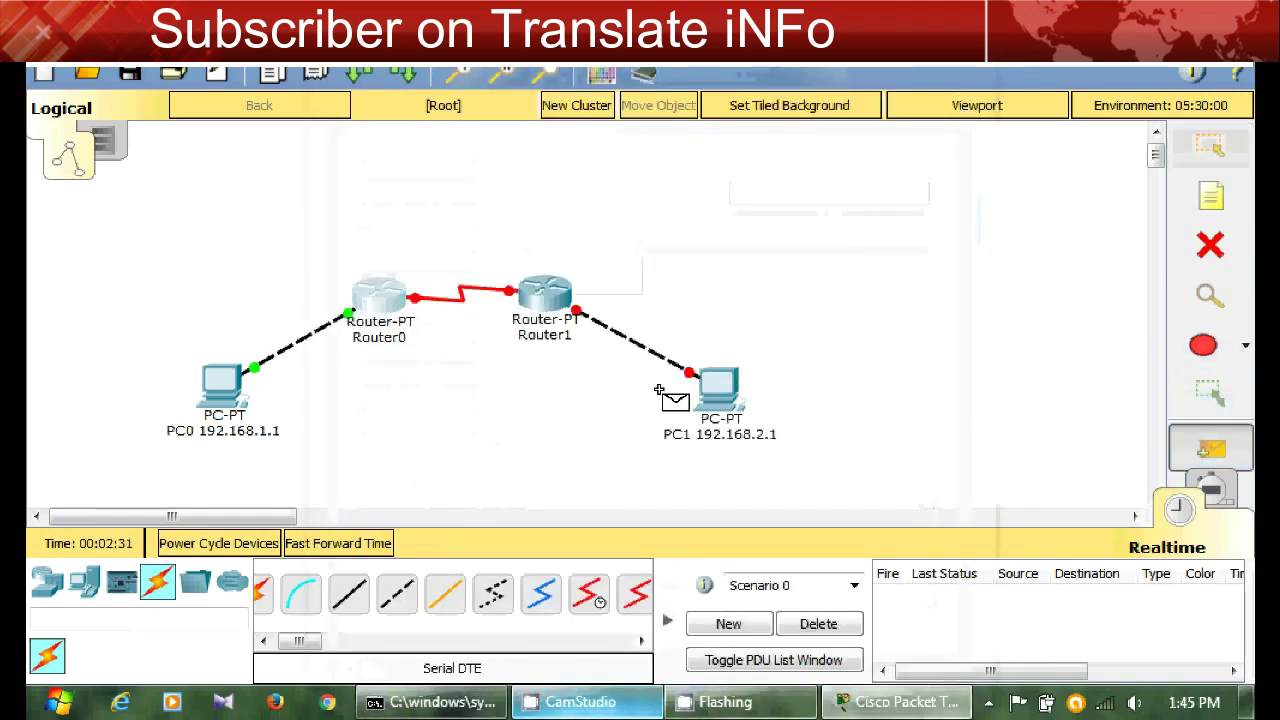
left_click(220, 380)
left_click(376, 336)
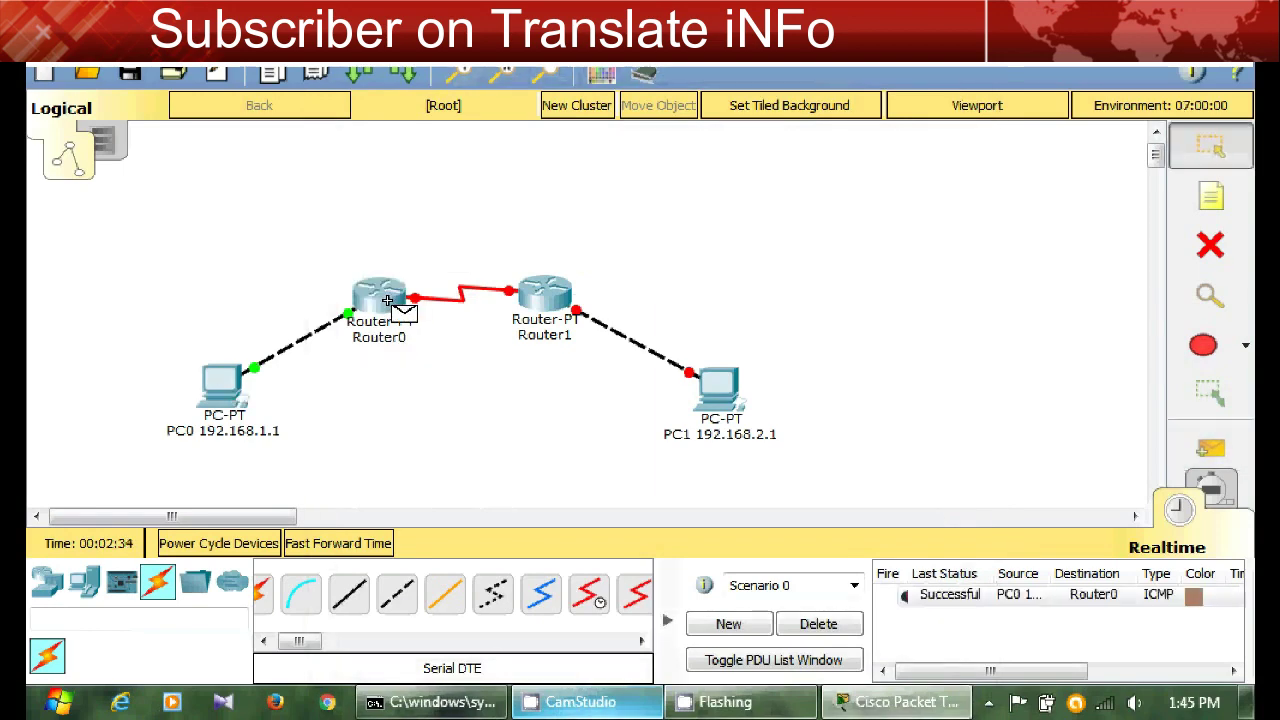
left_click(978, 604)
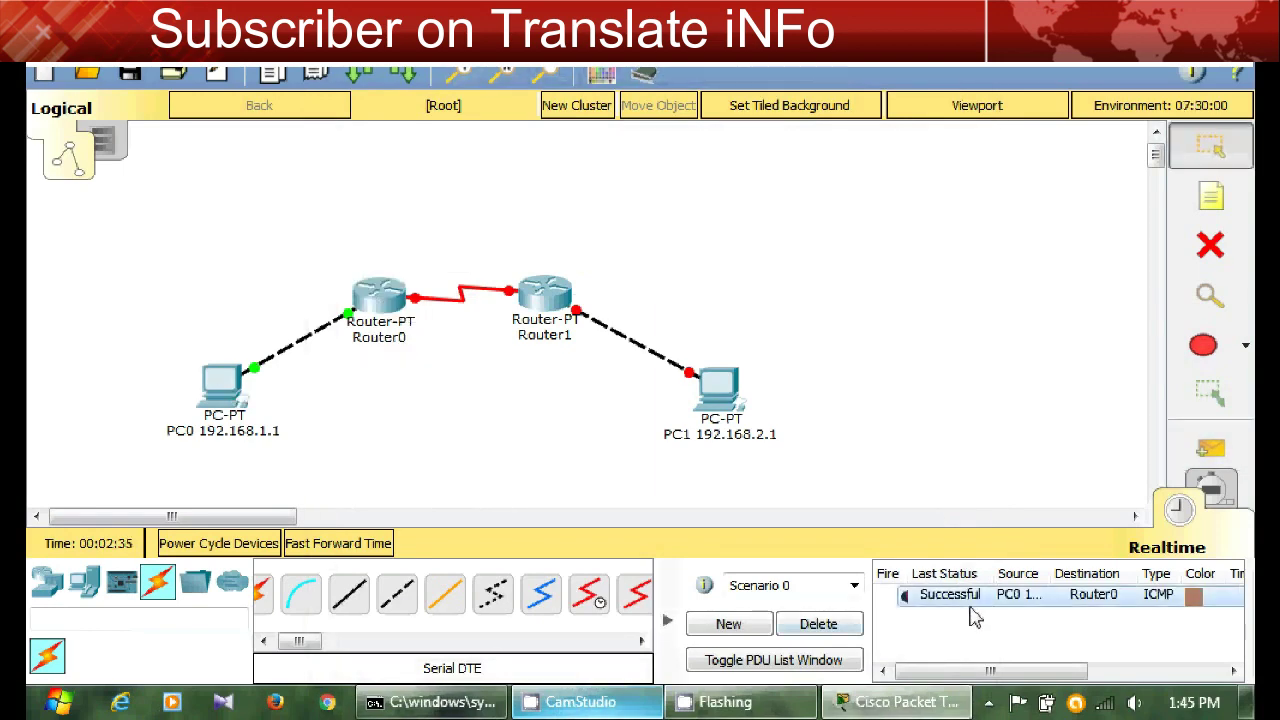
left_click(845, 630)
- Assign PC1 the static IP address 192.168.2.1 with subnet mask 255.255.255.0
mouse_move(724, 395)
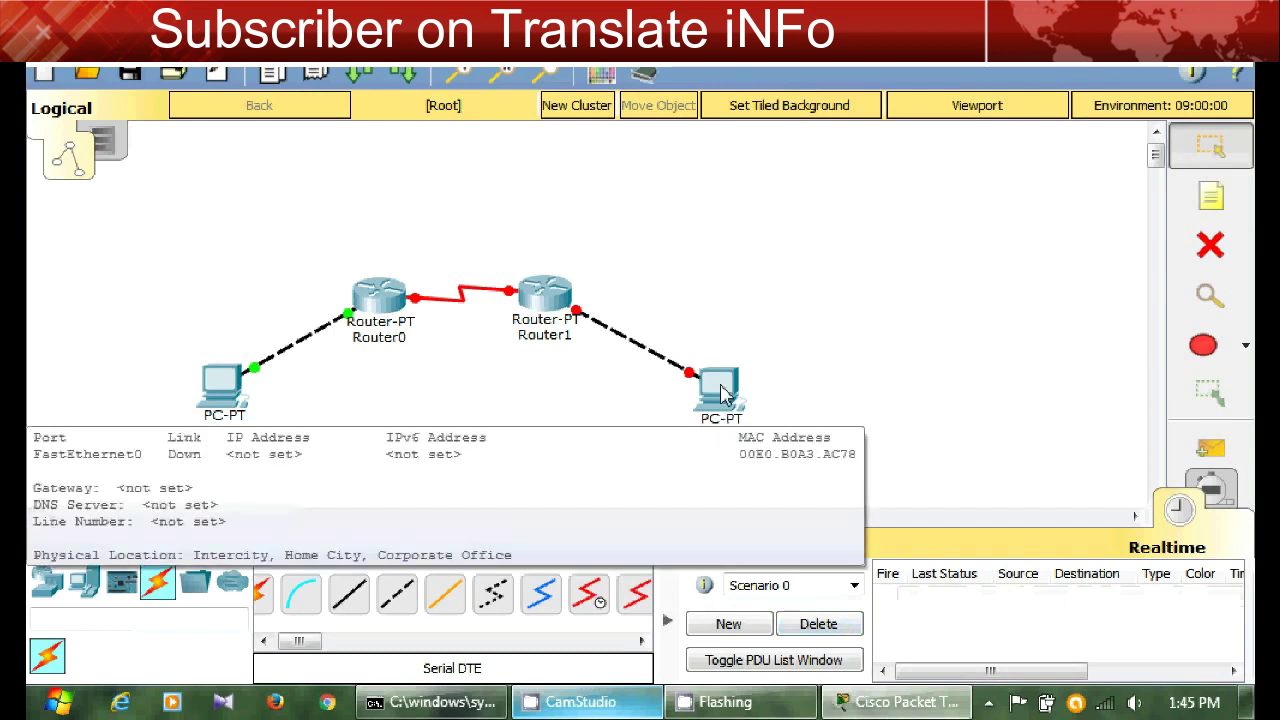
left_click(722, 390)
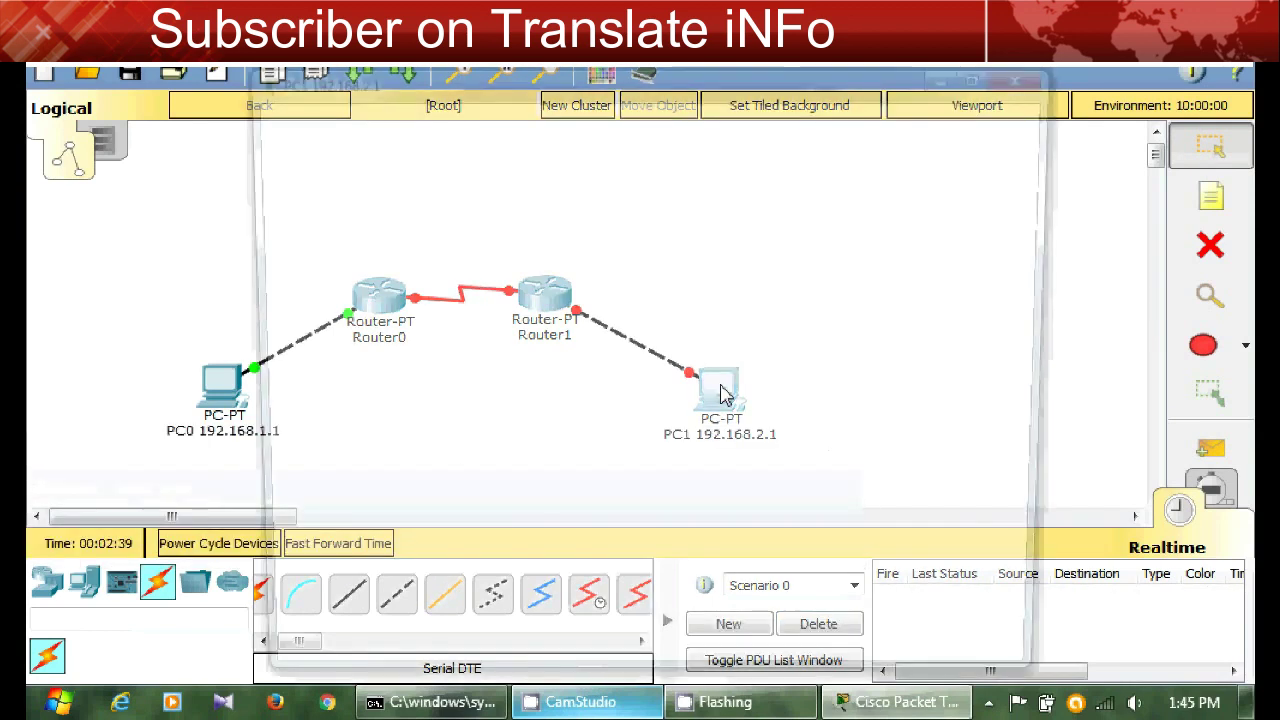
left_click(425, 124)
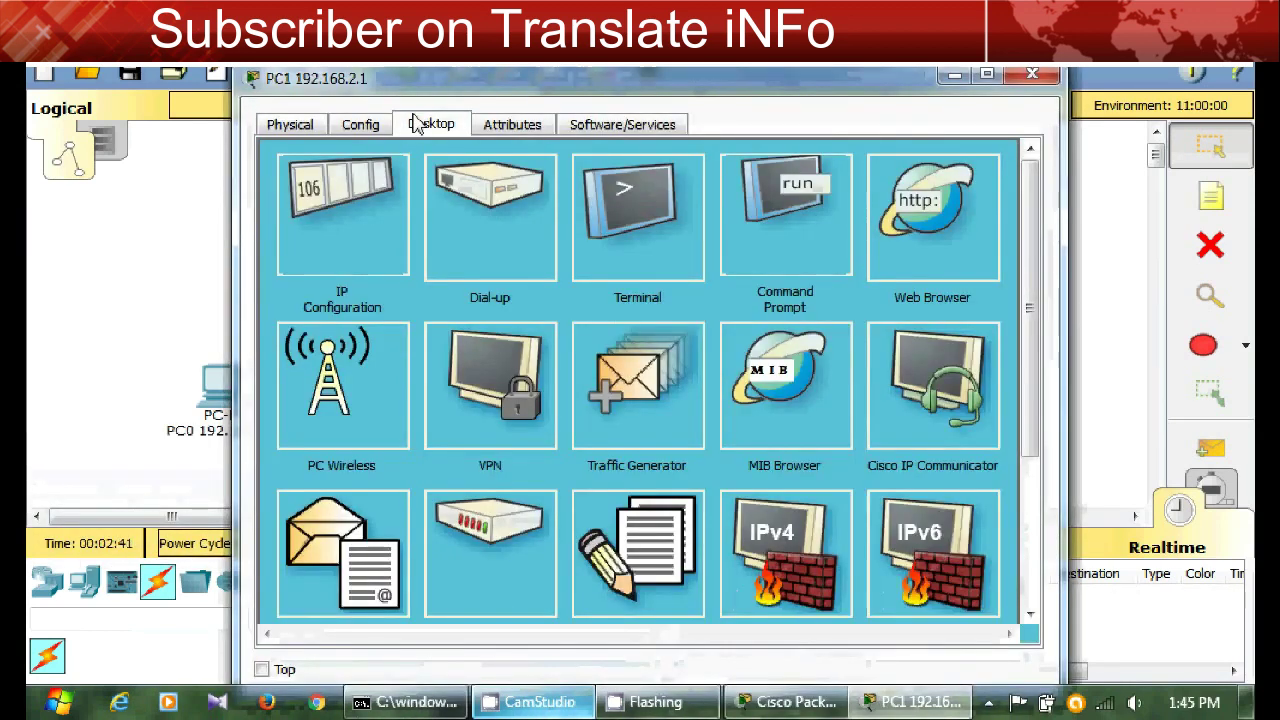
left_click(395, 258)
left_click(558, 254)
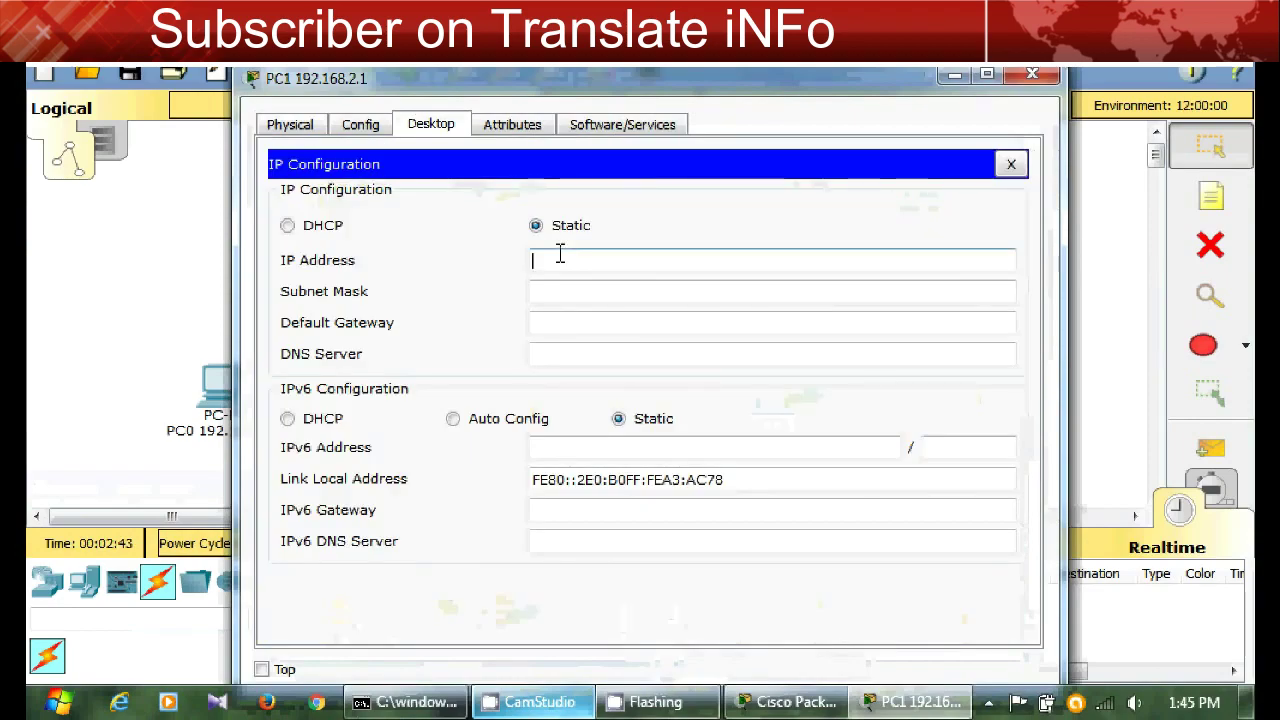
type("192")
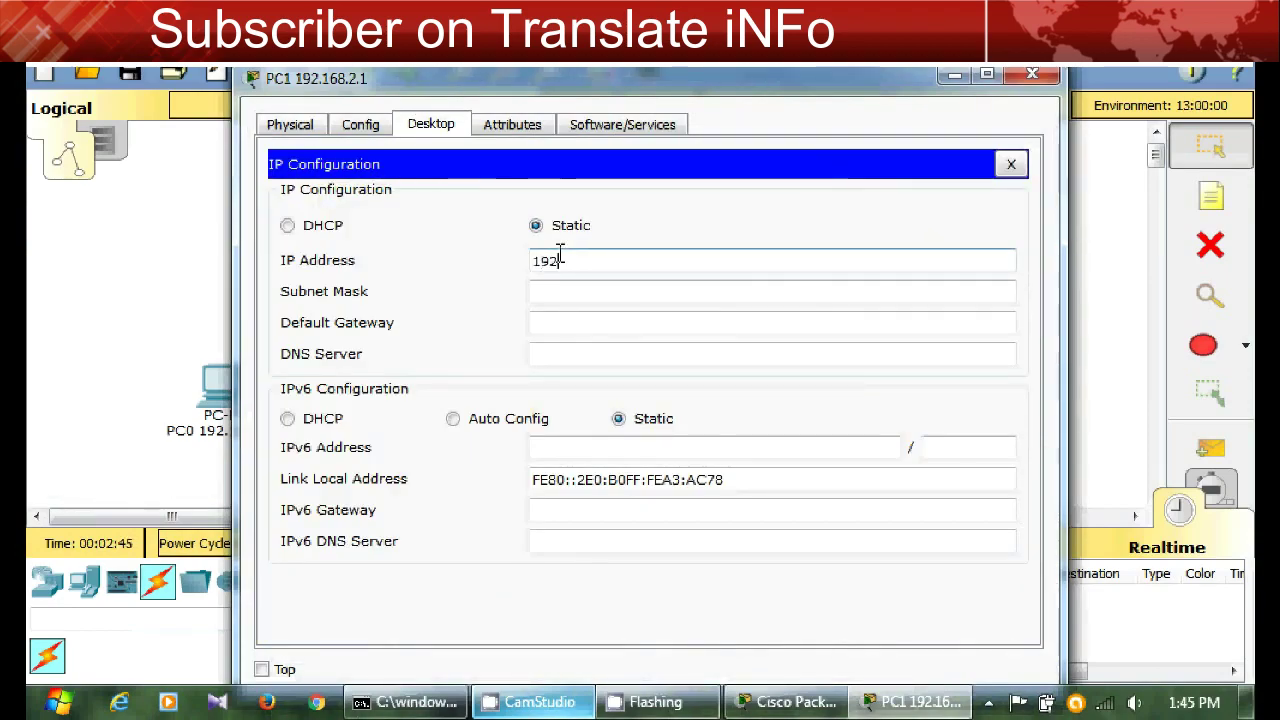
type(".168.2.1")
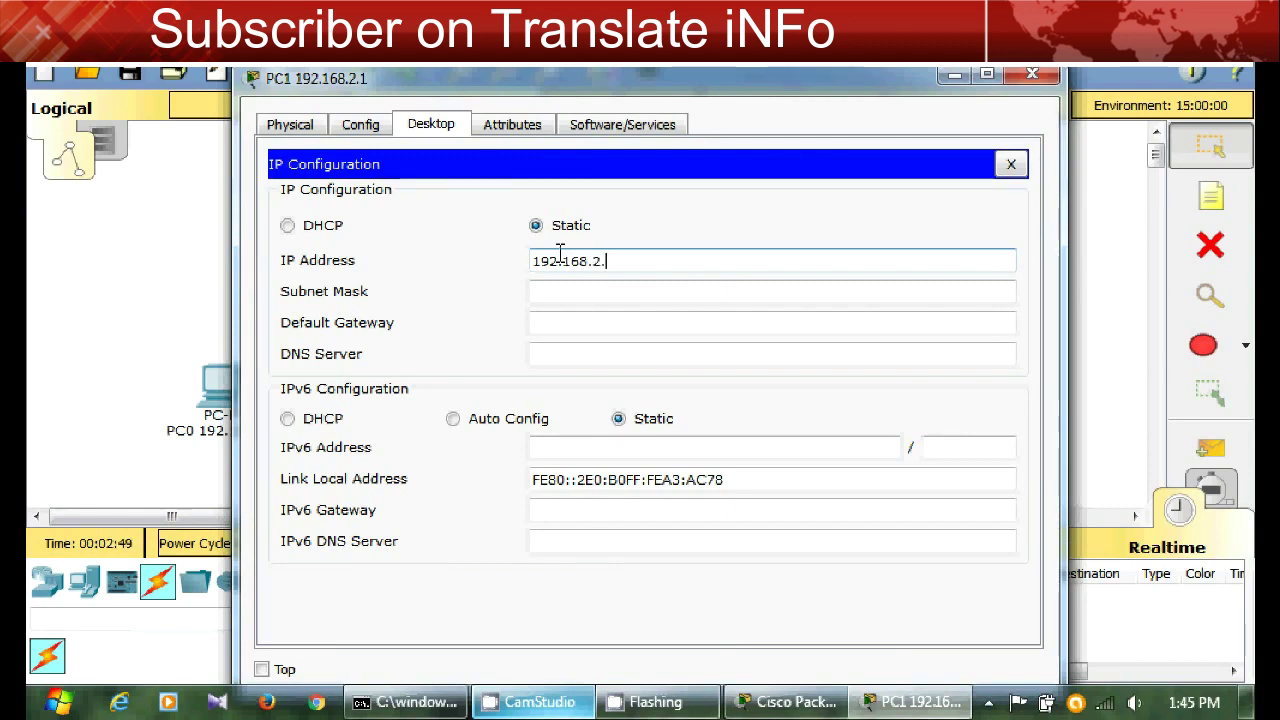
left_click(621, 291)
- Set PC1's default gateway to 192.168.2.10 and copy that address before closing the PC's configuration window
left_click(623, 321)
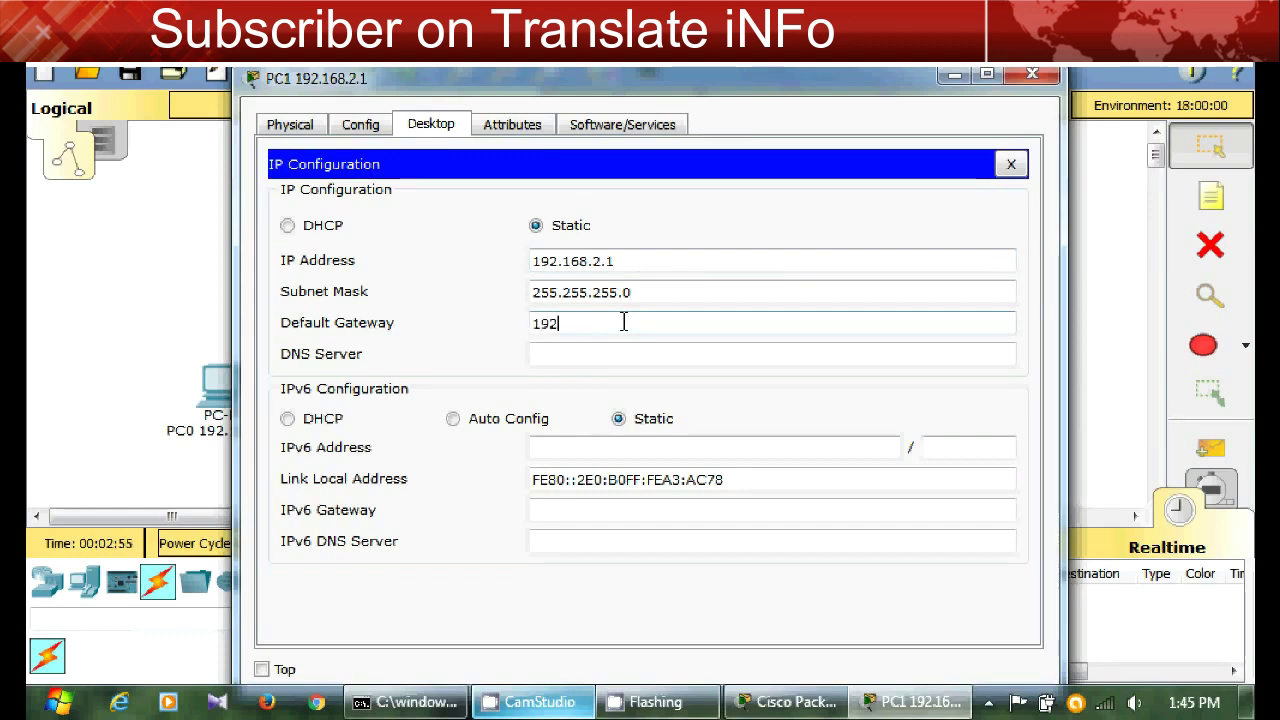
type("192.168.2")
left_click_drag(632, 324, 537, 324)
right_click(537, 324)
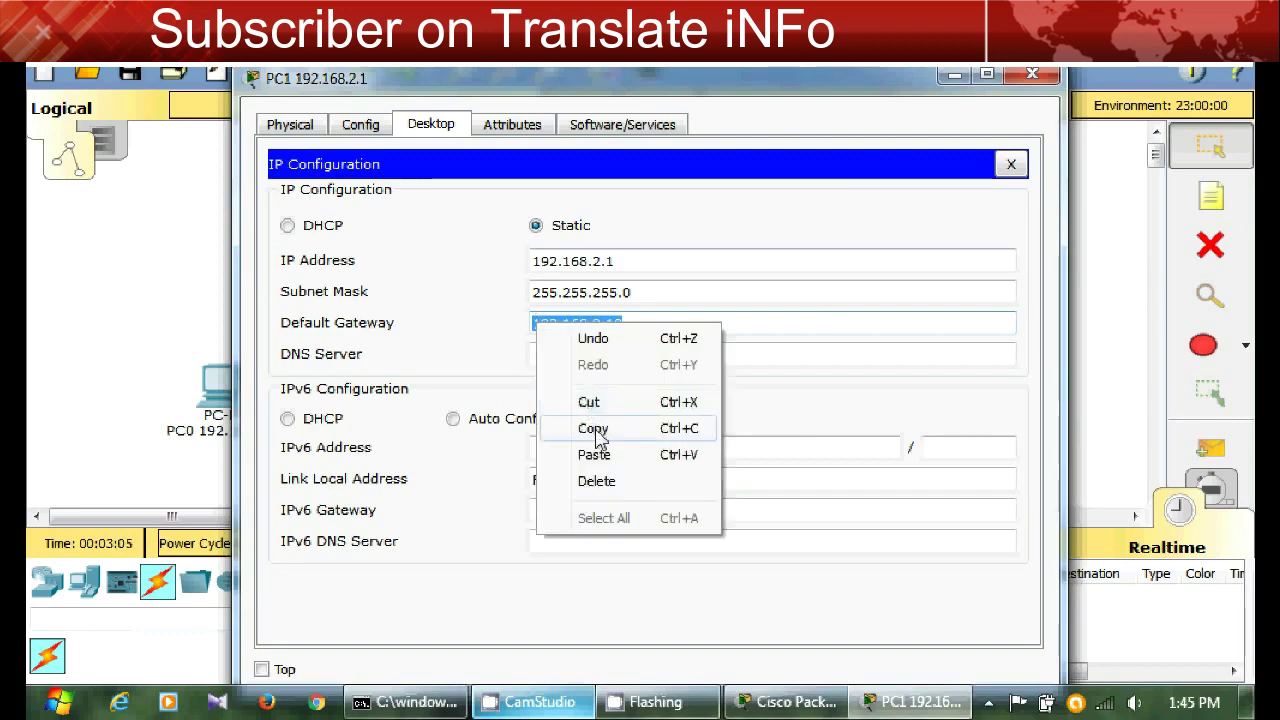
left_click(597, 430)
left_click(1030, 76)
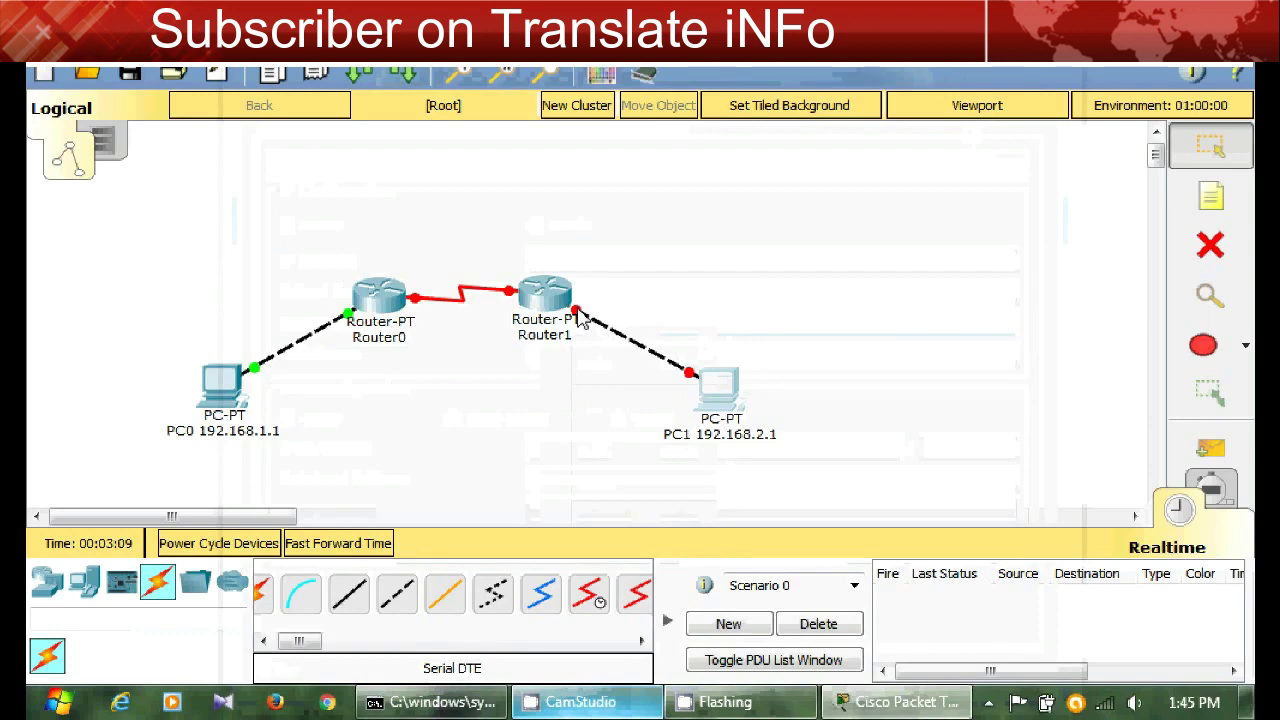
- Turn on Router1's FastEthernet0/0 port and assign it the copied IP address 192.168.2.10 with subnet mask 255.255.255.0
left_click(557, 305)
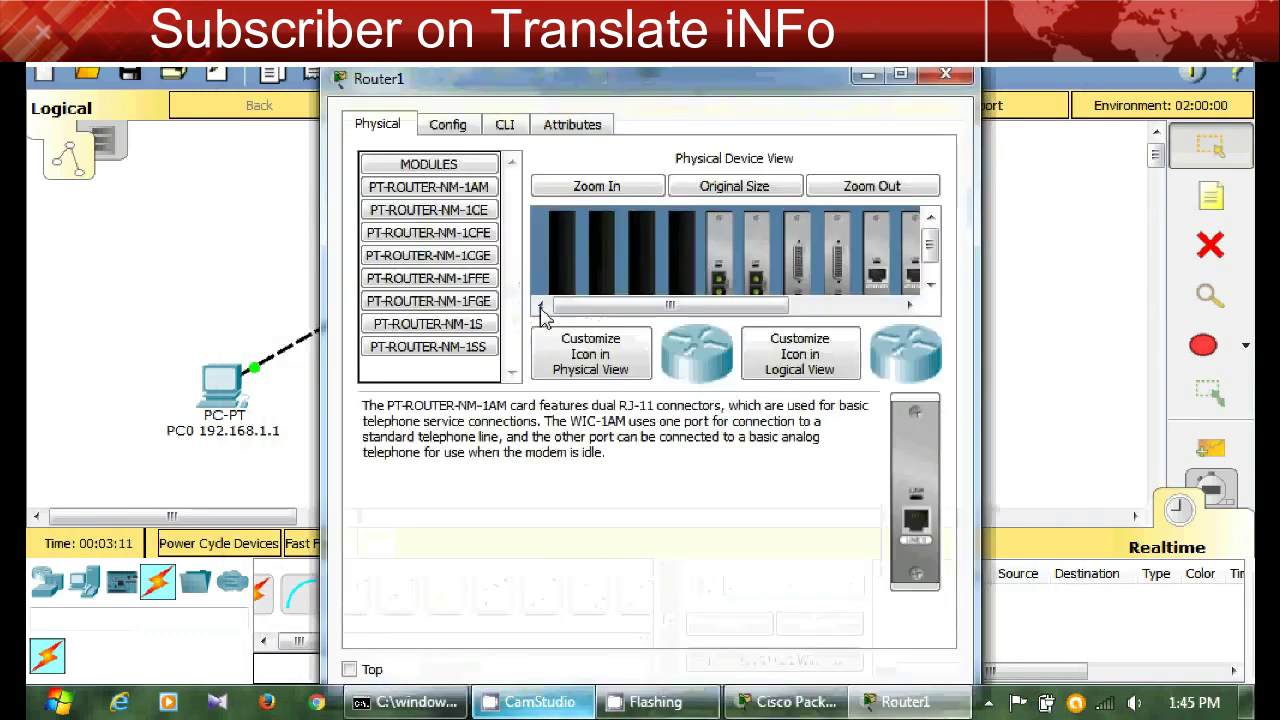
left_click(455, 126)
left_click(443, 328)
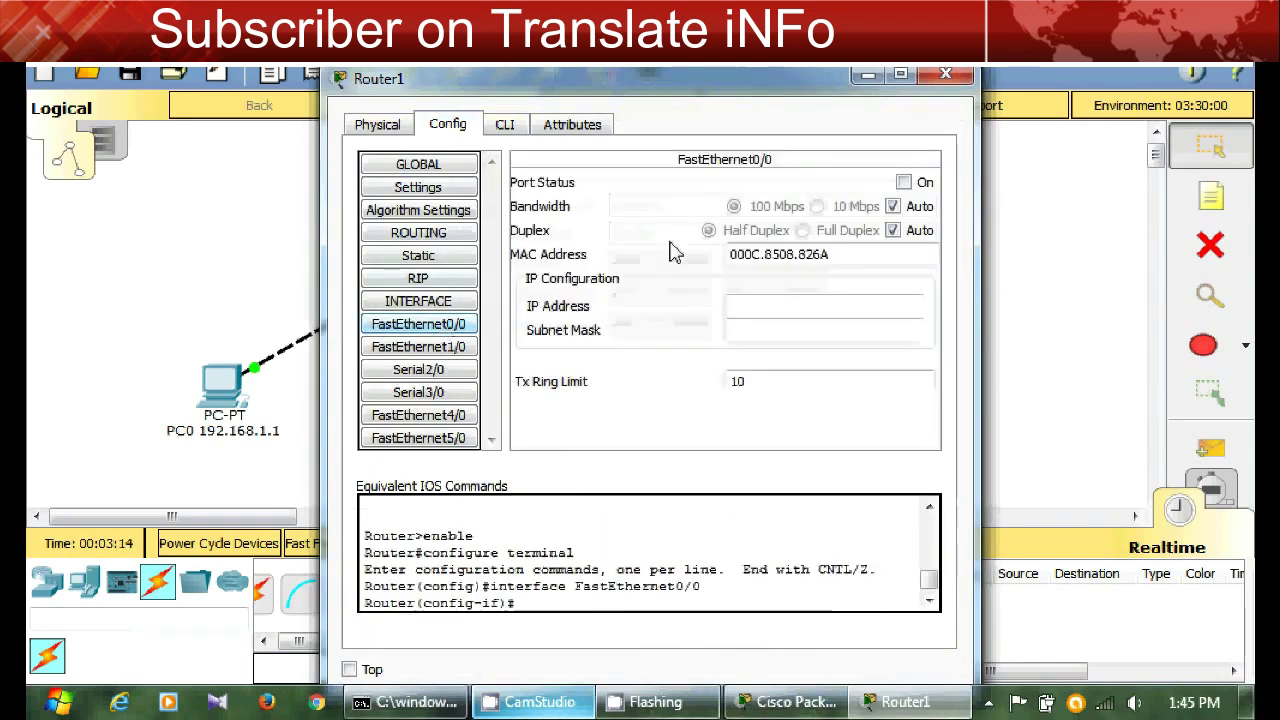
left_click(903, 183)
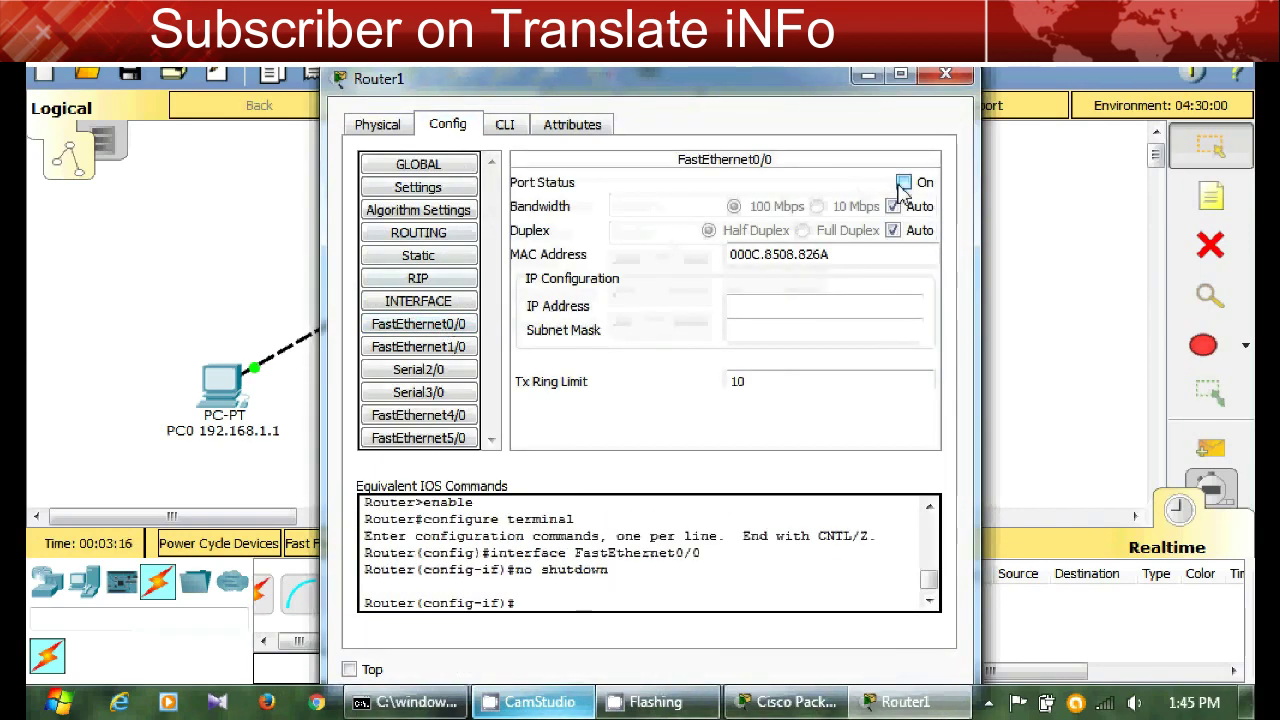
left_click(830, 306)
right_click(830, 306)
left_click(906, 436)
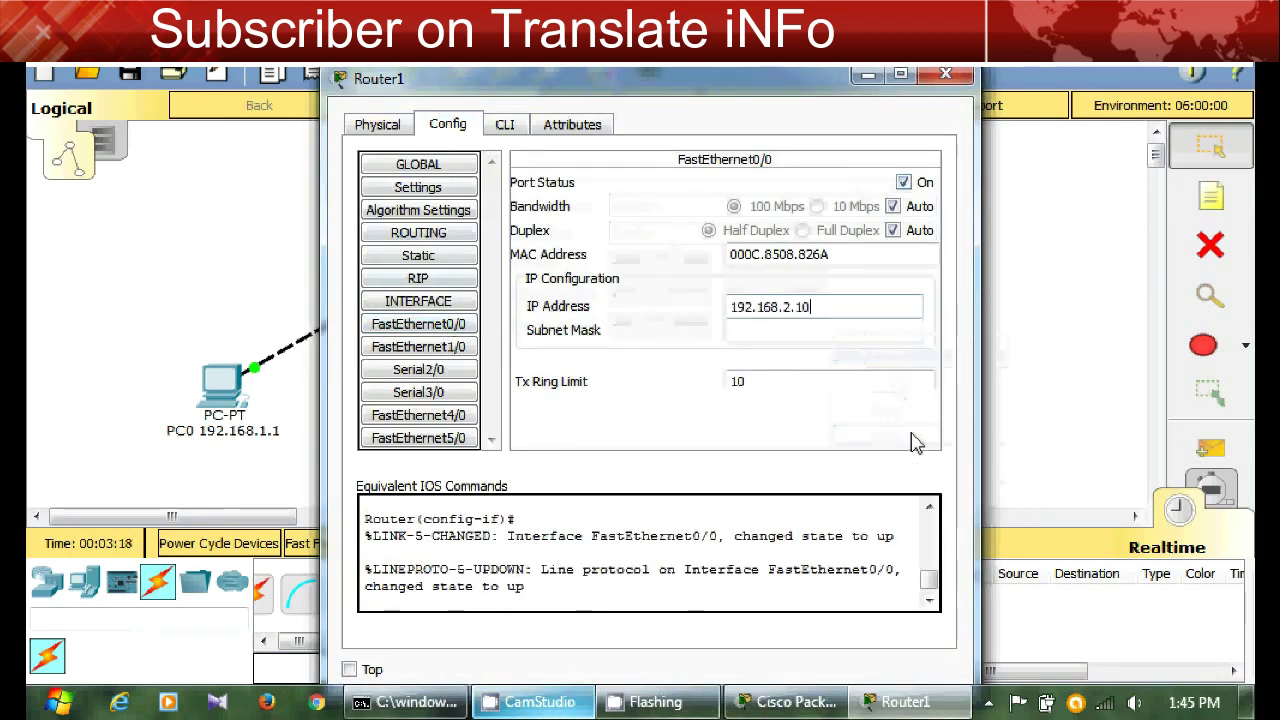
left_click(857, 334)
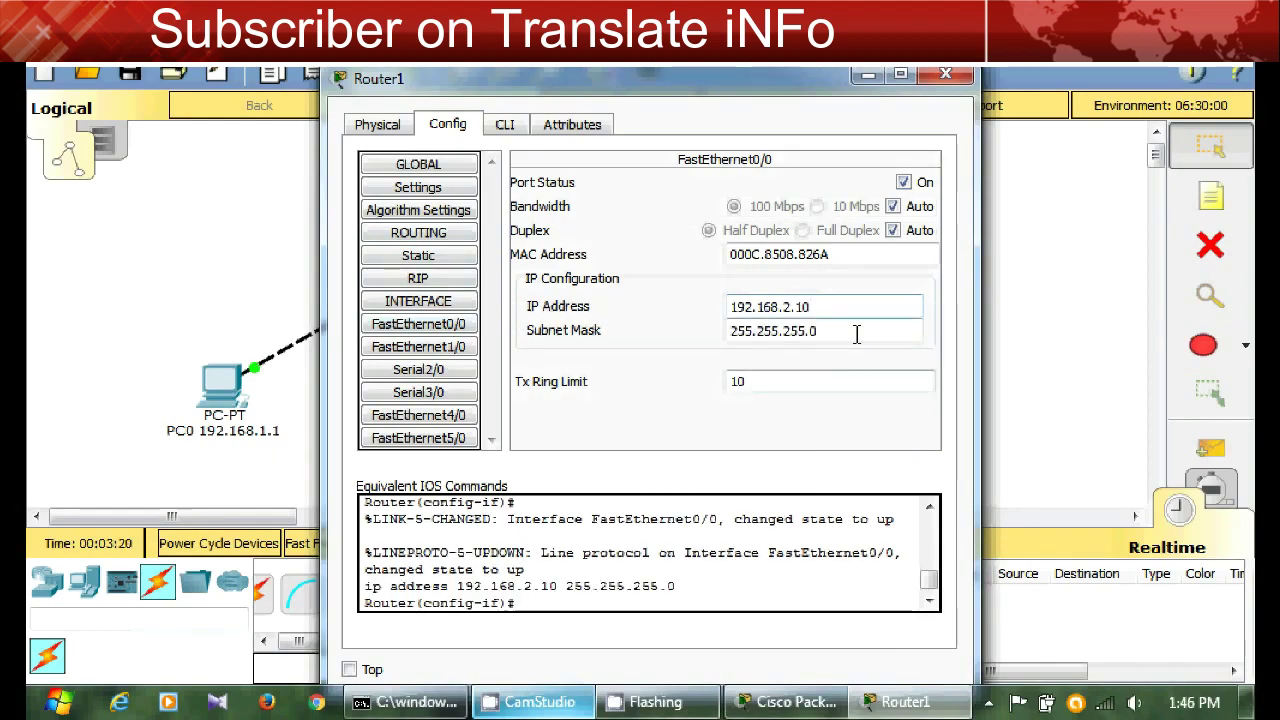
- Add the copied address 192.168.2.10 as a network in Router1's RIP routing and close the router's configuration window
left_click(449, 283)
right_click(778, 193)
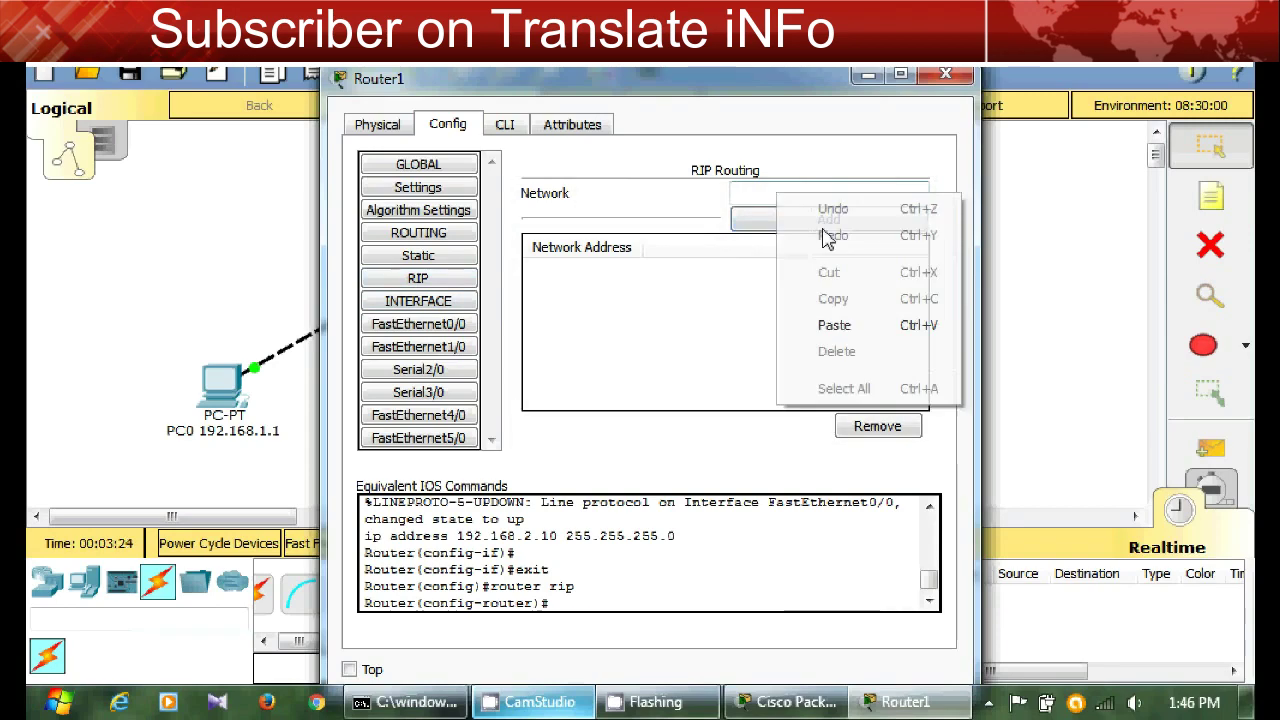
left_click(790, 327)
left_click(822, 224)
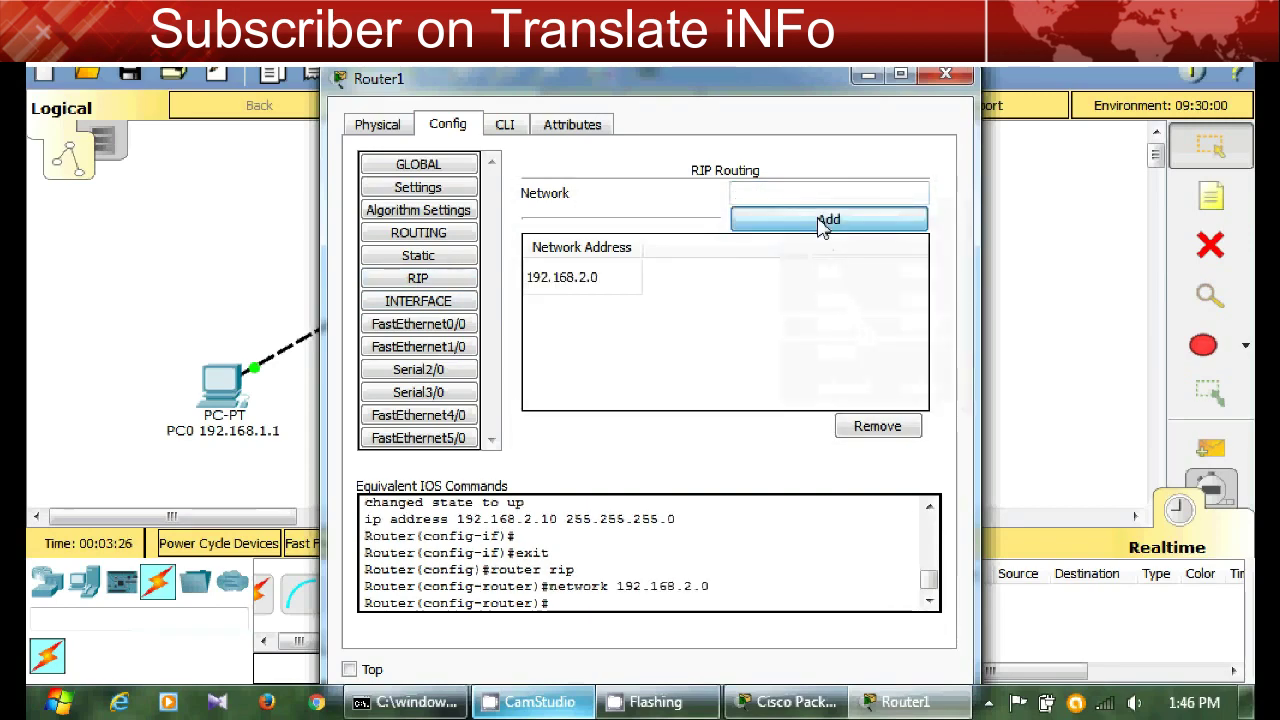
left_click(945, 74)
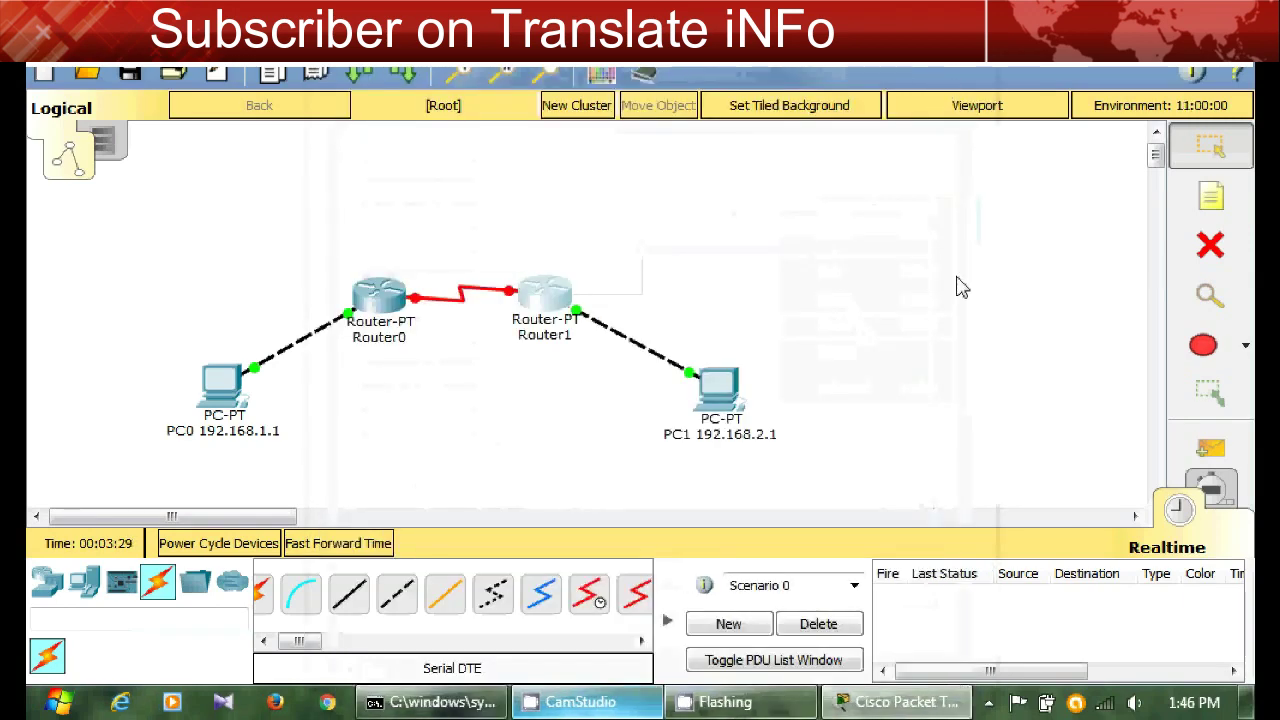
- Test the link with a simple PDU from PC1 to Router1
left_click(1211, 448)
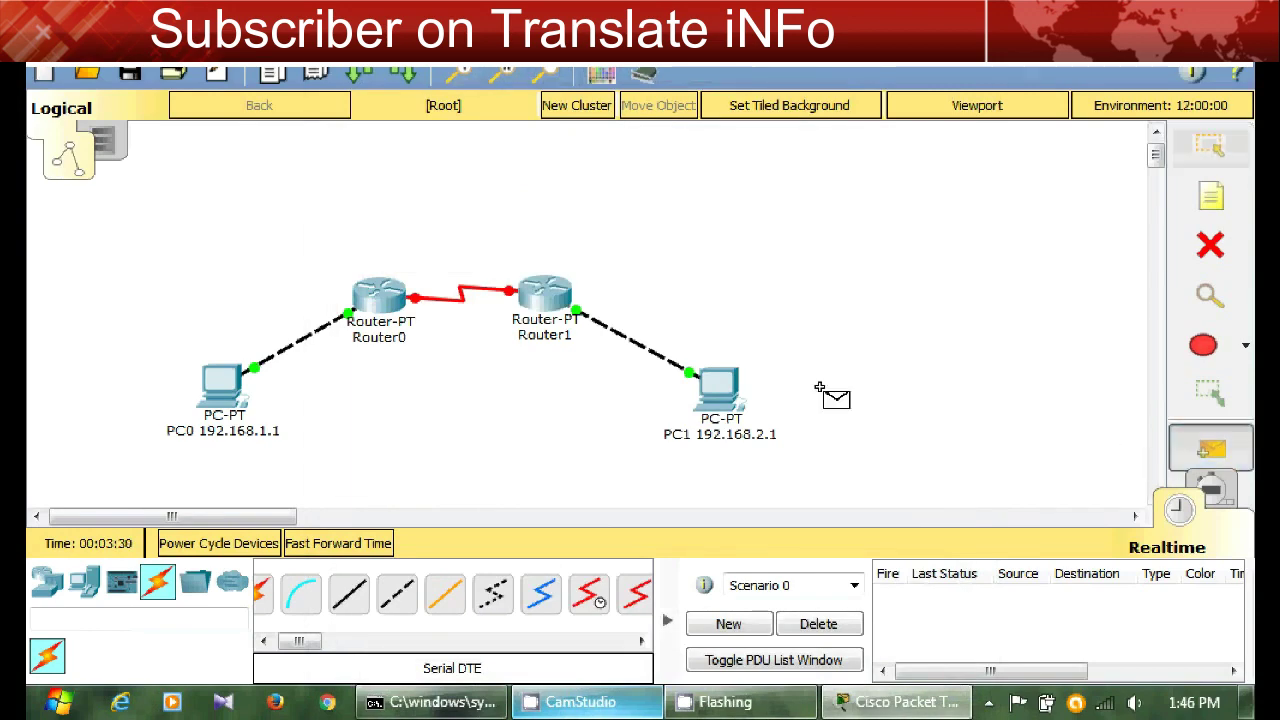
left_click(550, 292)
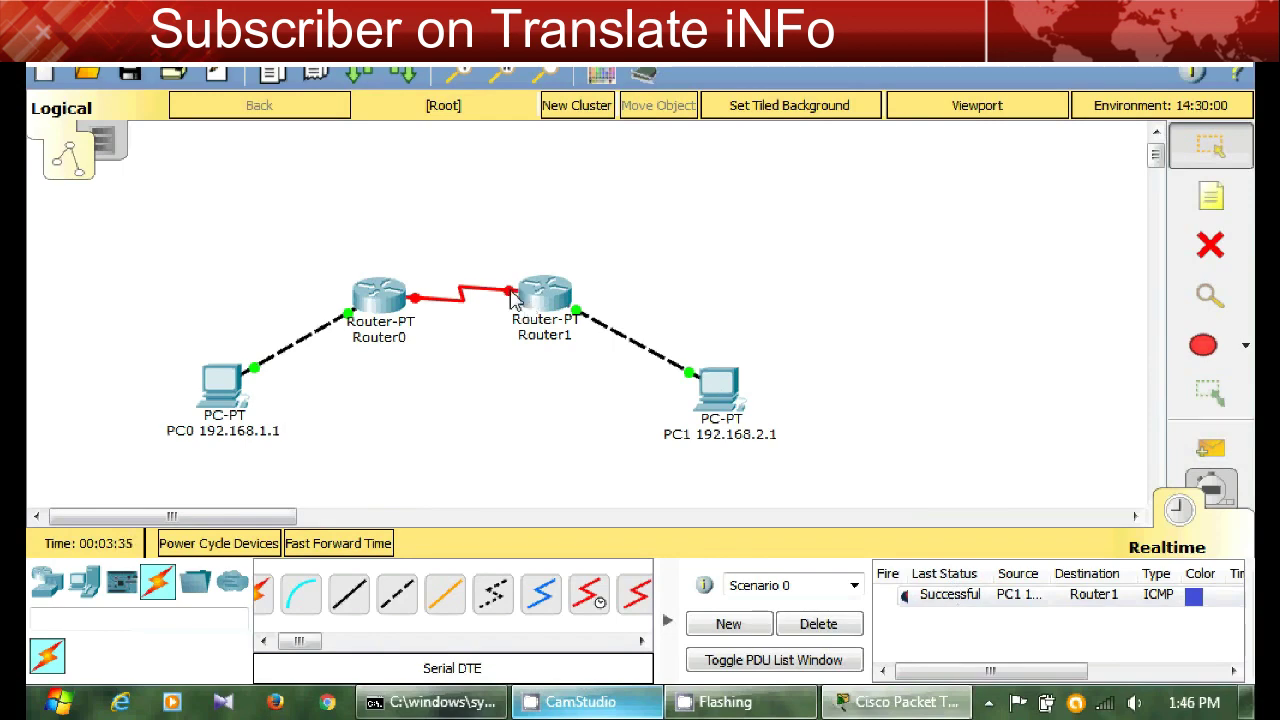
- Turn on Router0's Serial2/0 port and set its clock rate to 148000
left_click(390, 300)
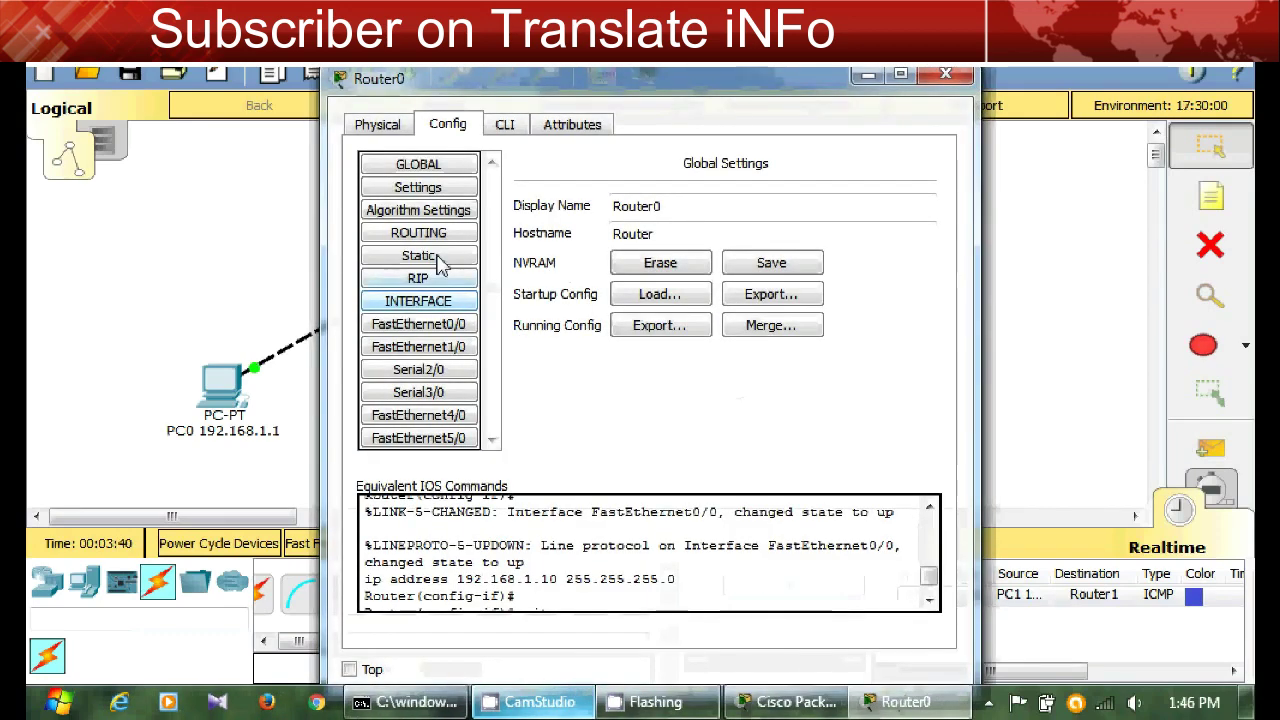
left_click(432, 372)
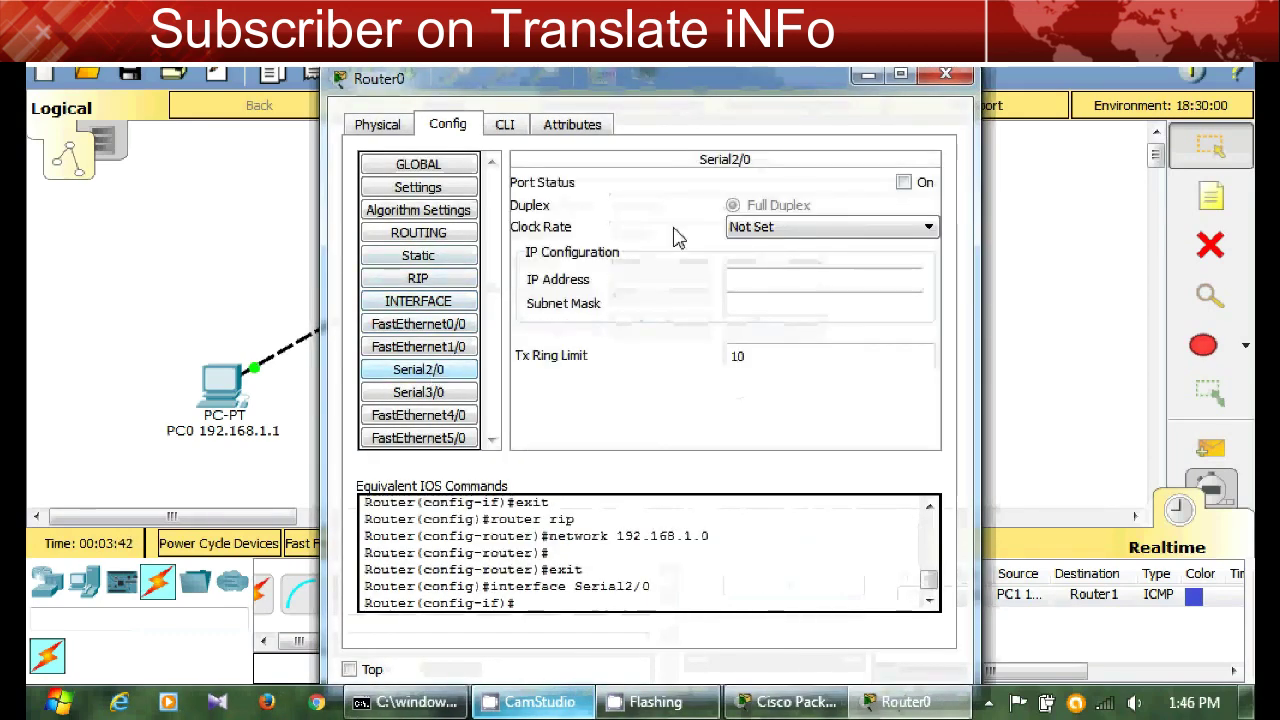
left_click(903, 183)
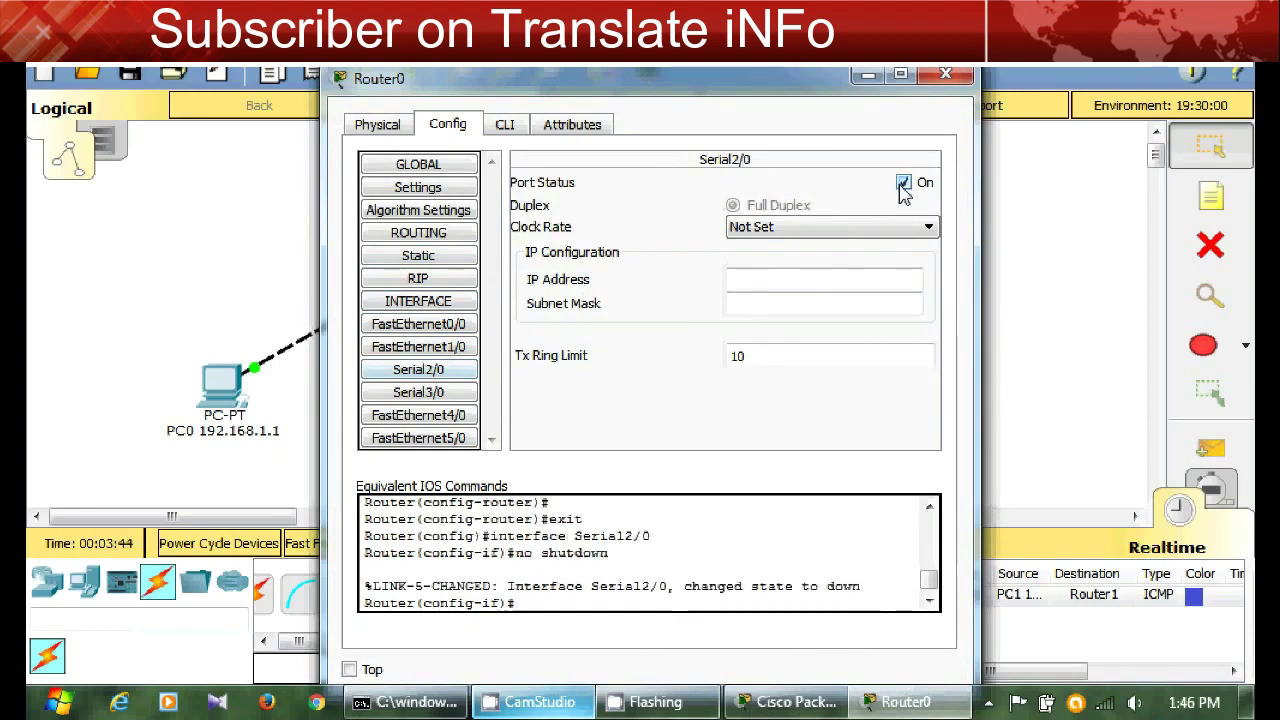
left_click(828, 228)
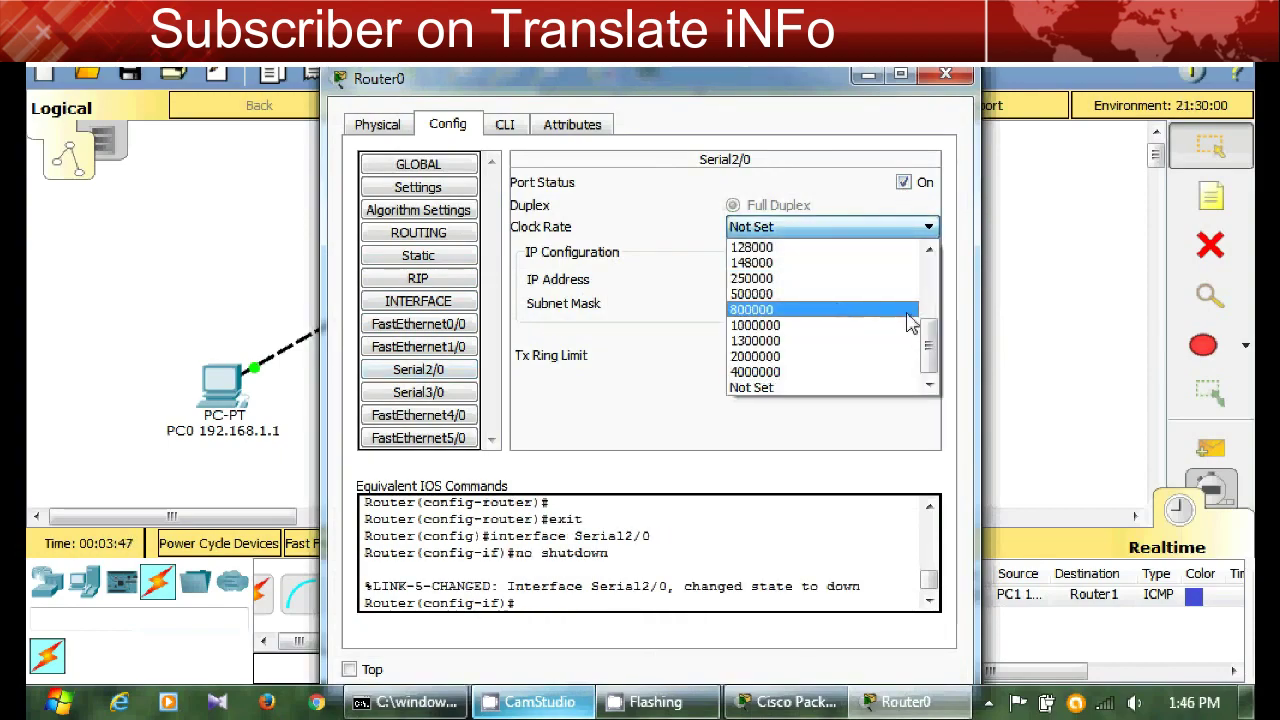
scroll(928, 318, "up", 1)
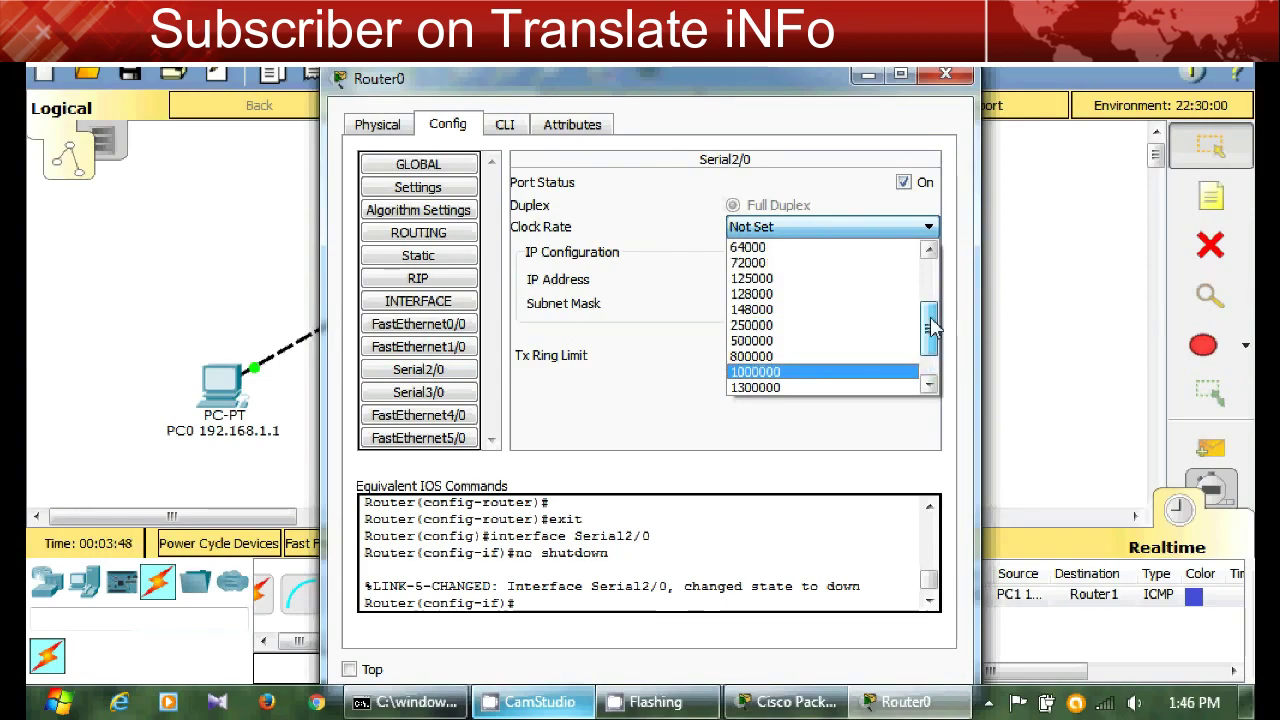
scroll(930, 327, "down", 1)
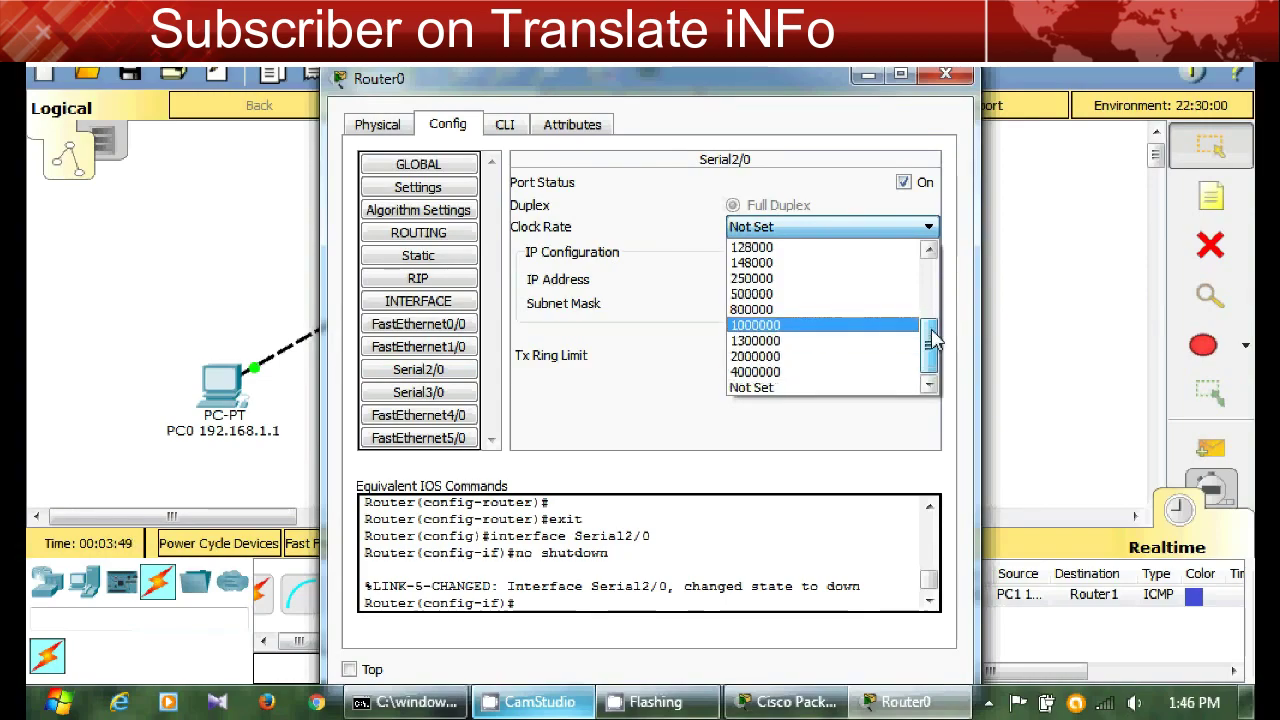
left_click(777, 264)
- Assign Router0's Serial2/0 interface the IP address 10.10.10.1 with subnet mask 255.0.0.0
left_click(772, 277)
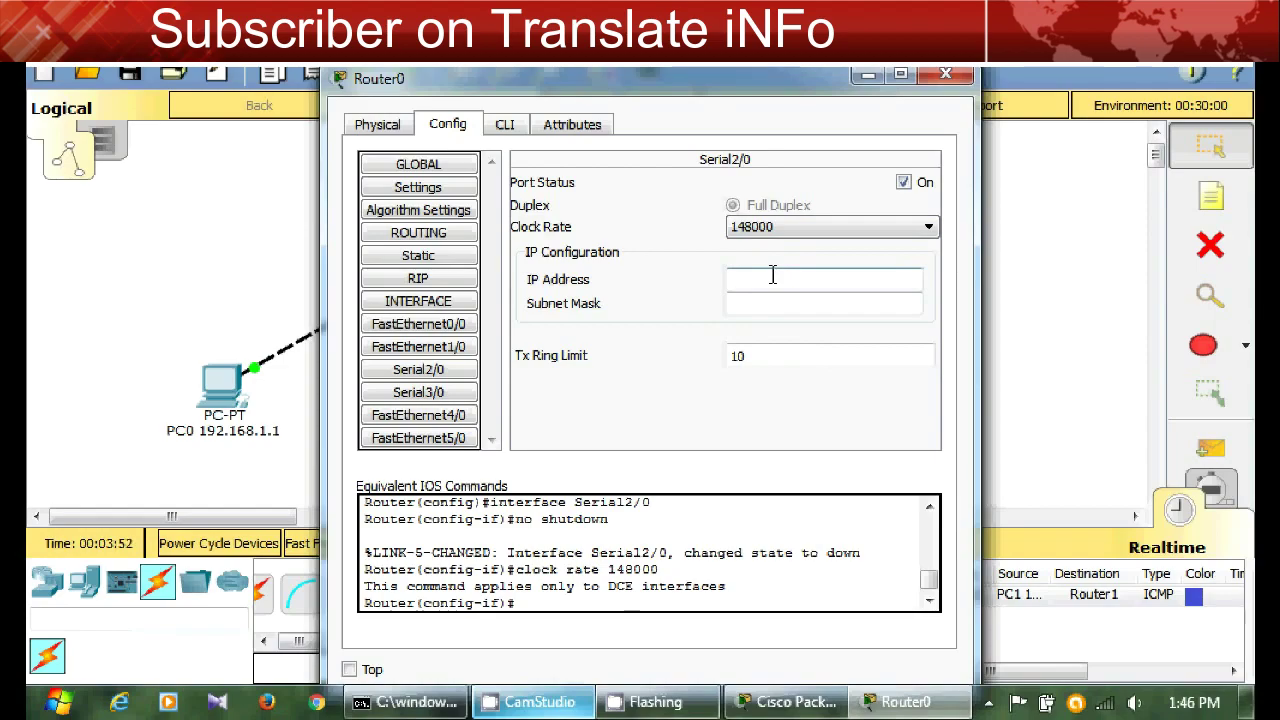
type("10.10.")
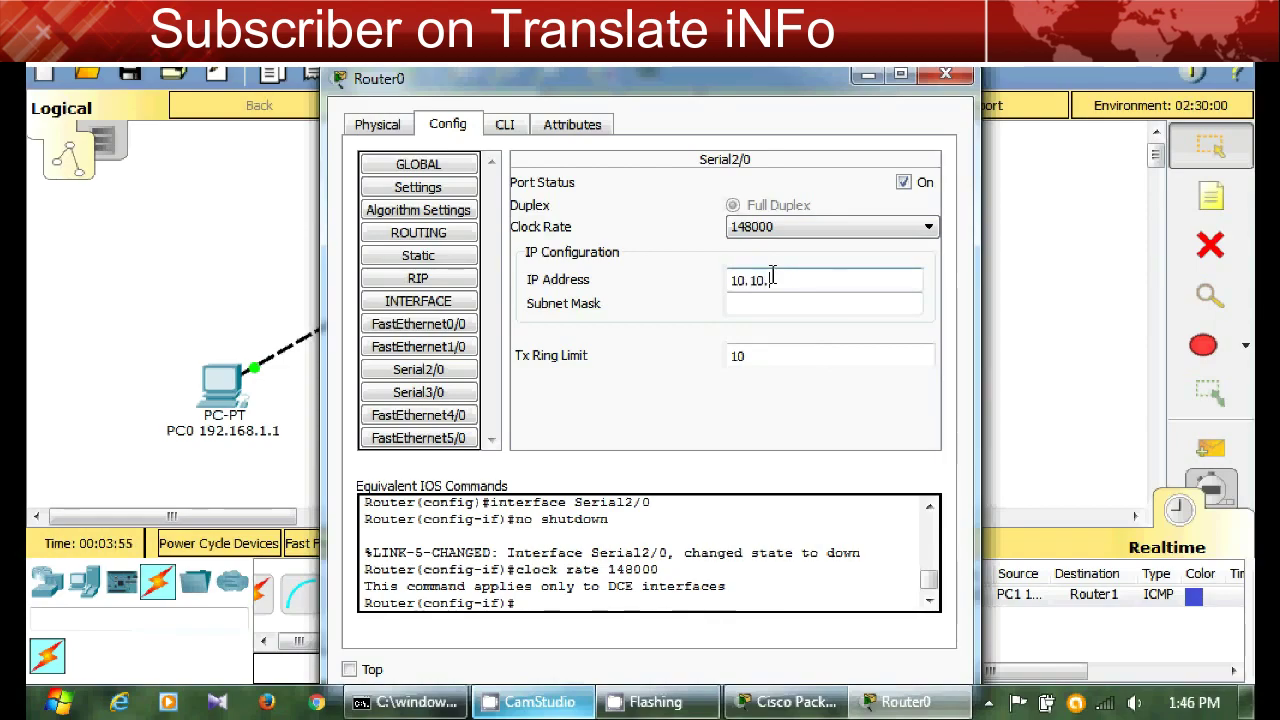
type("10.1")
left_click(777, 303)
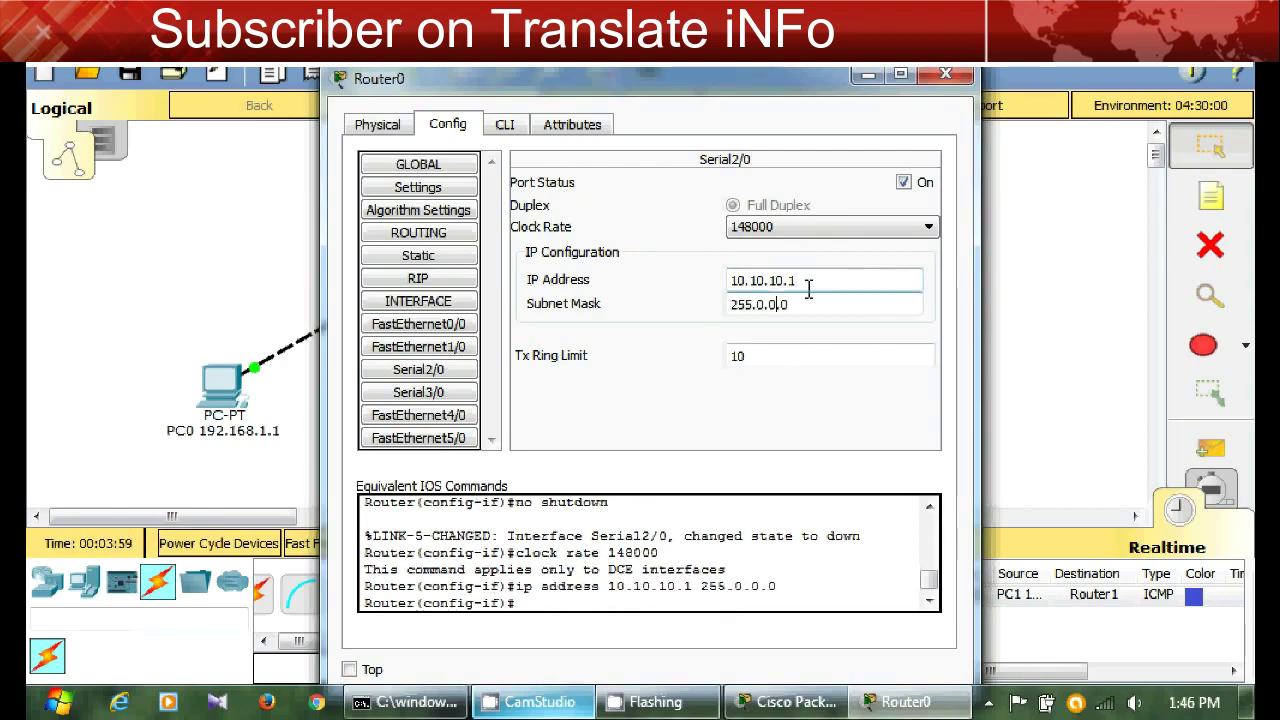
- Copy the serial IP address 10.10.10.1 into Router0's RIP routing as a network and close the router's configuration window
left_click_drag(808, 280, 728, 281)
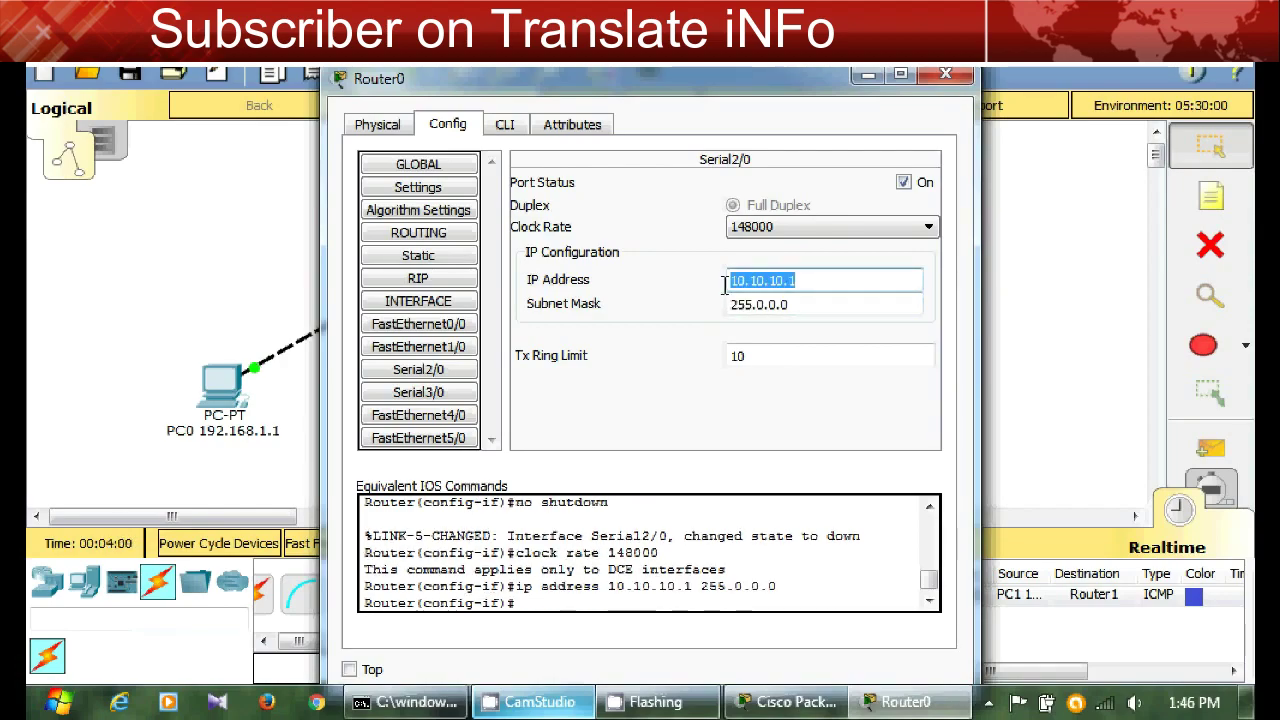
right_click(757, 290)
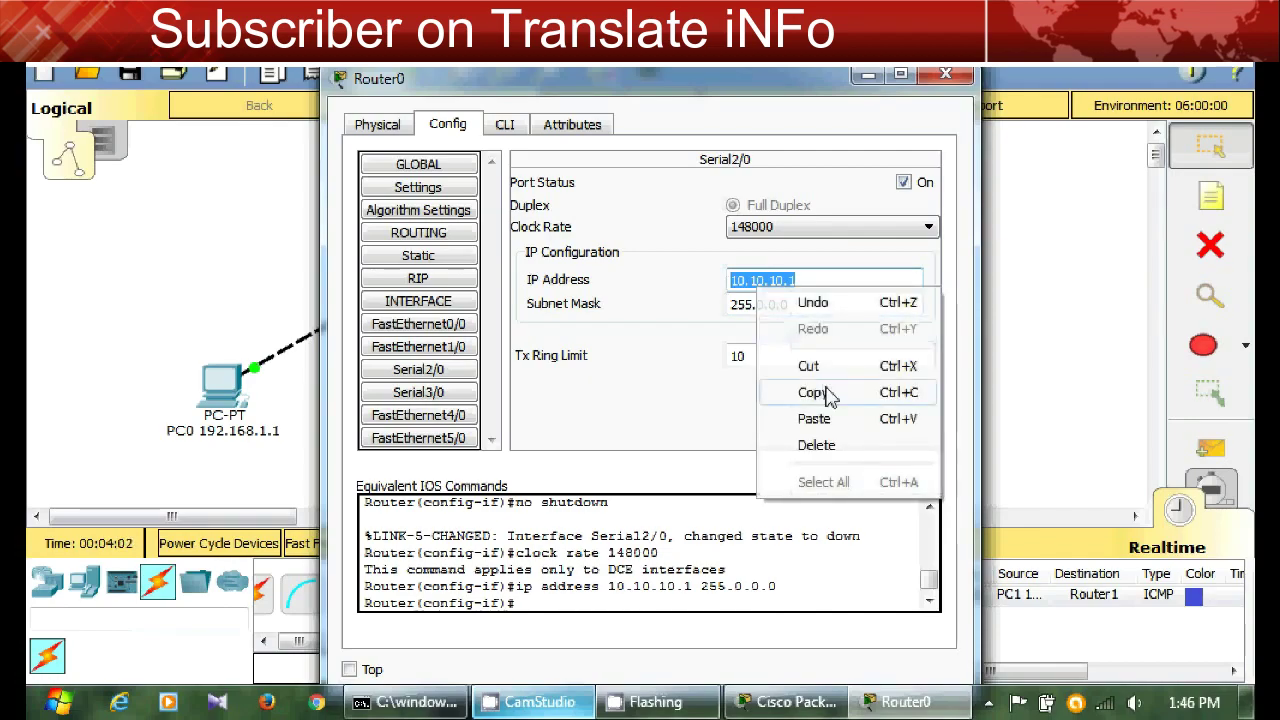
left_click(830, 394)
left_click(470, 283)
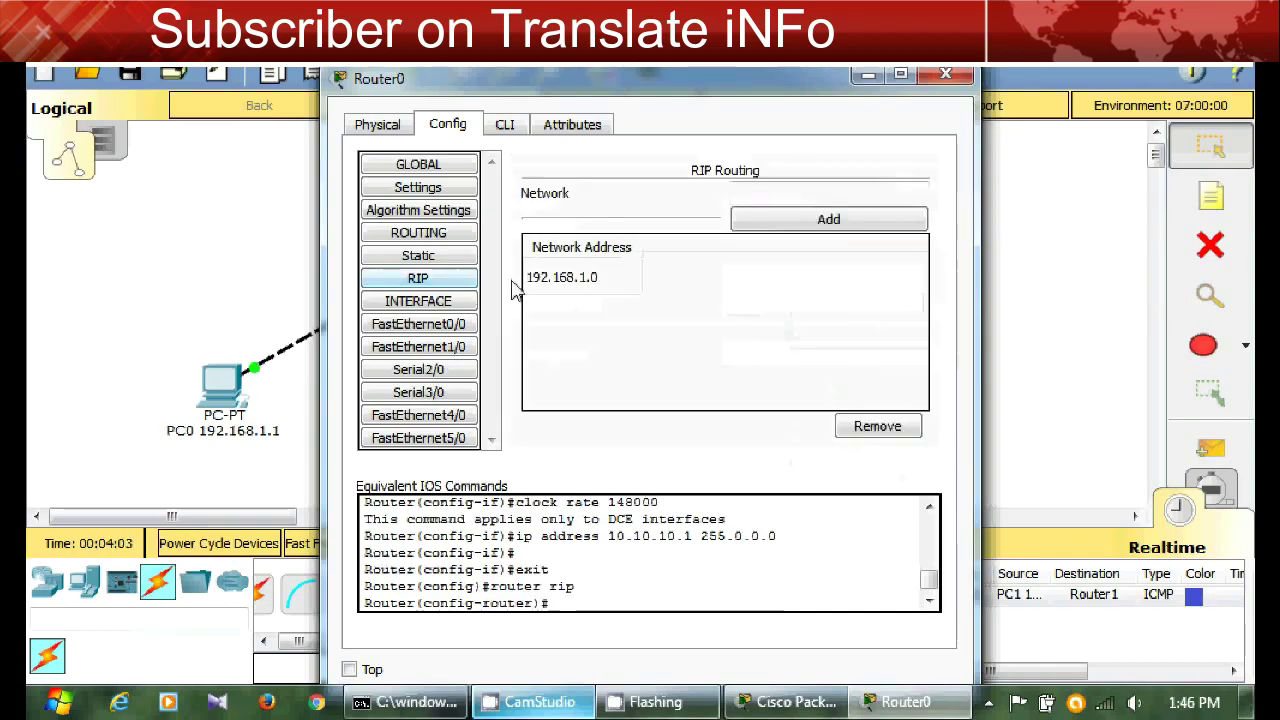
right_click(773, 197)
left_click(840, 333)
left_click(823, 221)
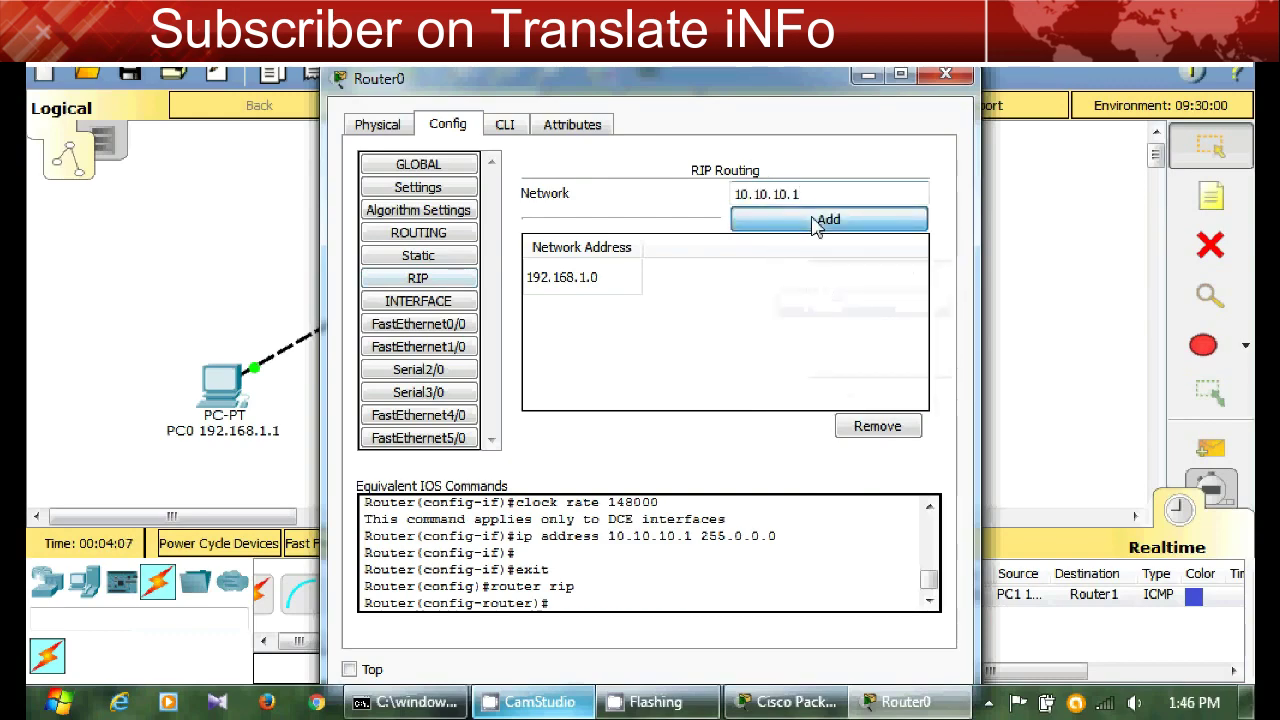
left_click(945, 76)
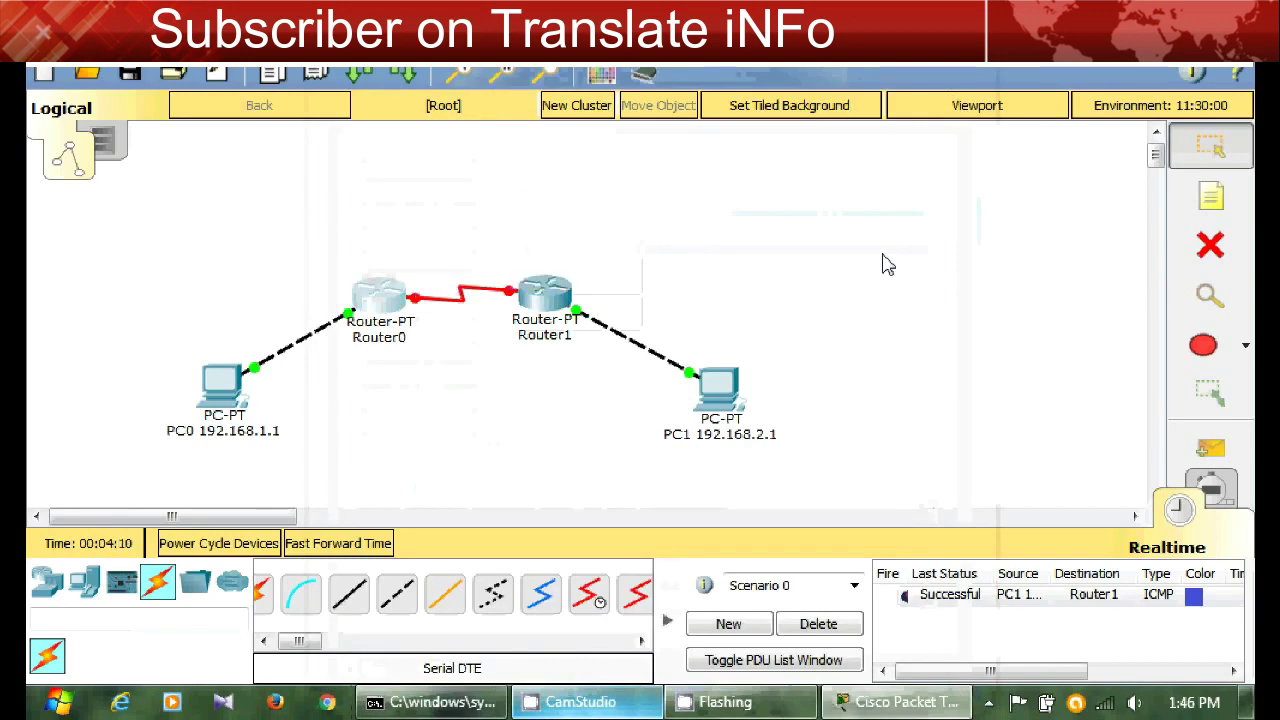
- Turn on Router1's Serial2/0 port and set its clock rate to 148000
left_click(543, 315)
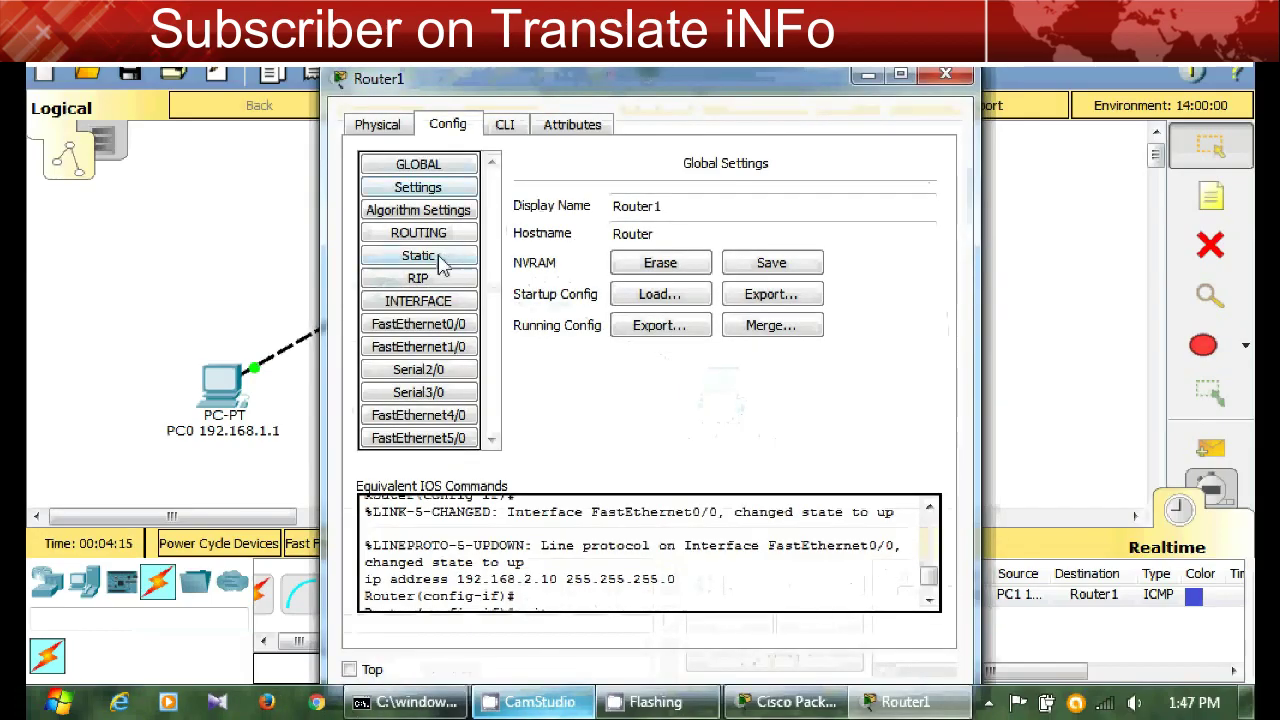
left_click(470, 371)
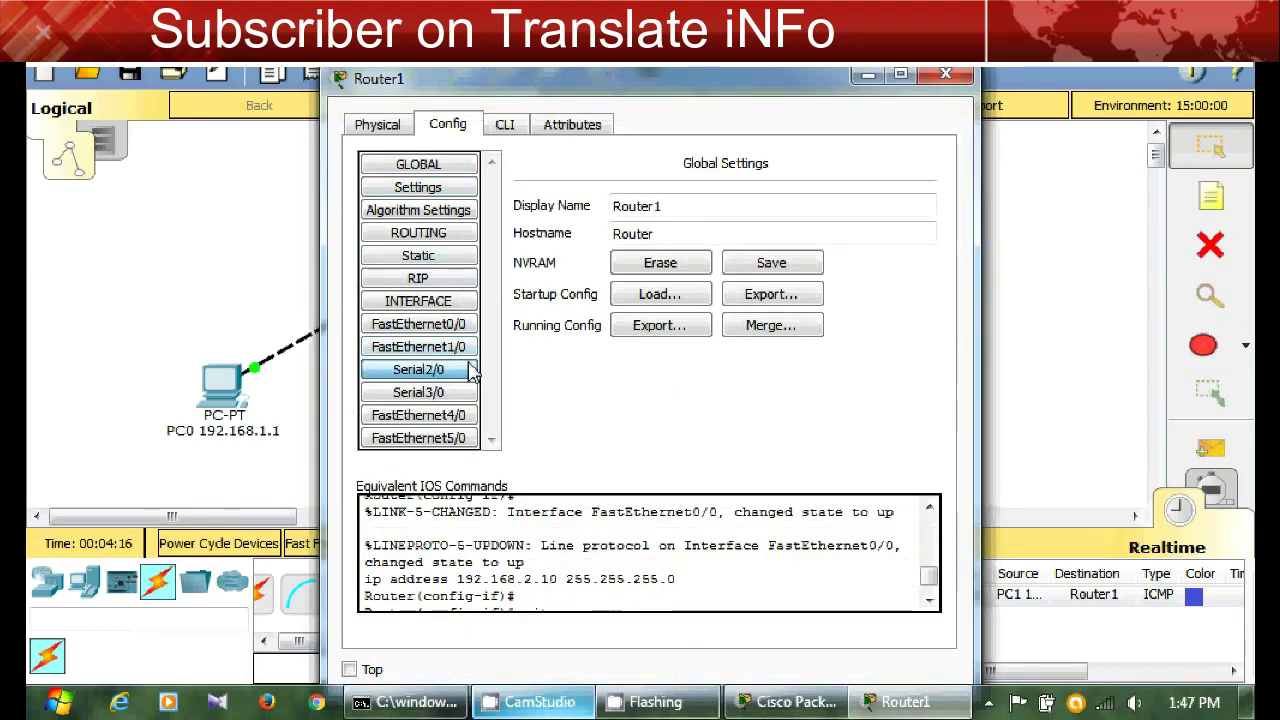
left_click(903, 182)
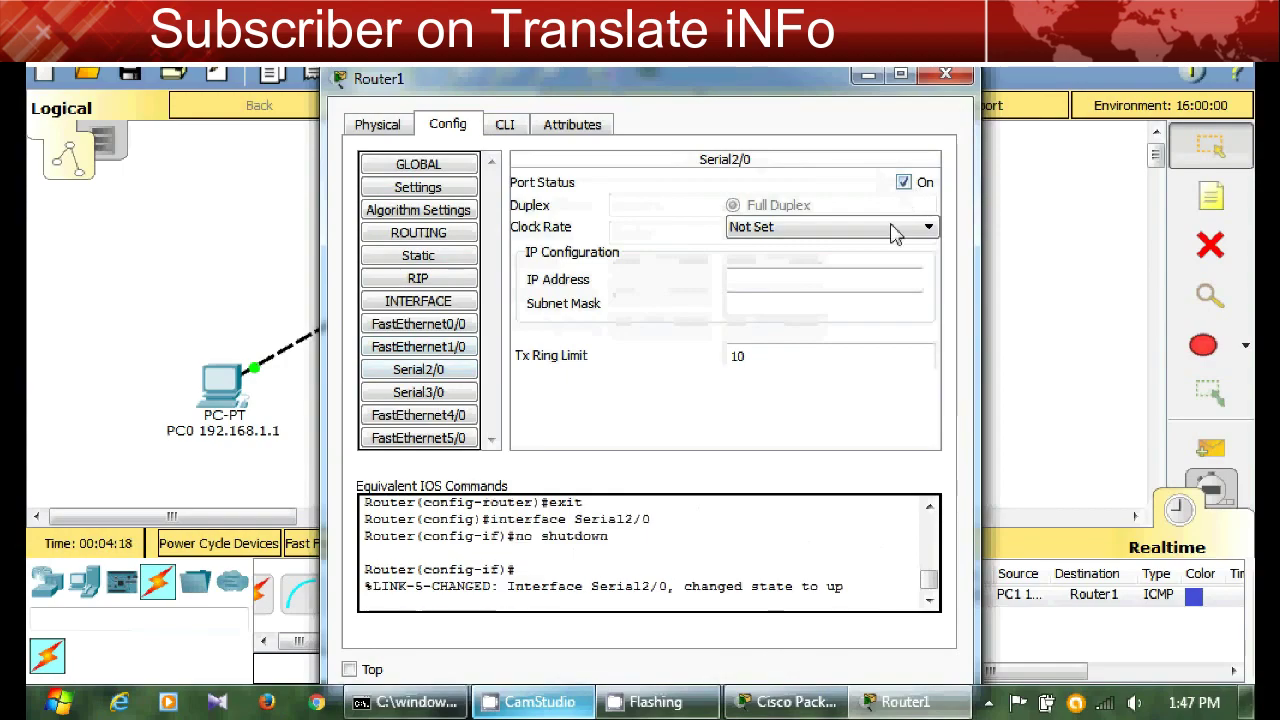
left_click(895, 230)
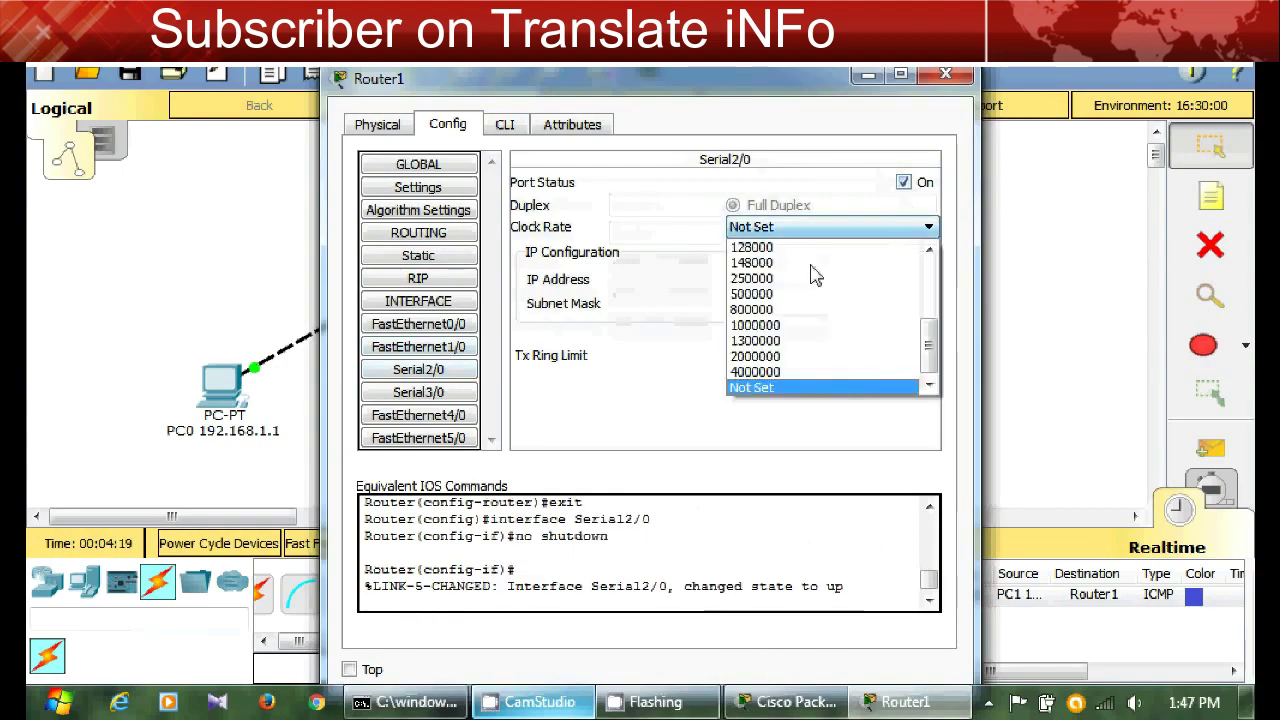
left_click(752, 264)
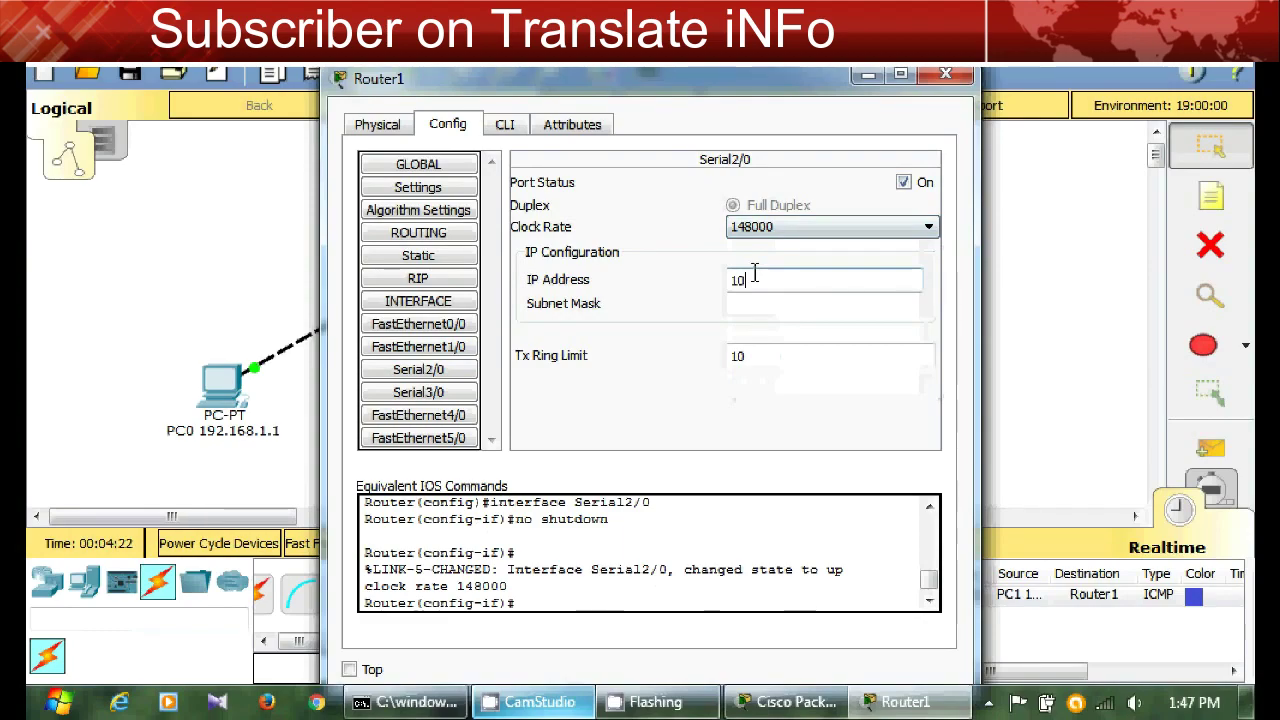
- Assign Router1's Serial2/0 interface the IP address 10.10.10.2 with subnet mask 255.0.0.0
left_click(754, 279)
type("10.10.")
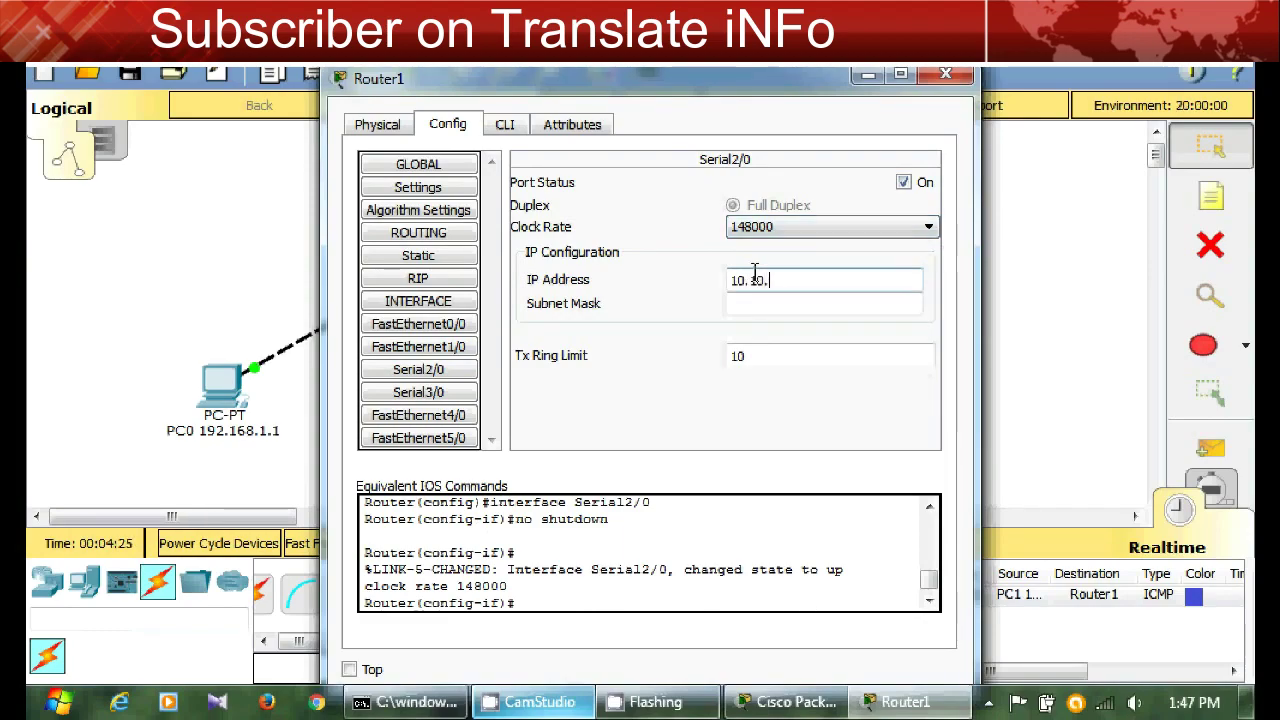
type("10.2")
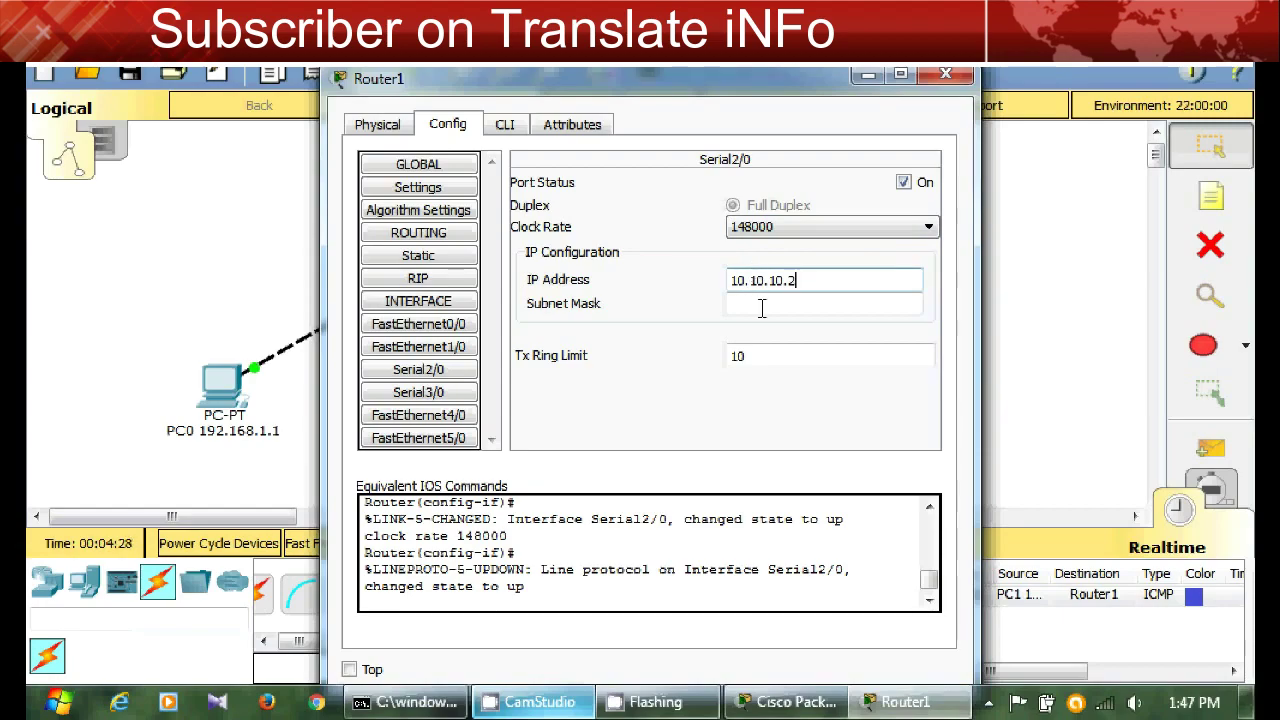
left_click(762, 309)
- Copy the serial IP address 10.10.10.2 into Router1's RIP routing as a network and close the router's configuration window
left_click_drag(809, 283, 732, 279)
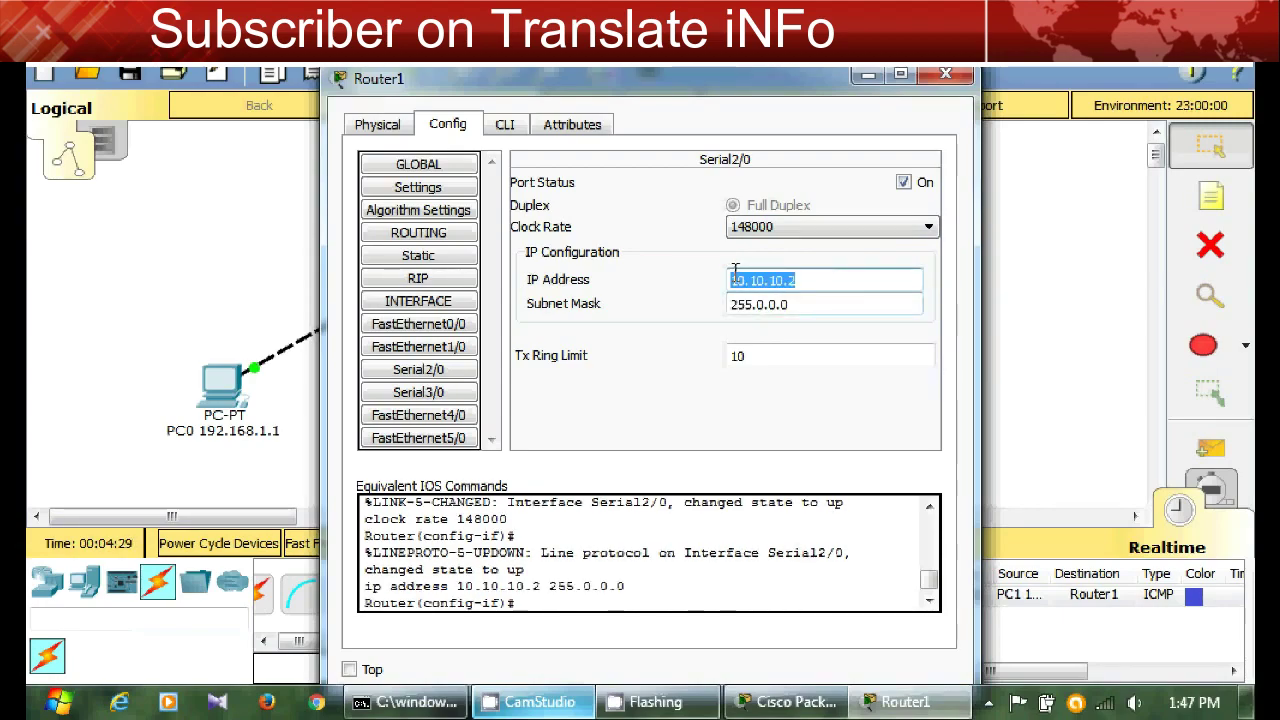
right_click(743, 270)
left_click(790, 381)
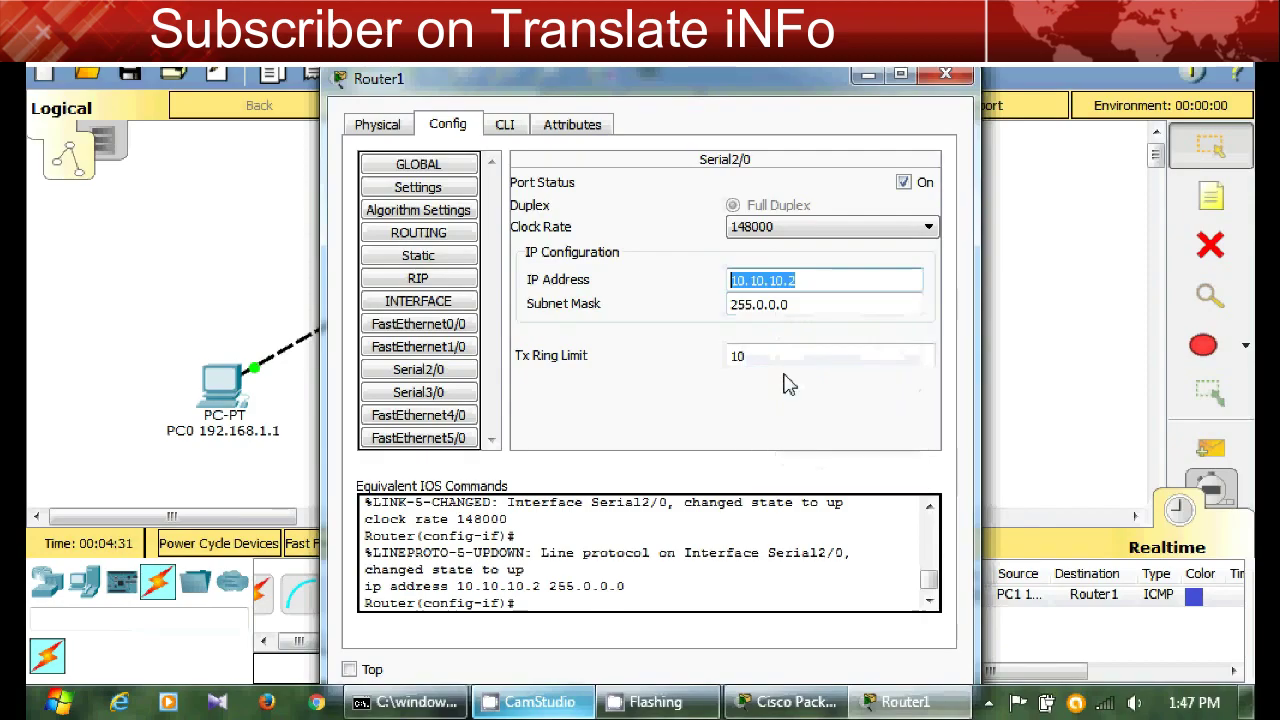
left_click(444, 281)
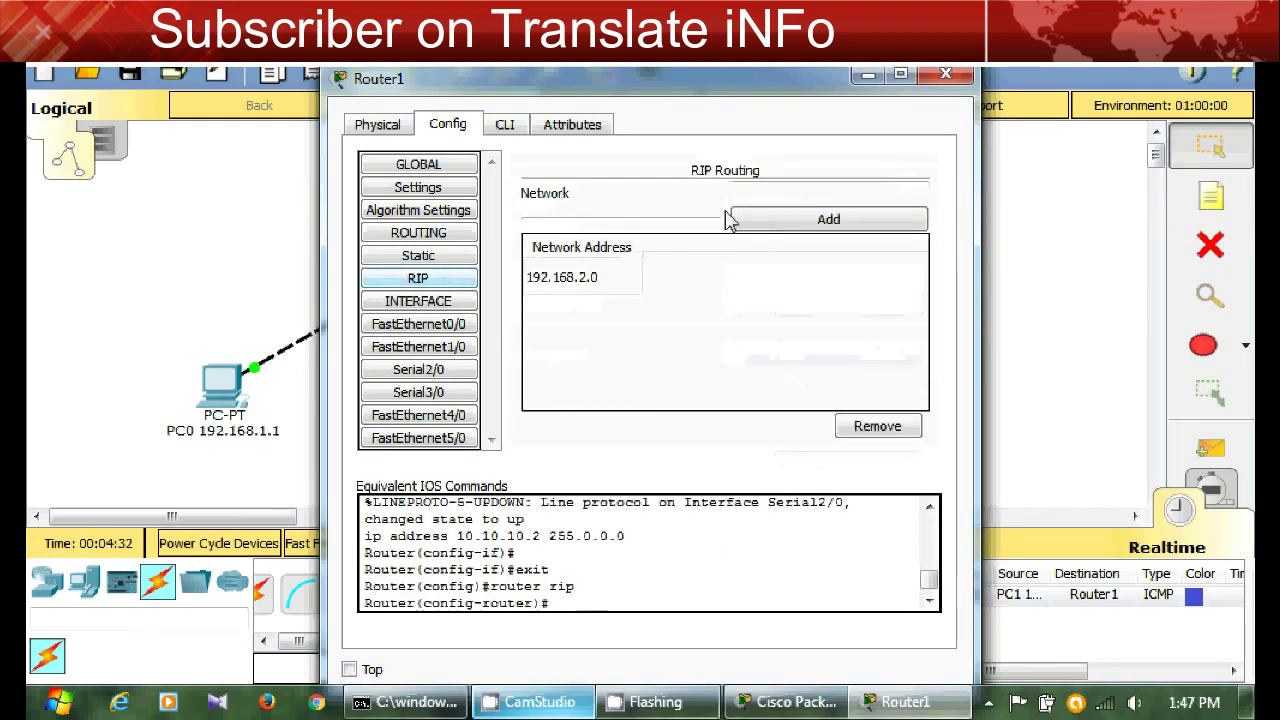
right_click(741, 194)
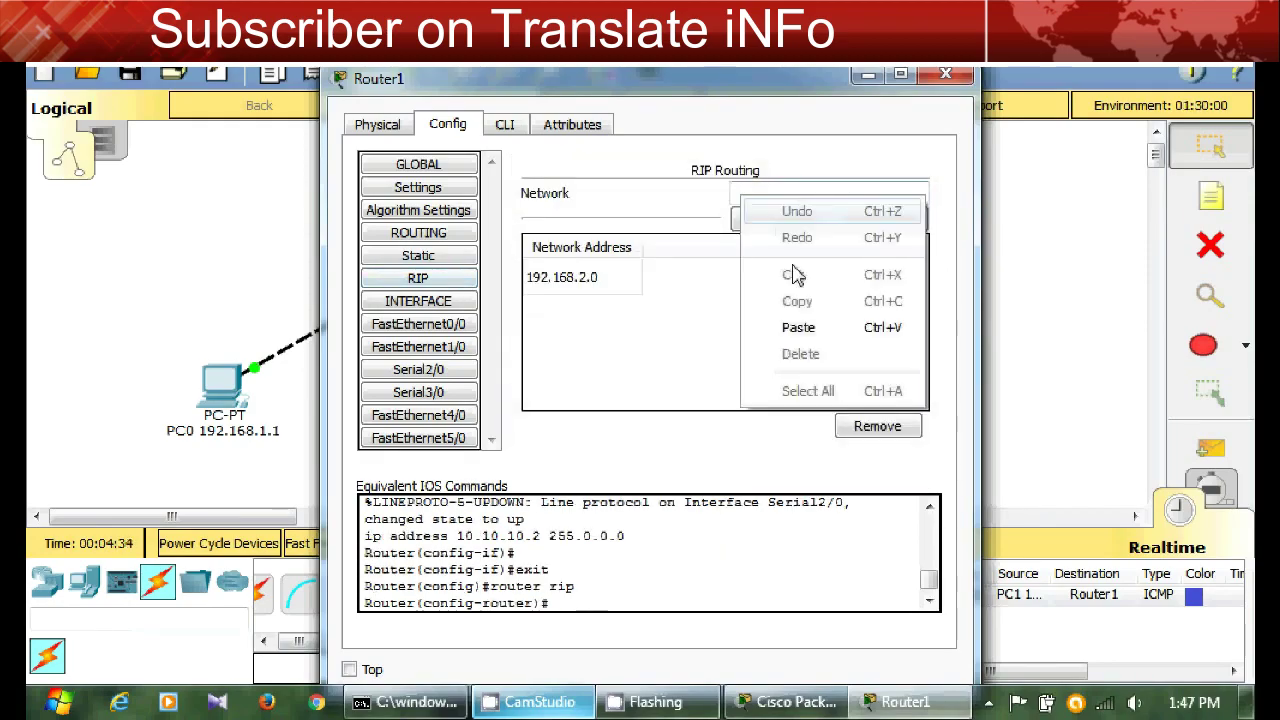
left_click(822, 342)
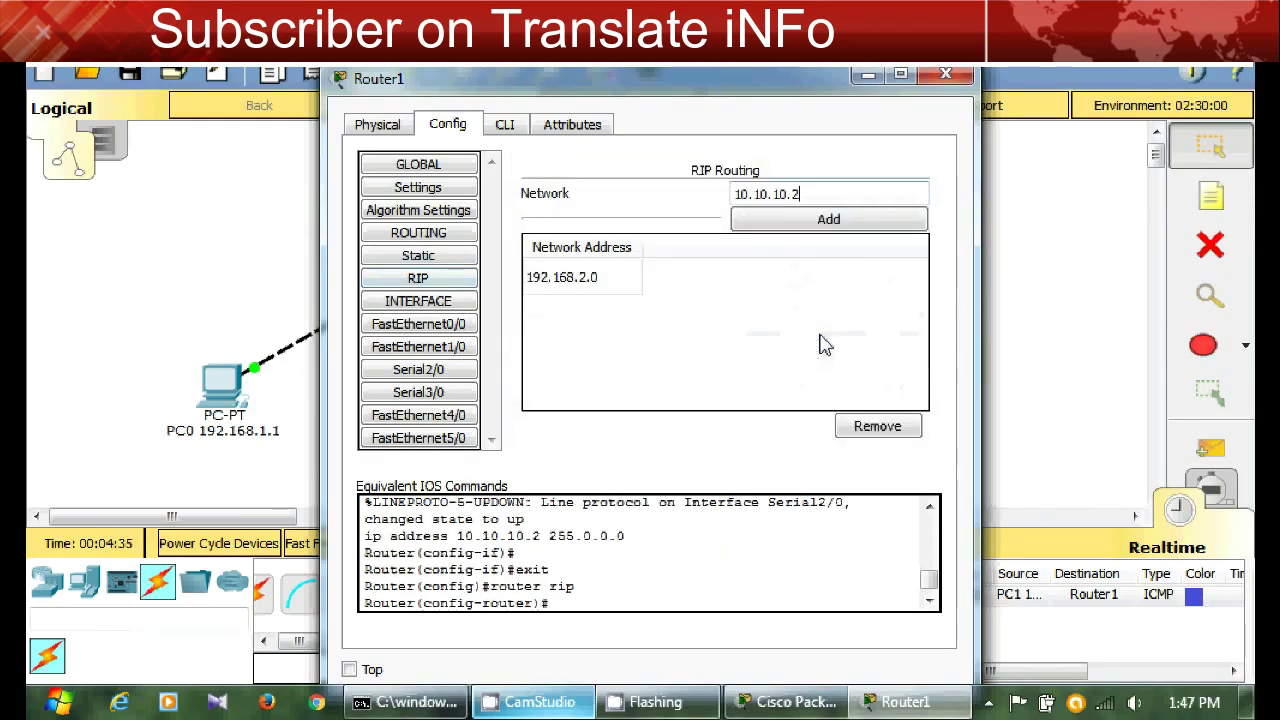
left_click(828, 225)
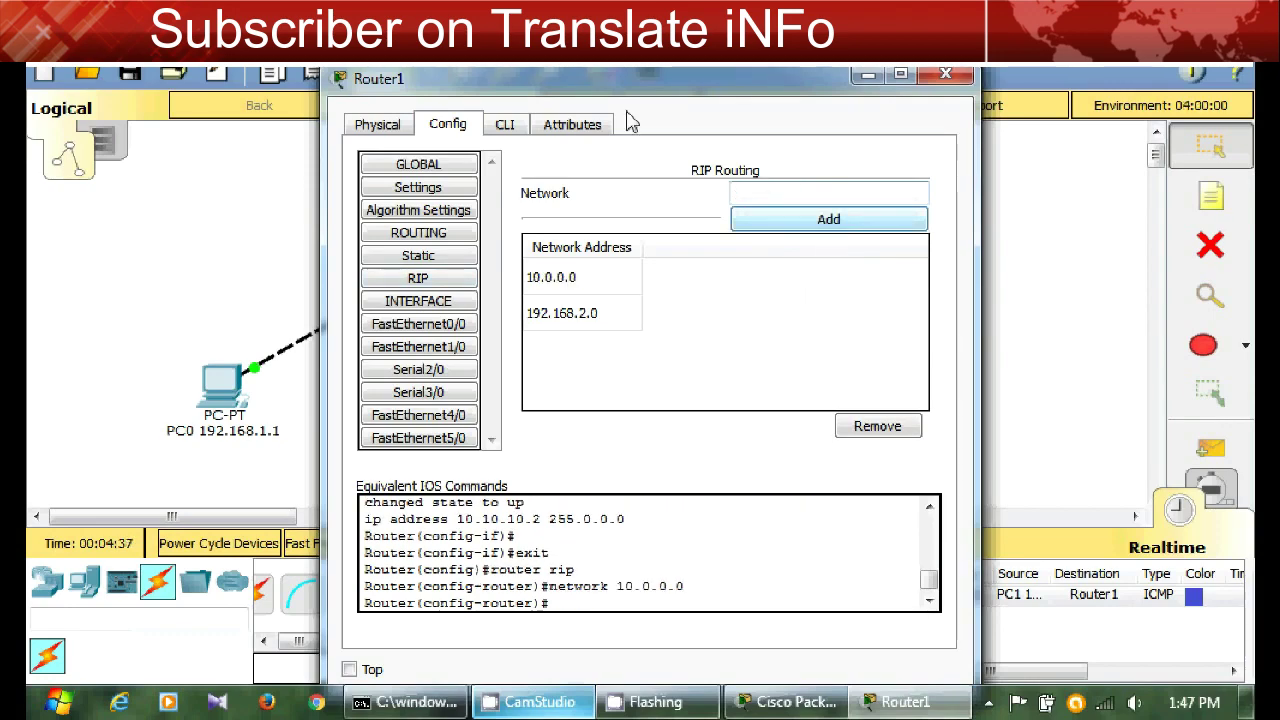
left_click_drag(624, 96, 874, 120)
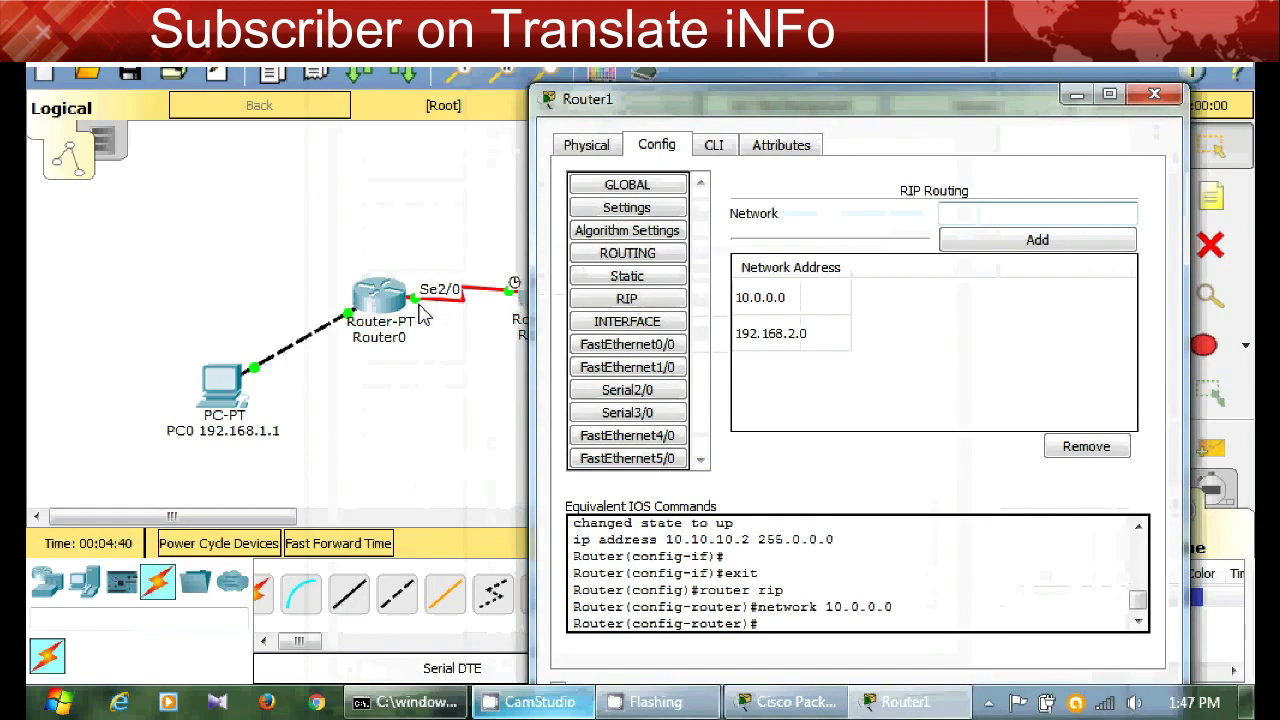
left_click(1154, 93)
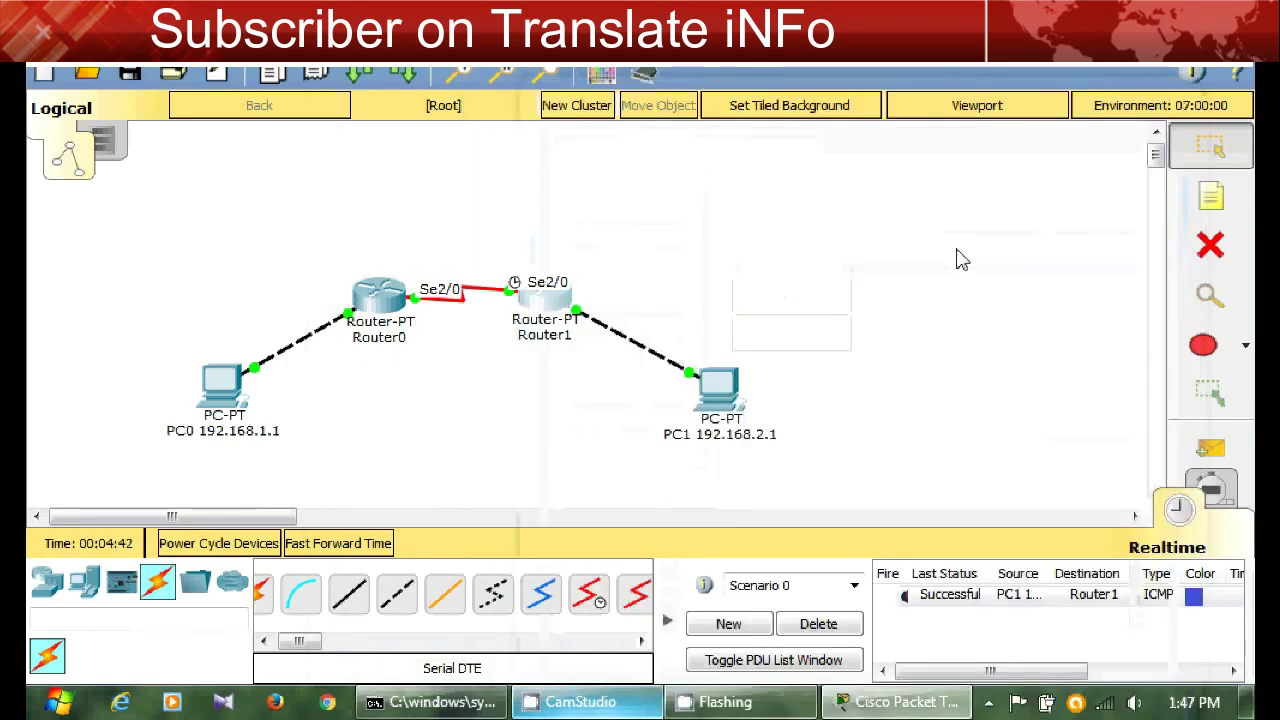
- Test the serial link with a simple PDU from Router1 to Router0
left_click(1207, 448)
left_click(563, 300)
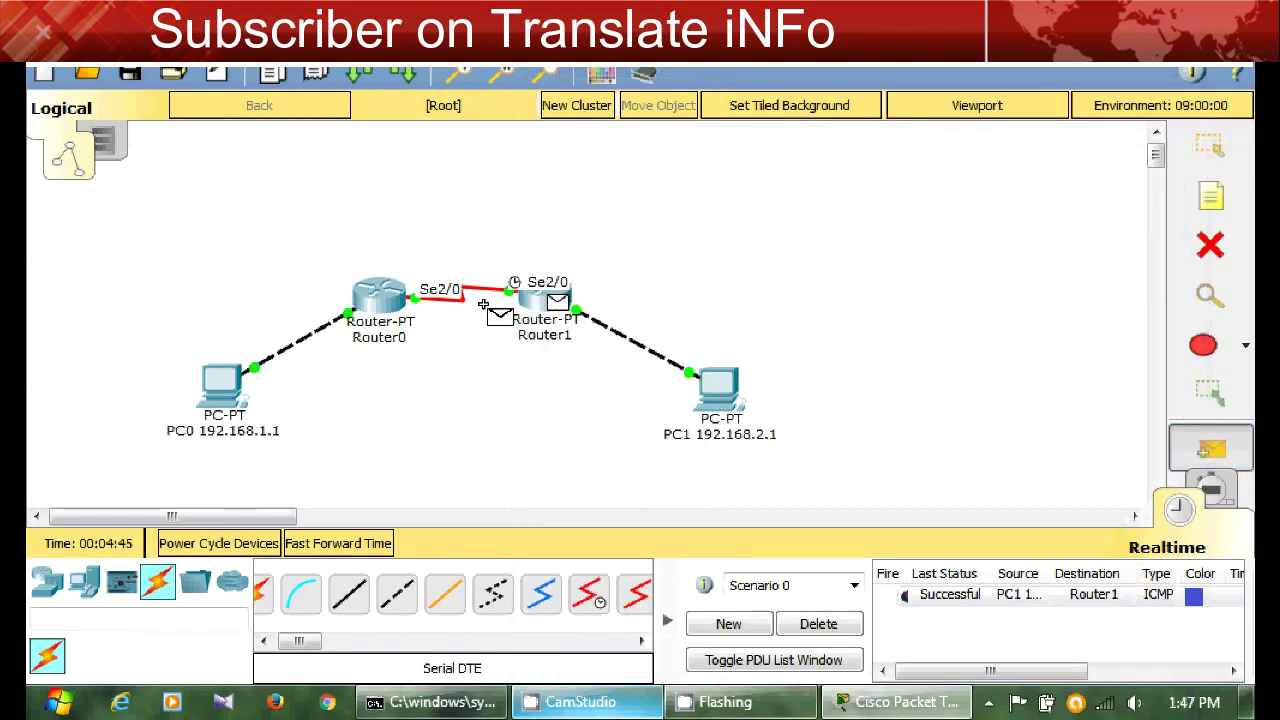
left_click(378, 296)
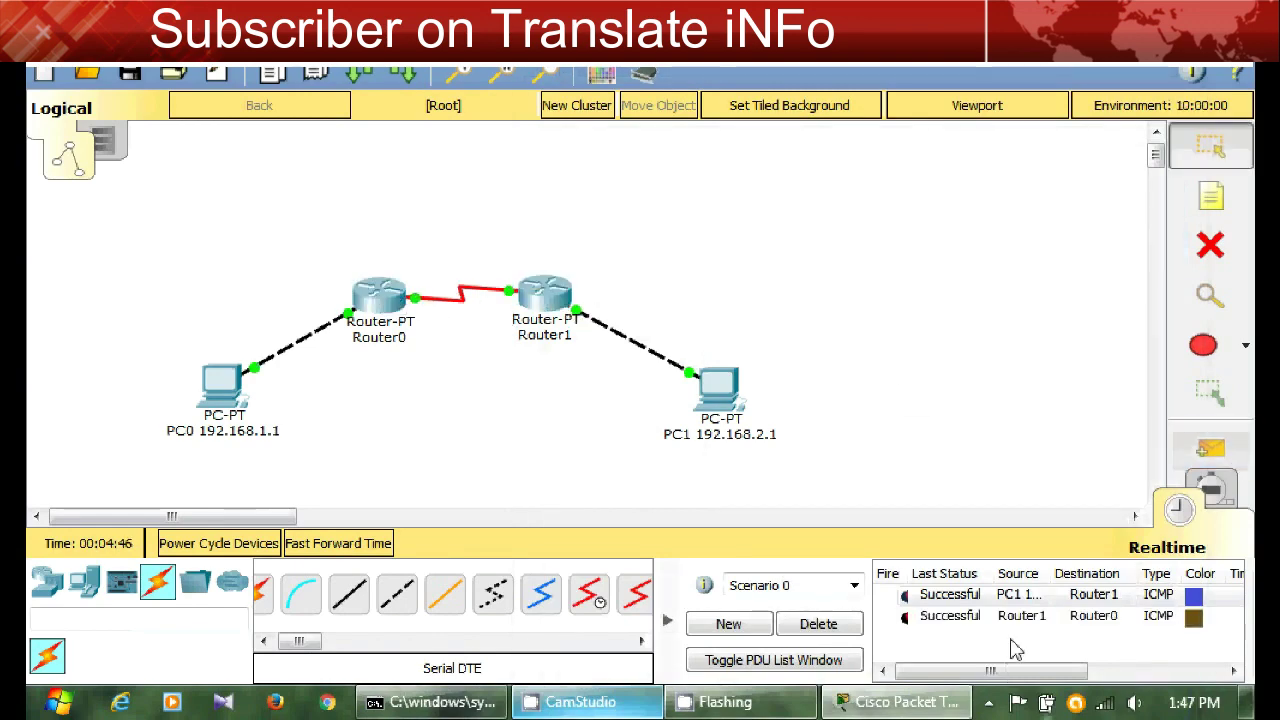
- Delete the scenario's existing PDUs and test the serial link with a simple PDU from Router0 to Router1
left_click(818, 623)
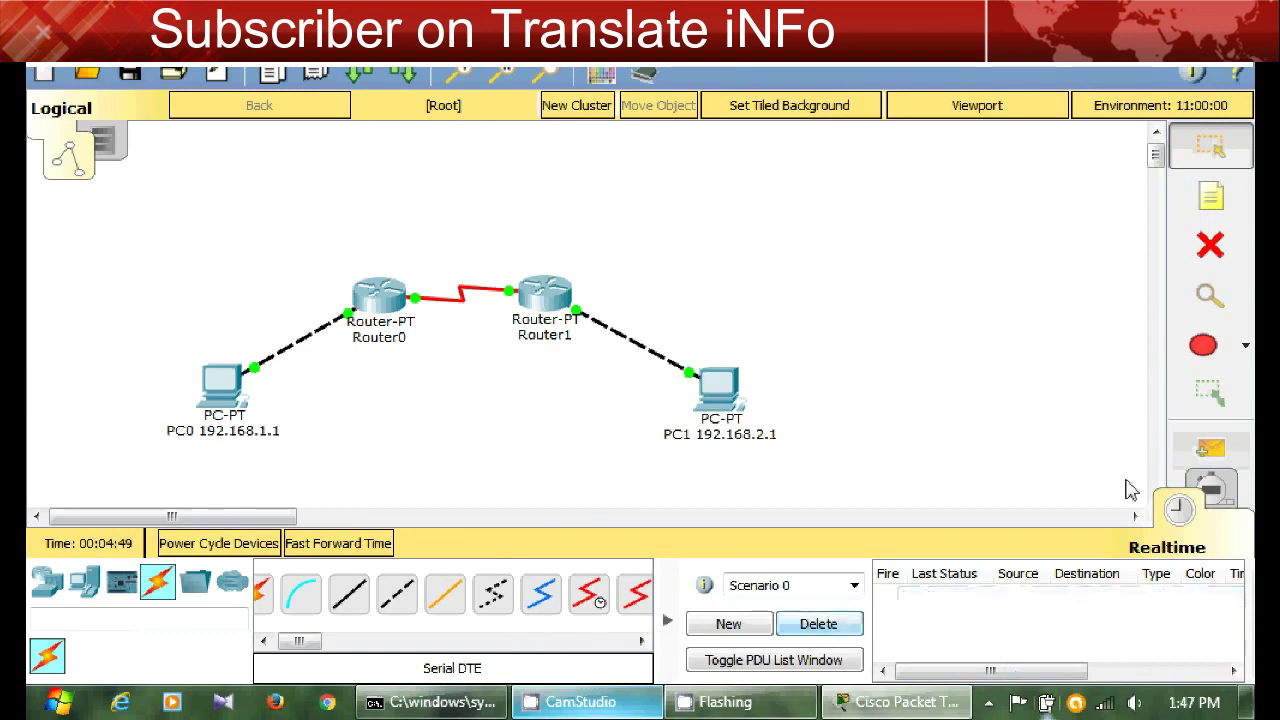
left_click(1210, 450)
left_click(392, 296)
left_click(545, 292)
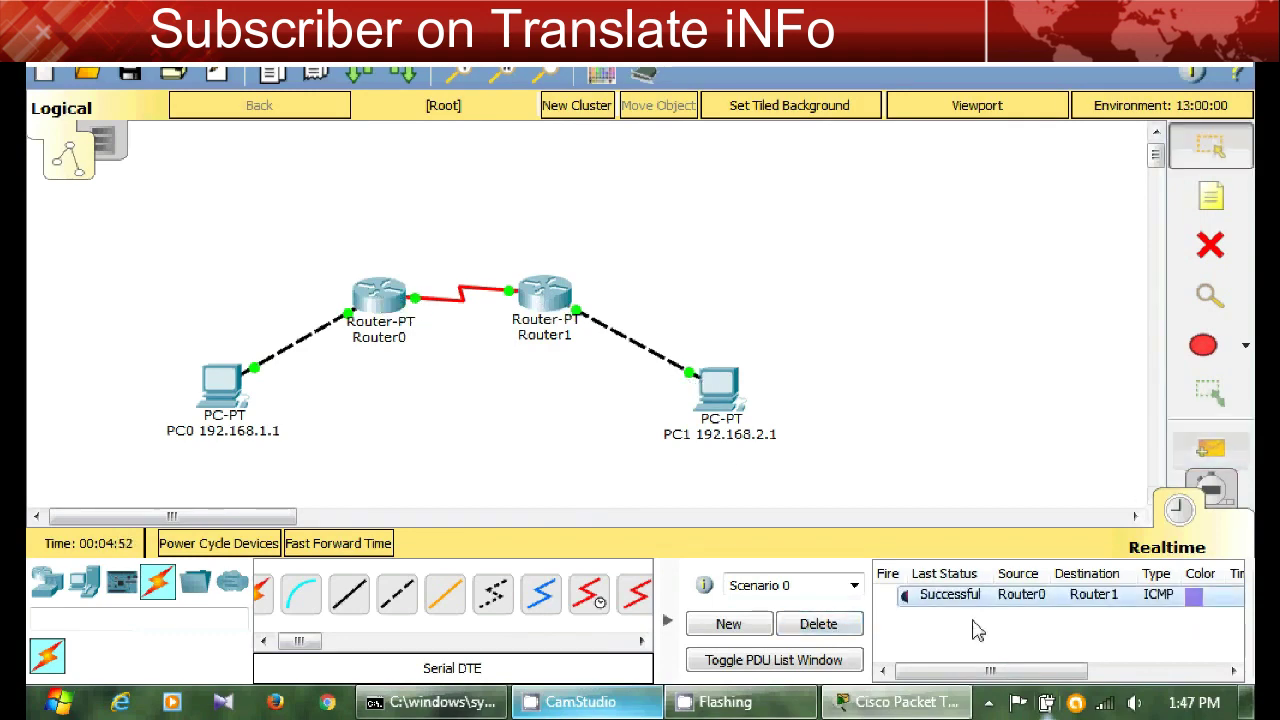
- Clear the scenario's PDU list and send a simple PDU from PC0 to Router0
left_click(826, 623)
left_click(1184, 450)
left_click(212, 375)
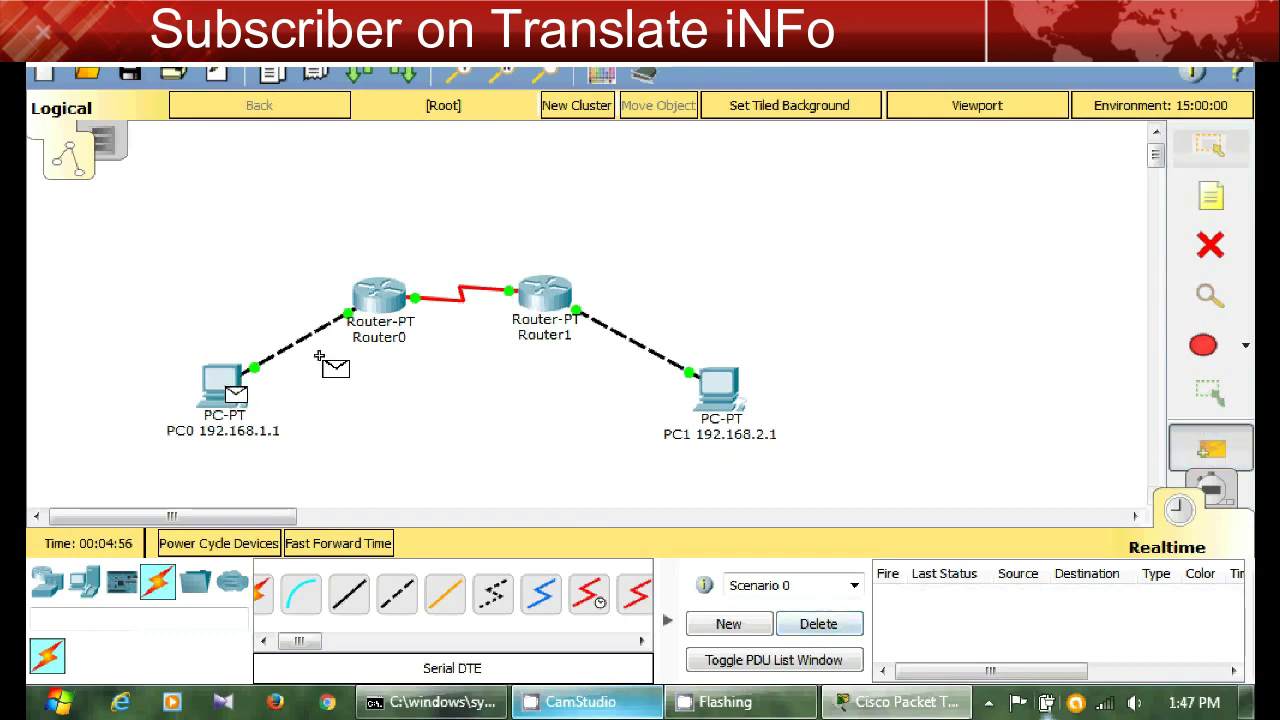
left_click(380, 295)
- Test the route across the serial link with a simple PDU from PC0 to Router1
left_click(1210, 450)
left_click(226, 395)
left_click(533, 295)
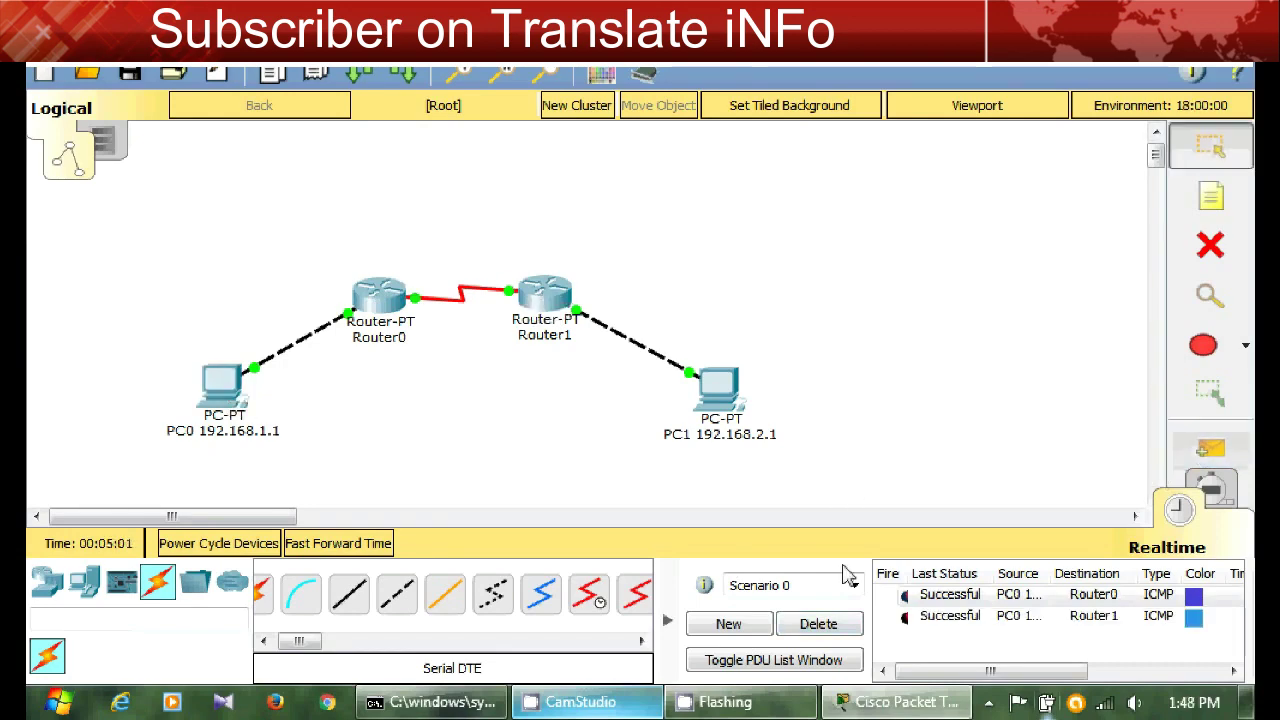
- Test end-to-end connectivity by sending a simple PDU from PC0 to PC1
left_click(1210, 450)
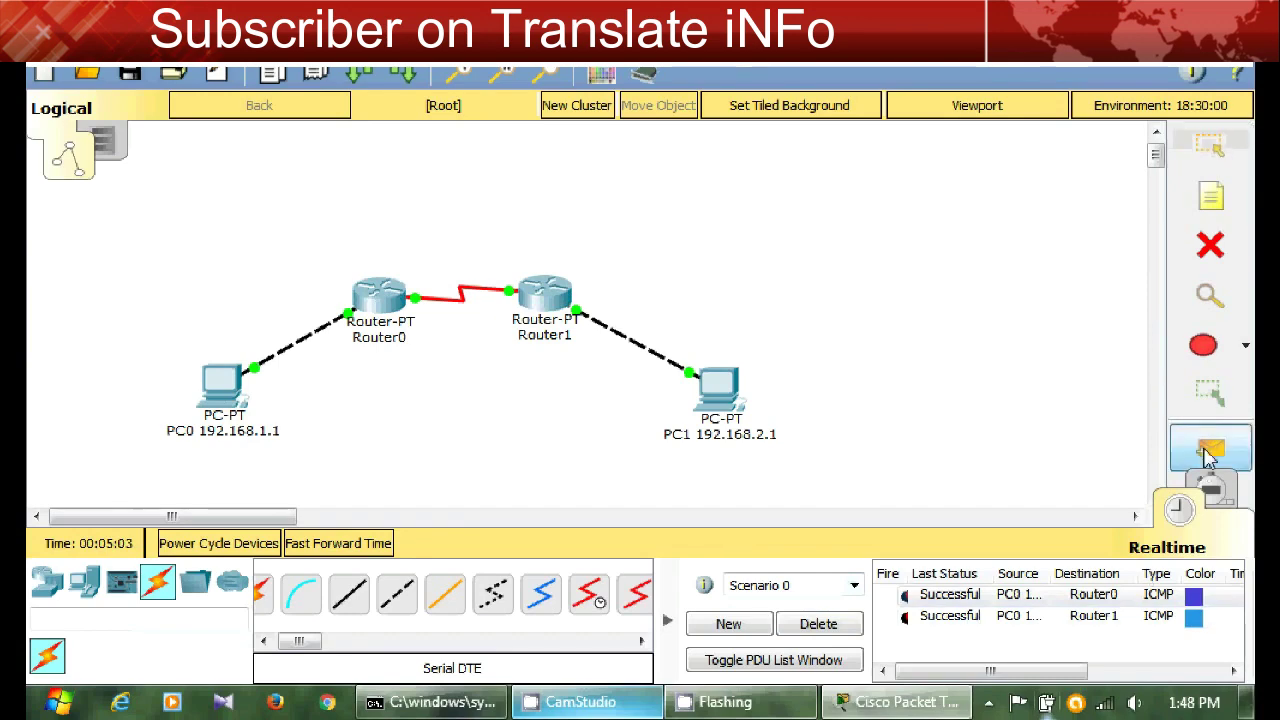
left_click(232, 393)
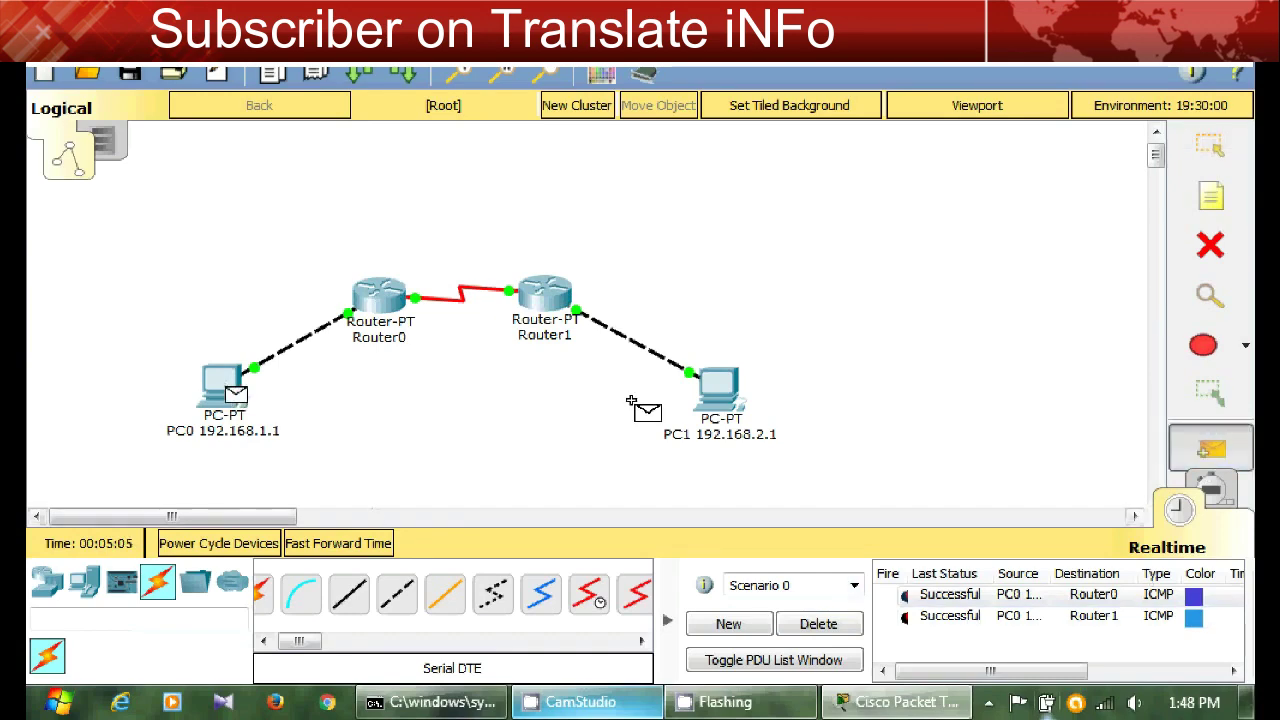
left_click(731, 400)
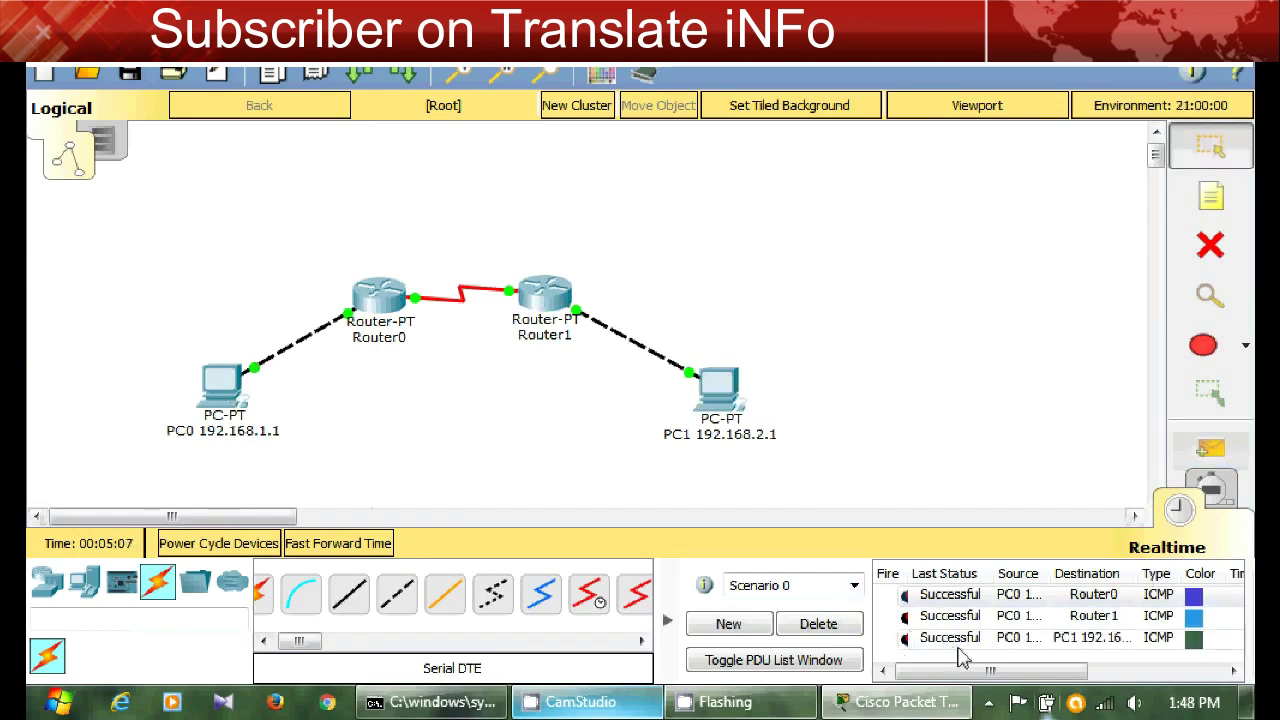
- Clear the scenario's PDU list and send a simple PDU from PC1 to Router1
left_click(826, 624)
left_click(1210, 450)
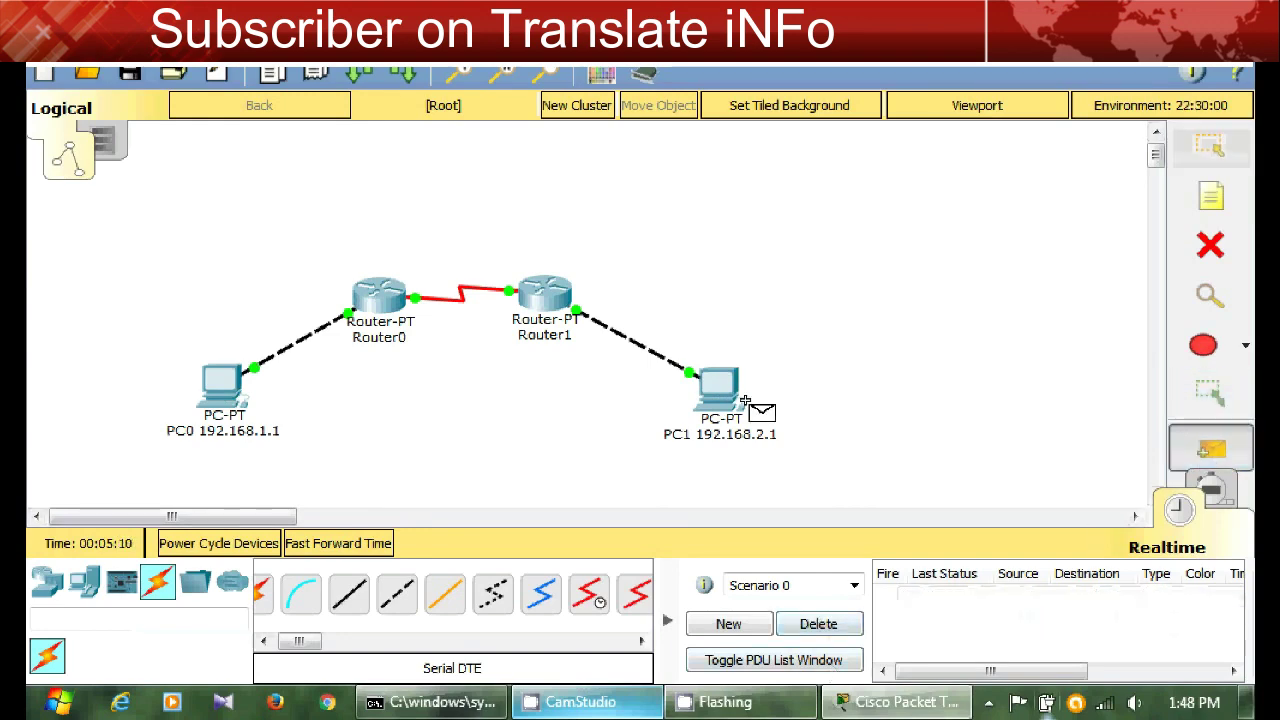
left_click(709, 385)
left_click(551, 298)
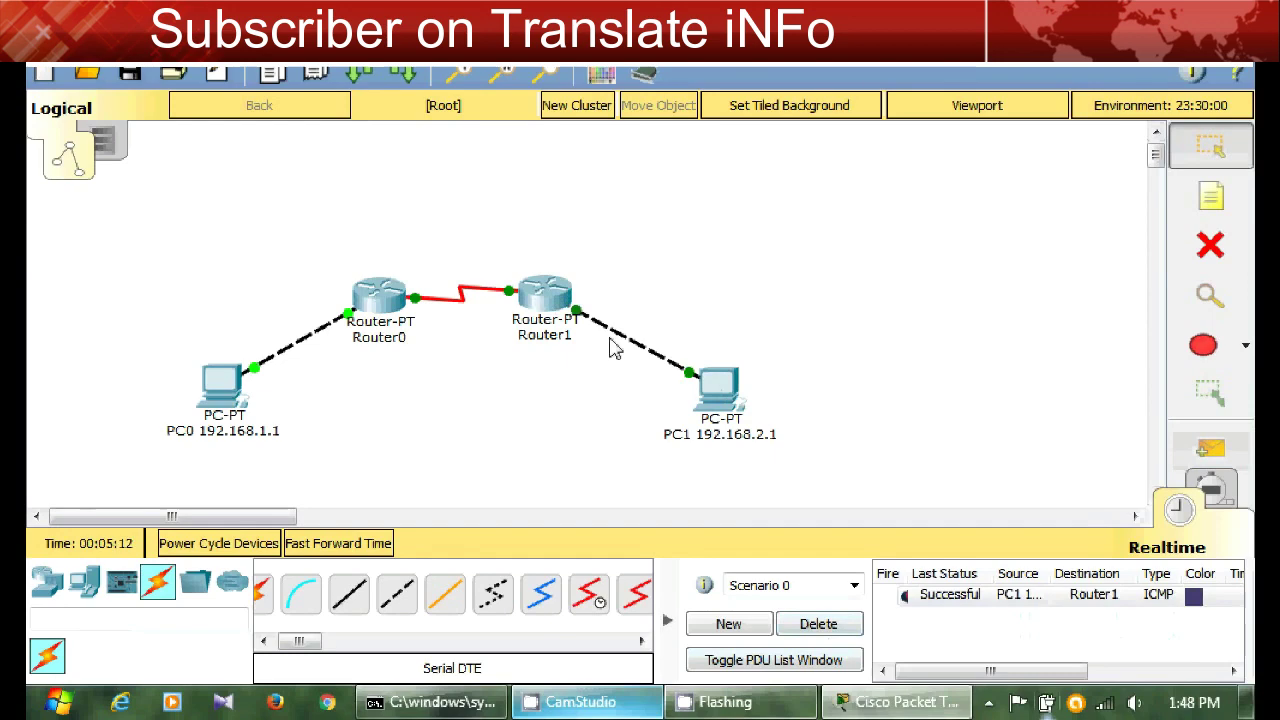
- Test the route across the serial link with a simple PDU from PC1 to Router0
left_click(1205, 445)
left_click(716, 390)
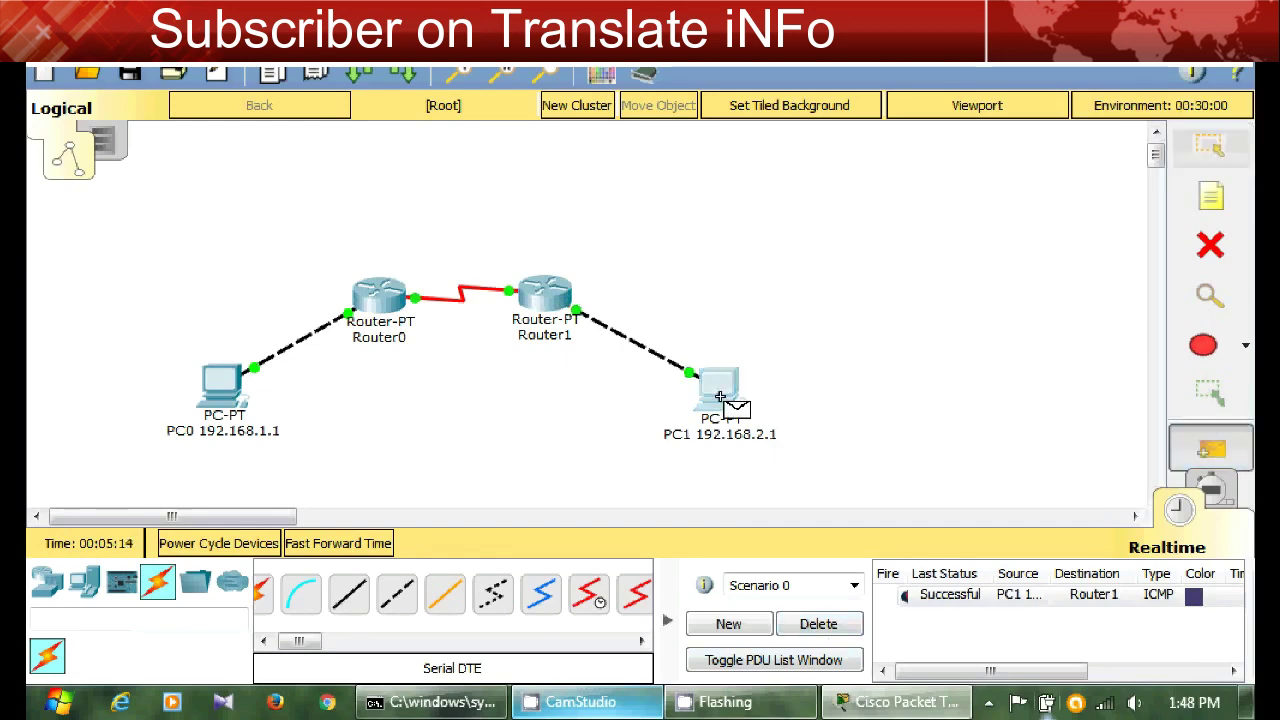
left_click(385, 297)
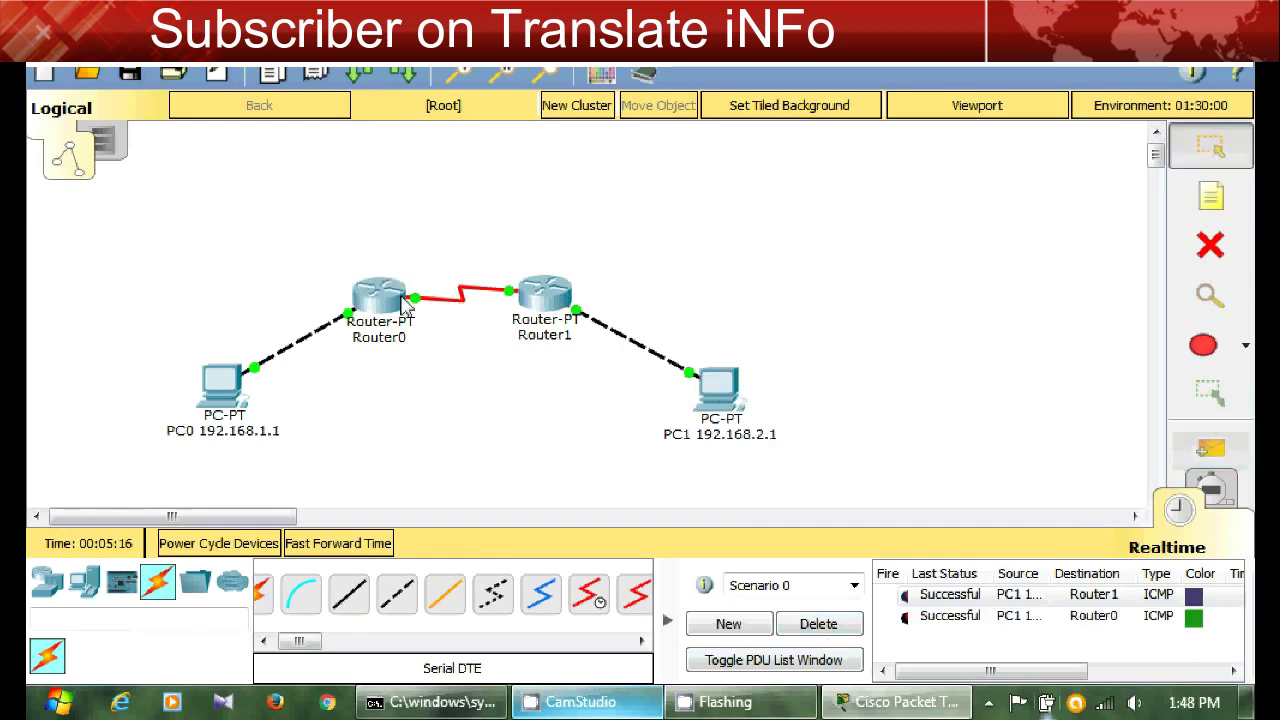
- Test the reverse end-to-end path with a simple PDU from PC1 to PC0
left_click(1200, 448)
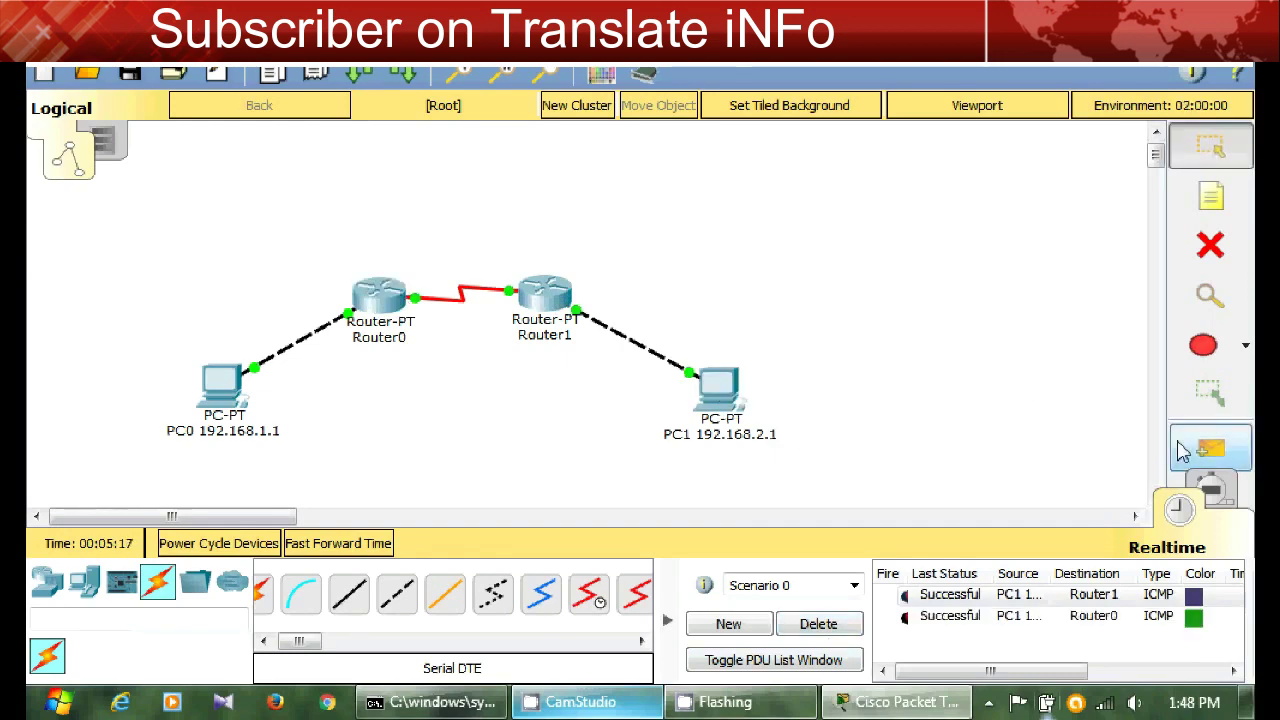
left_click(712, 384)
left_click(222, 389)
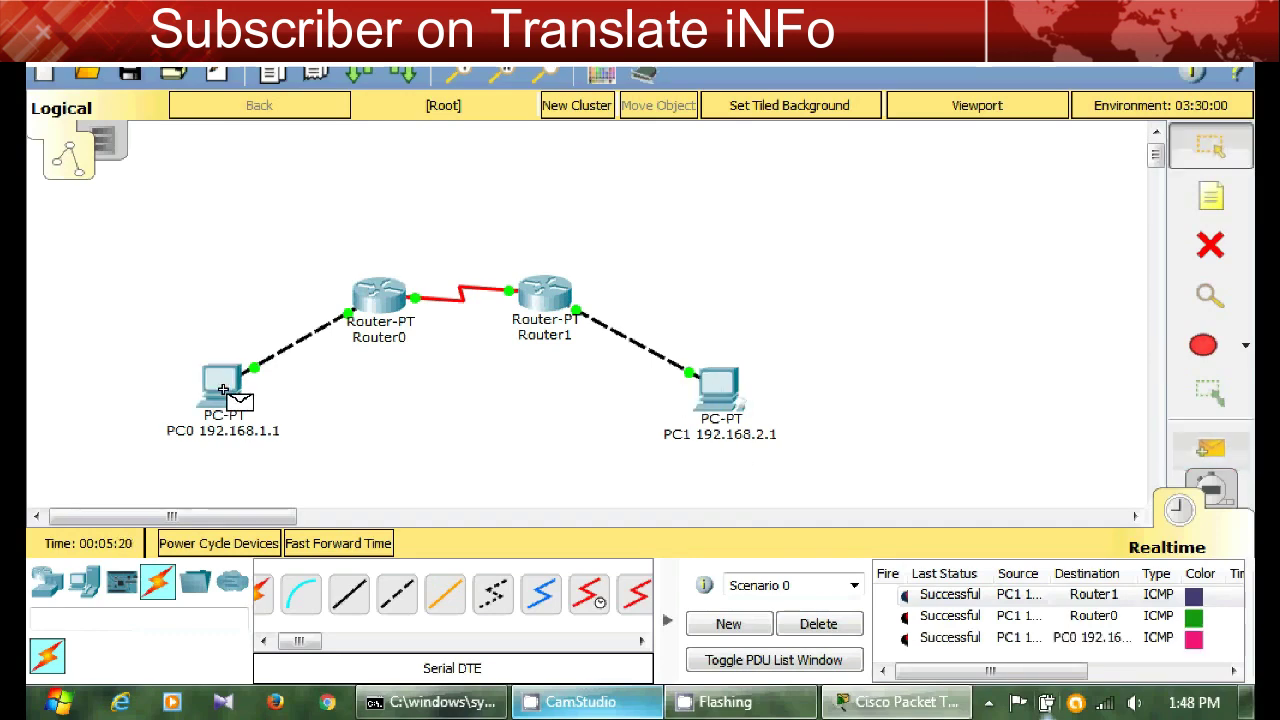